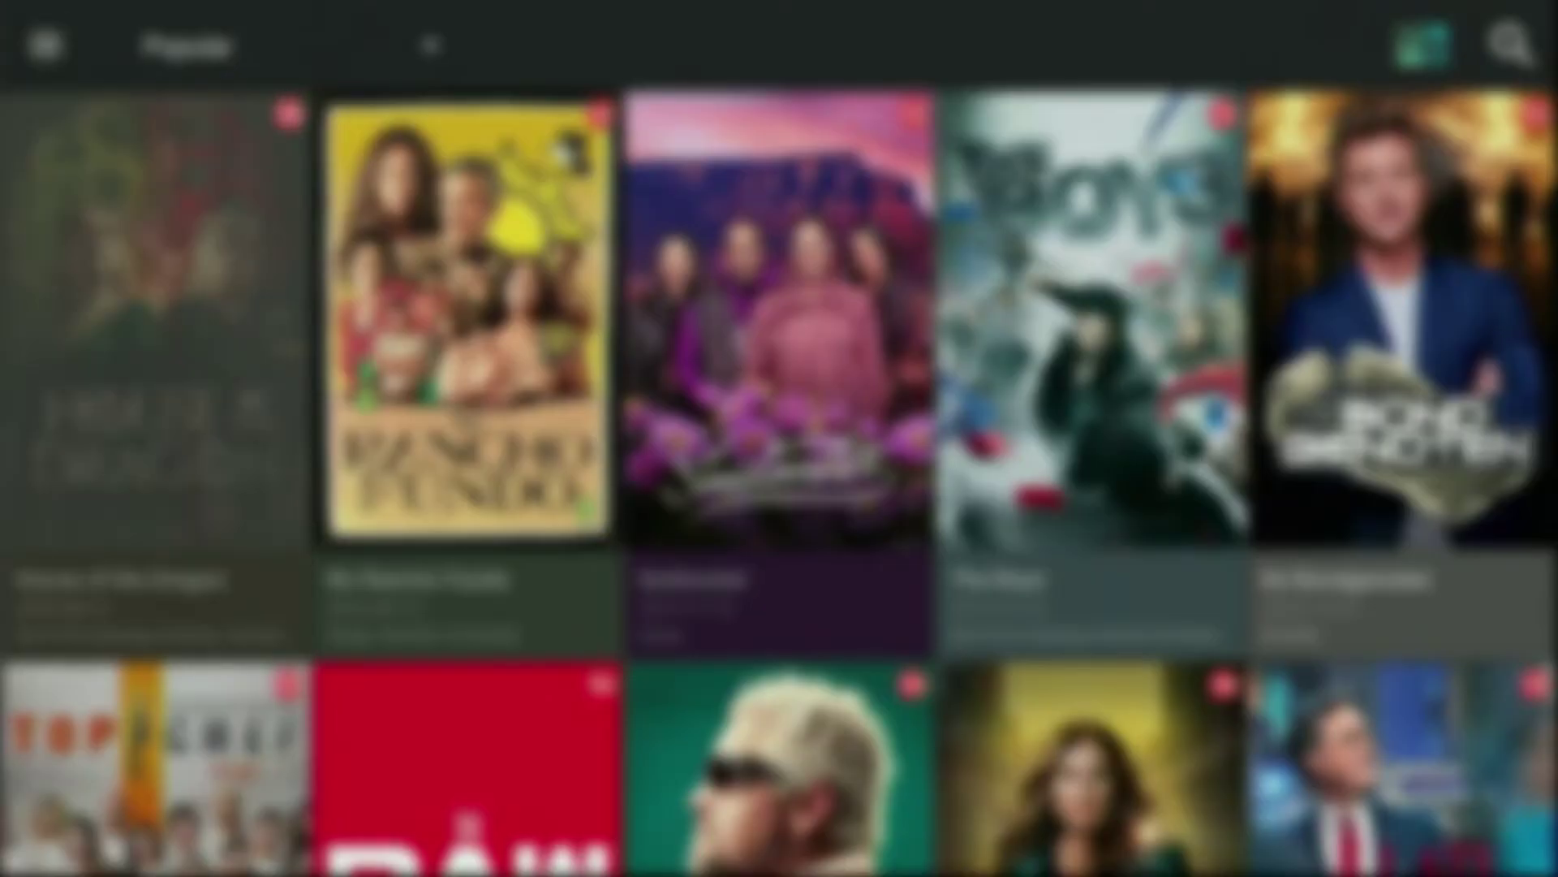
# Step: Open Cinema HD, browse down through its Popular titles grid, then head back out
pyautogui.press('Down')
pyautogui.press('Down')
pyautogui.press('Down')
pyautogui.press('Down')
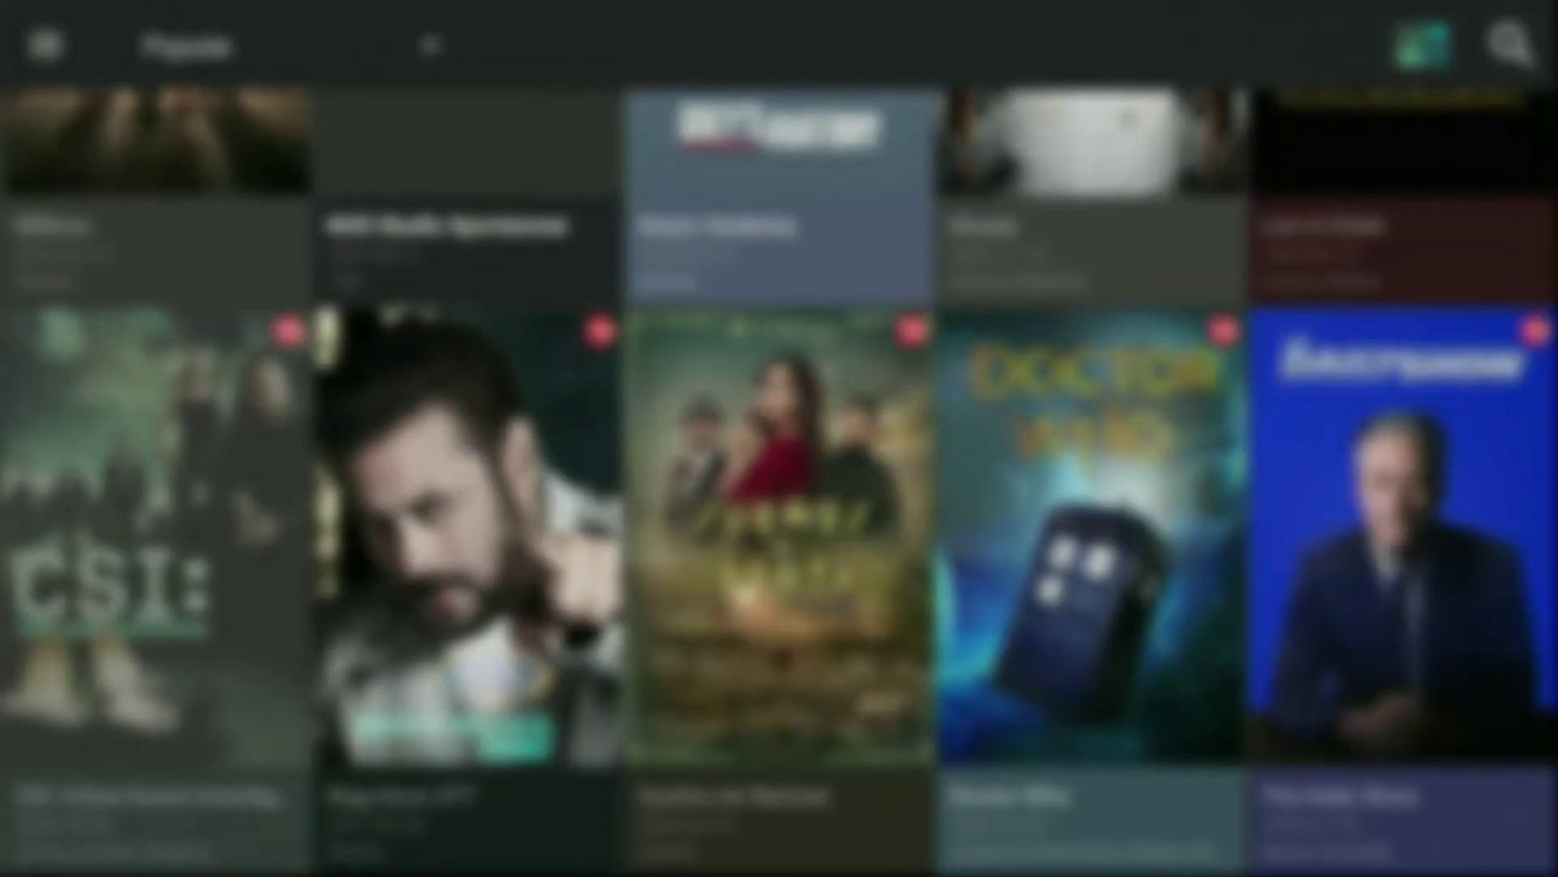
pyautogui.press('Down')
pyautogui.press('Down')
pyautogui.press('Down')
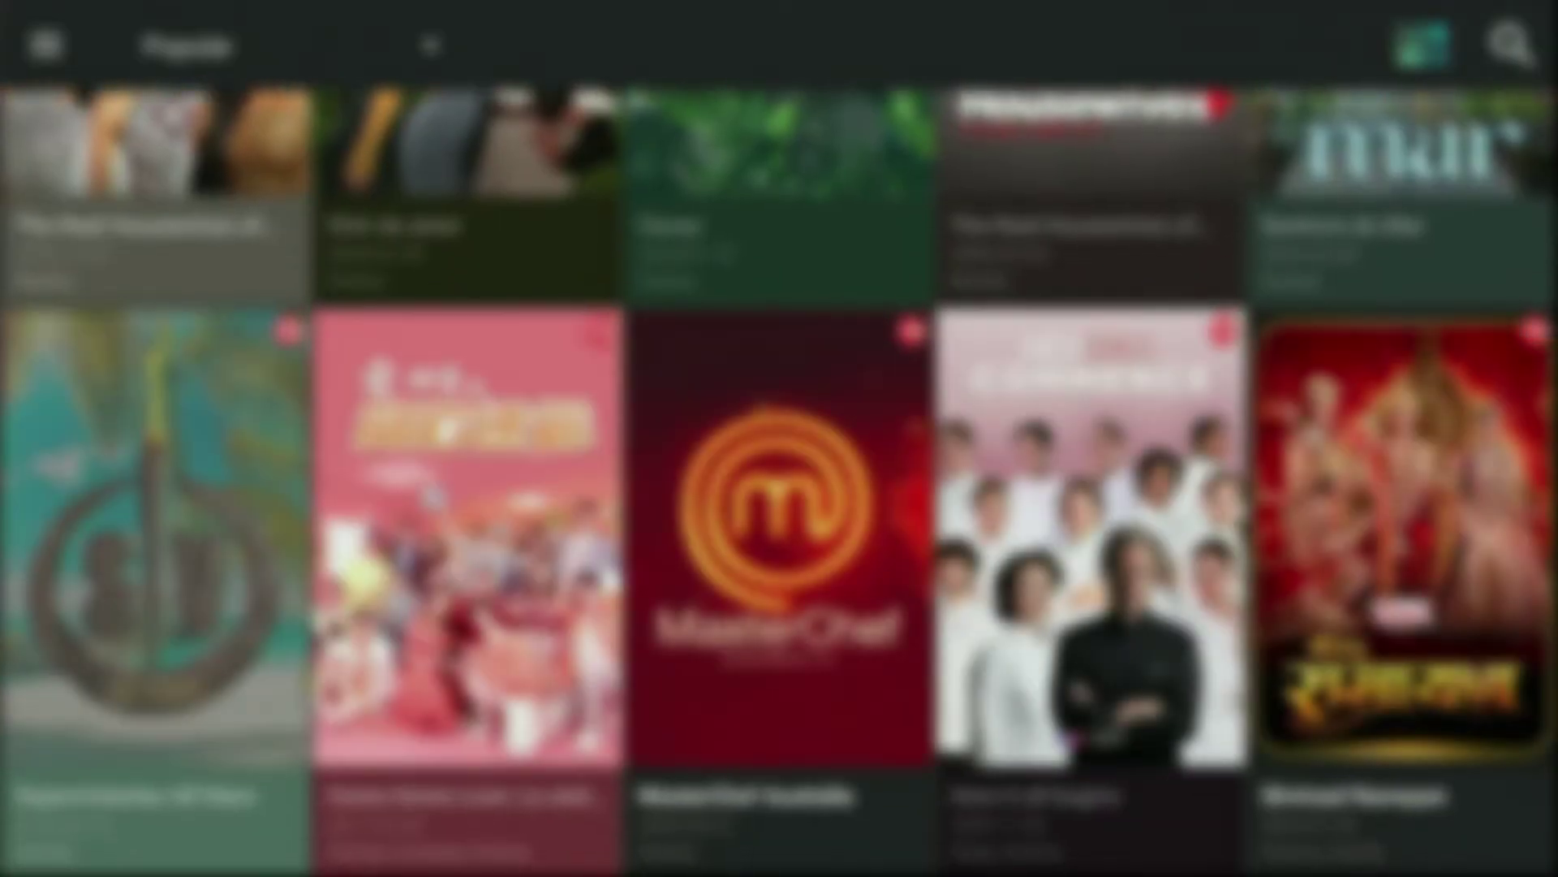
pyautogui.press('Down')
pyautogui.press('Down')
pyautogui.press('Down')
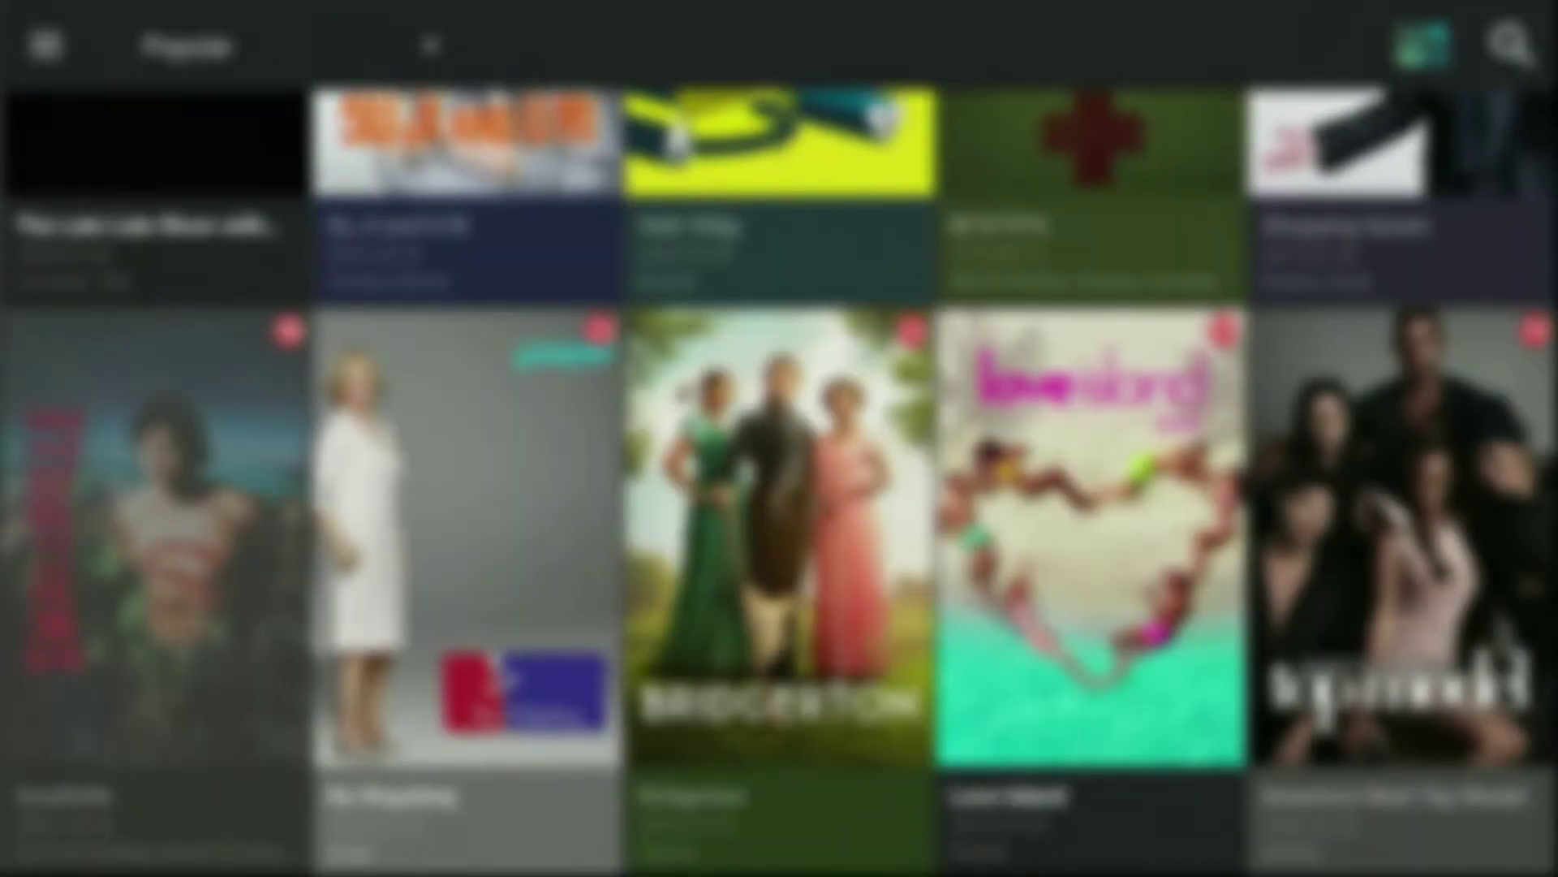
pyautogui.press('Down')
pyautogui.press('Down')
pyautogui.press('Down')
pyautogui.press('Down')
pyautogui.press('Down')
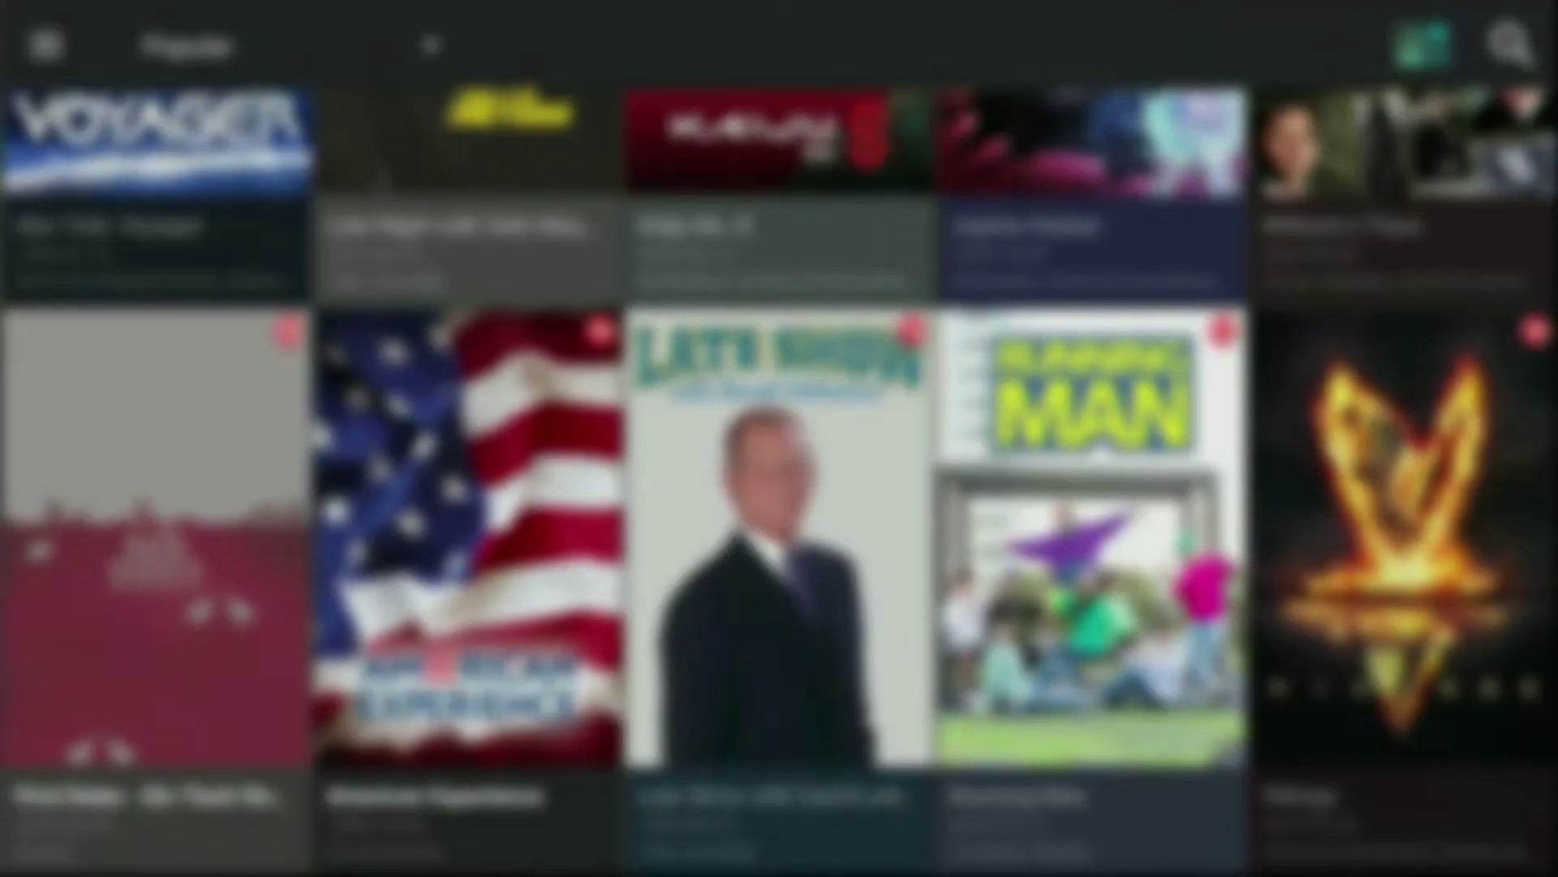
pyautogui.press('Down')
pyautogui.press('Down')
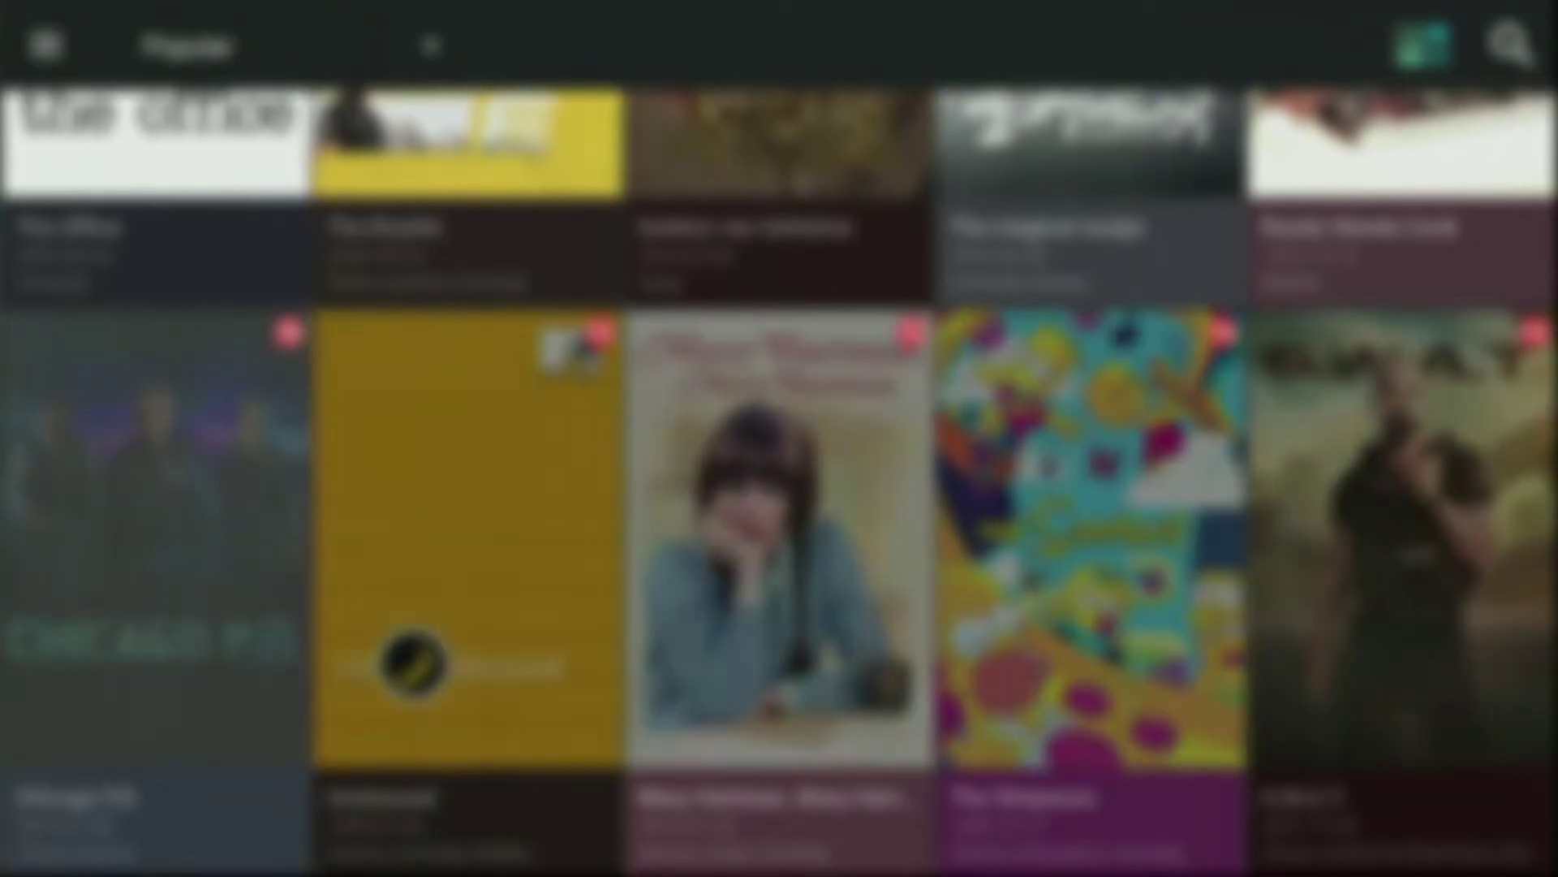
pyautogui.press('Down')
pyautogui.press('Down')
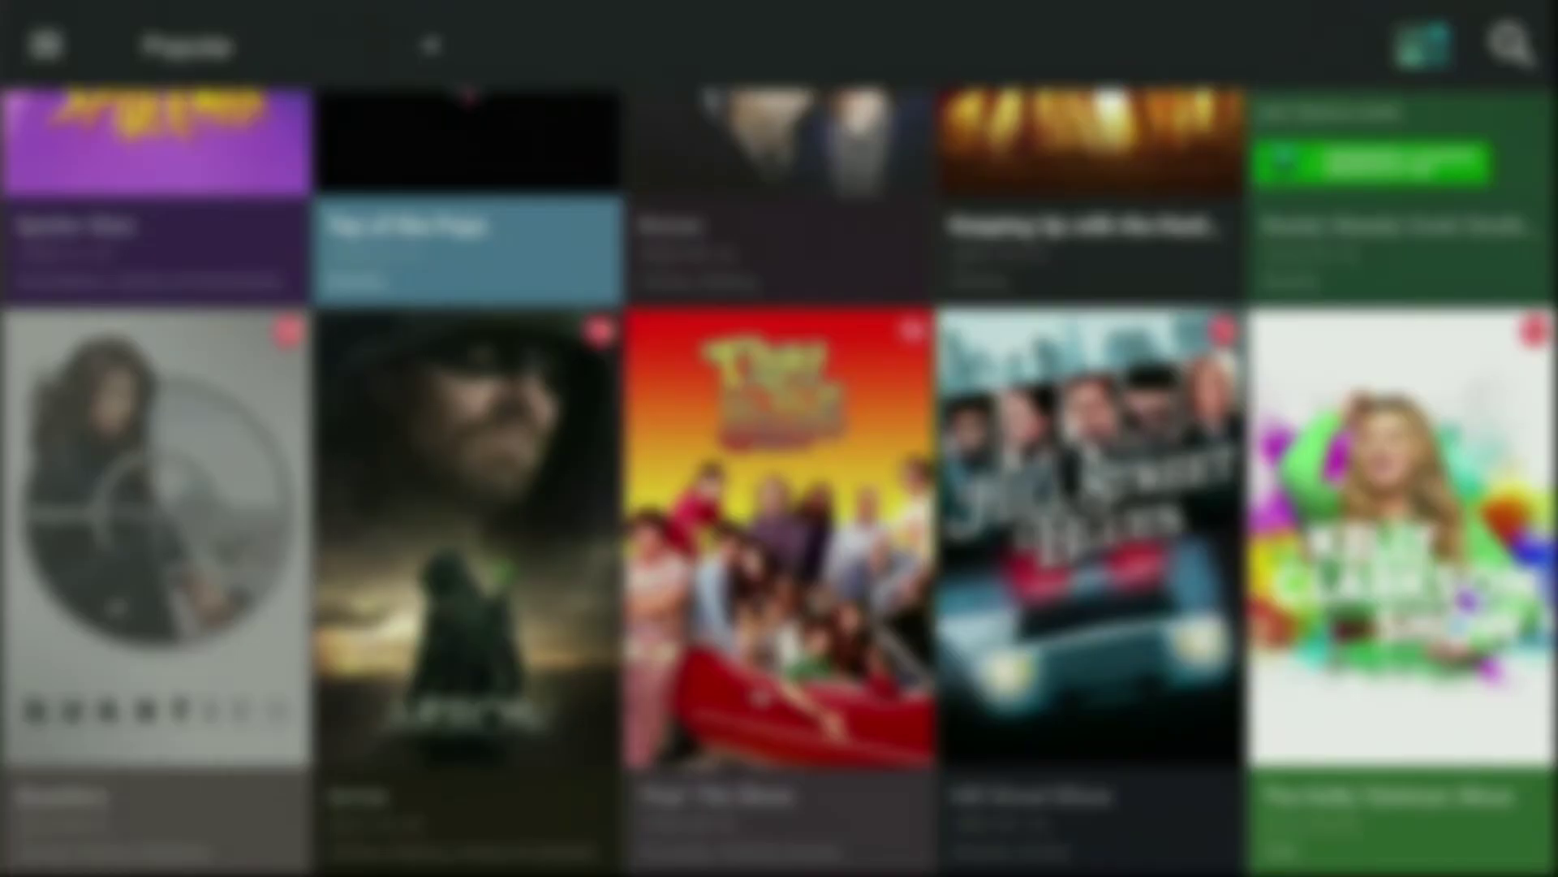
pyautogui.press('Down')
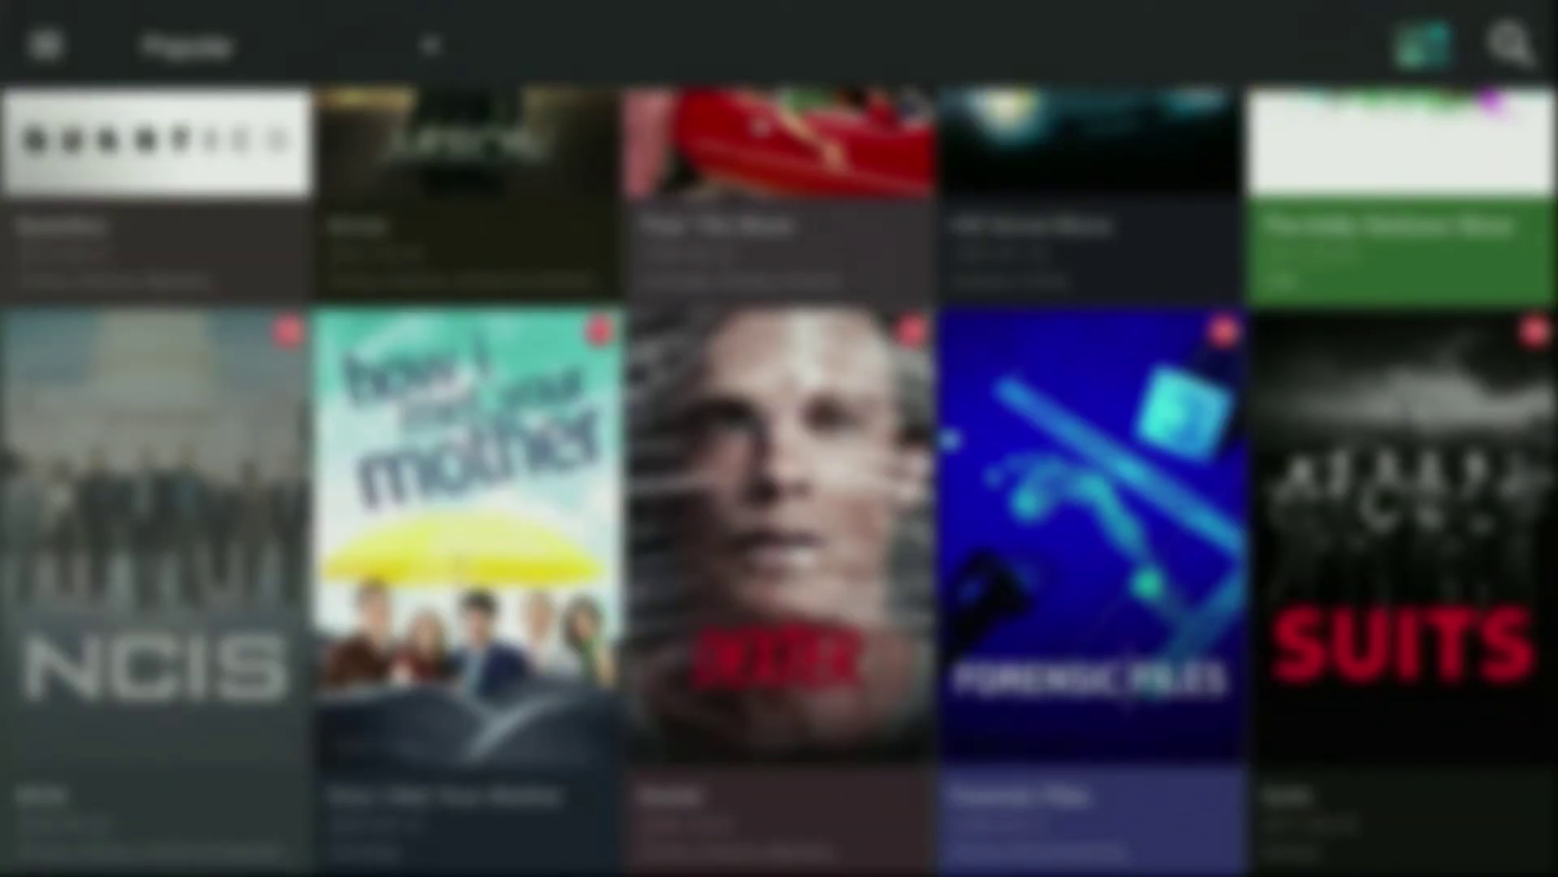
pyautogui.press('Up')
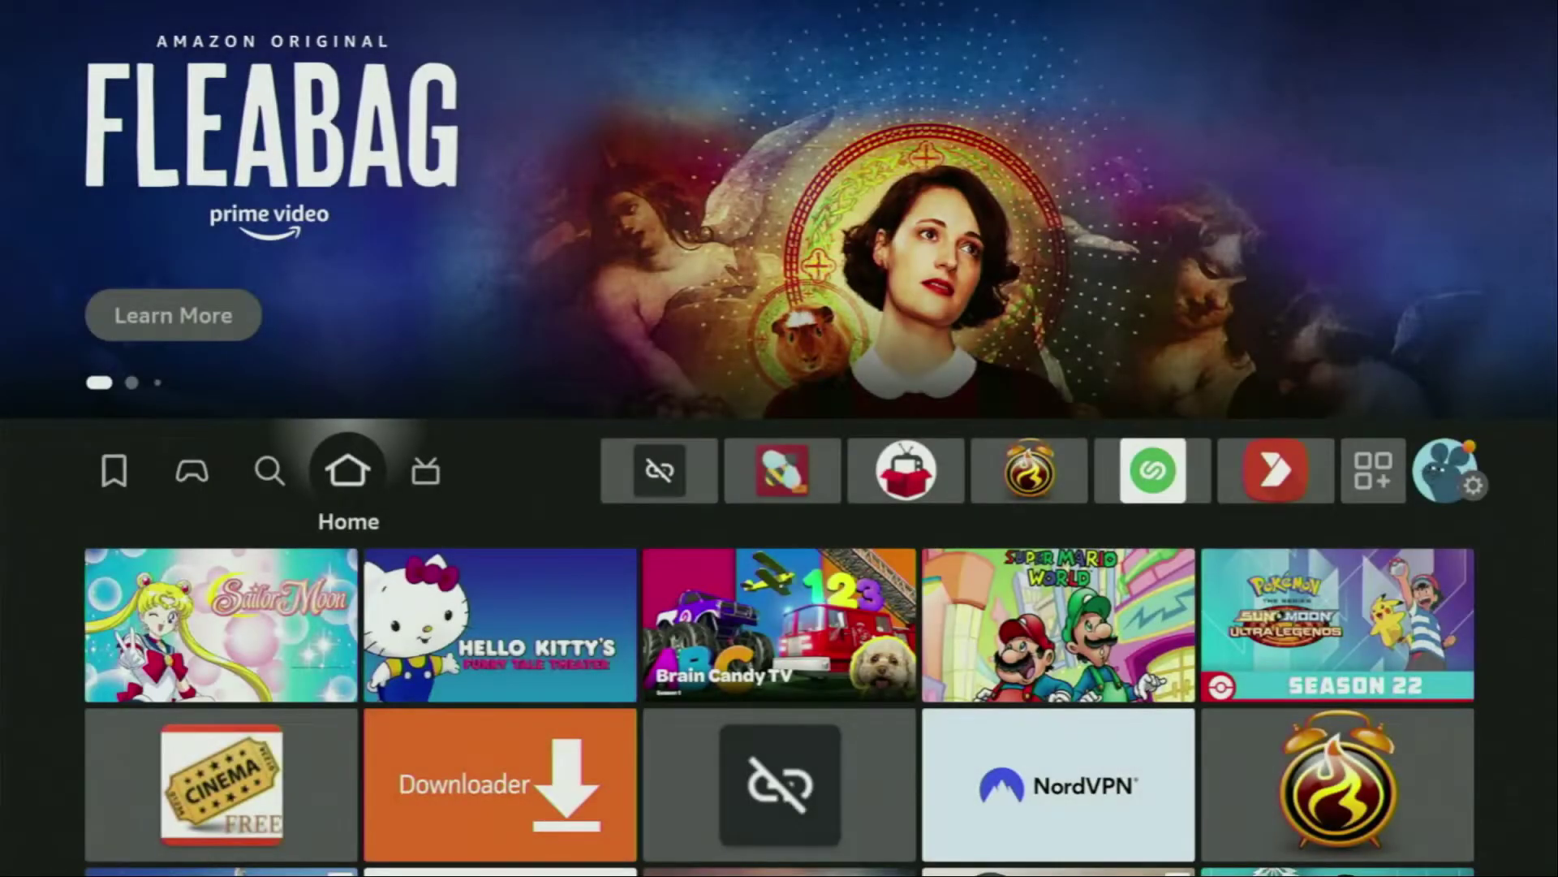
# Step: Enter 'do' in the Find search and select the Downloader suggestion
pyautogui.press('Left')
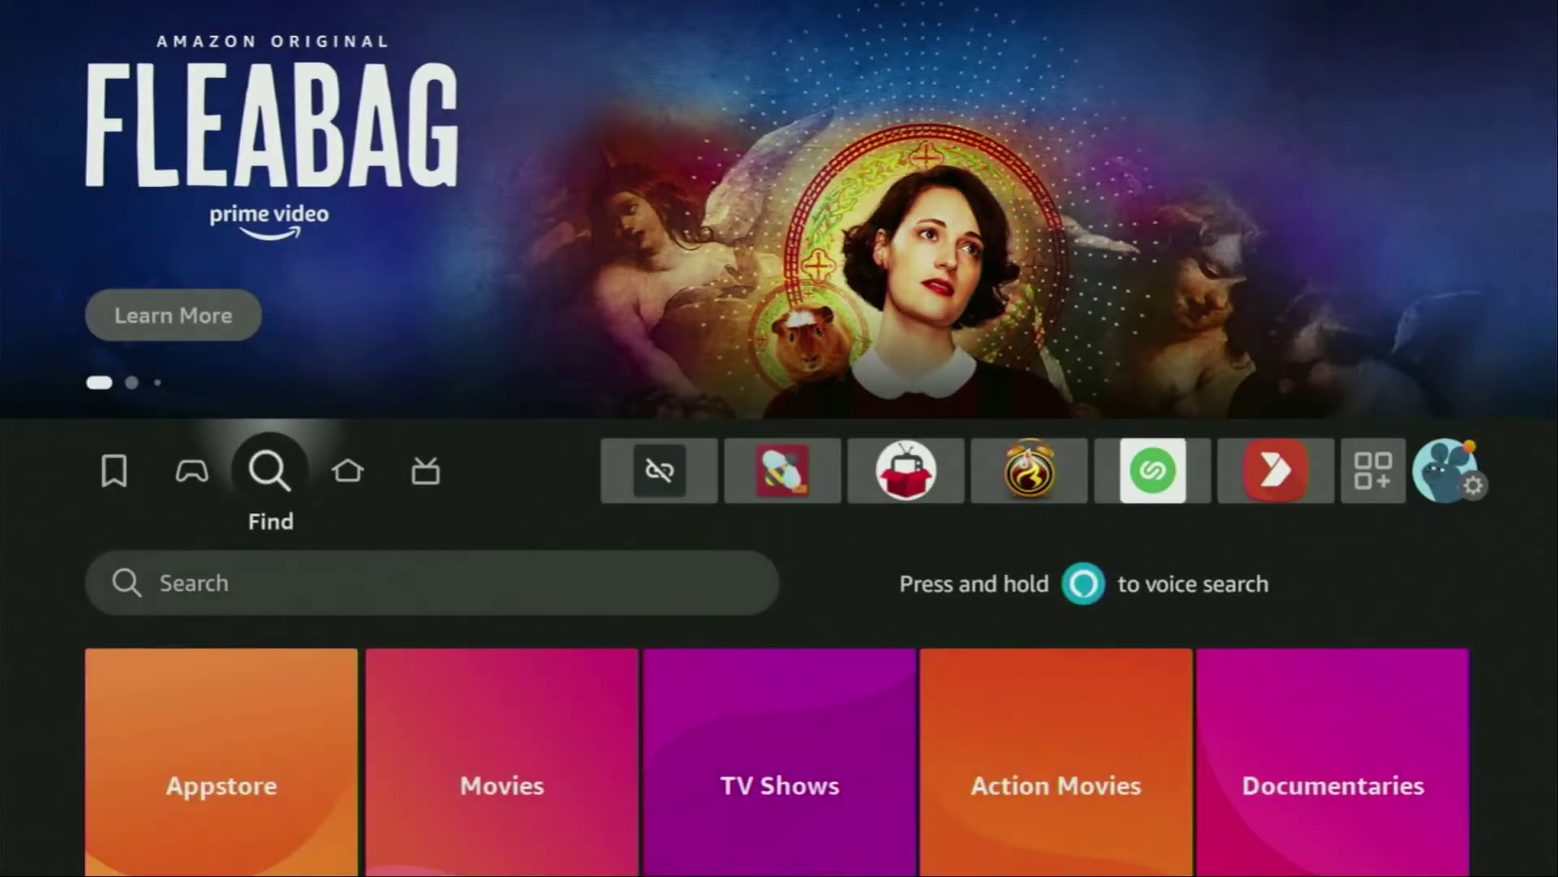
pyautogui.press('Down')
pyautogui.press('Return')
pyautogui.press('Right')
pyautogui.press('Right')
pyautogui.press('Right')
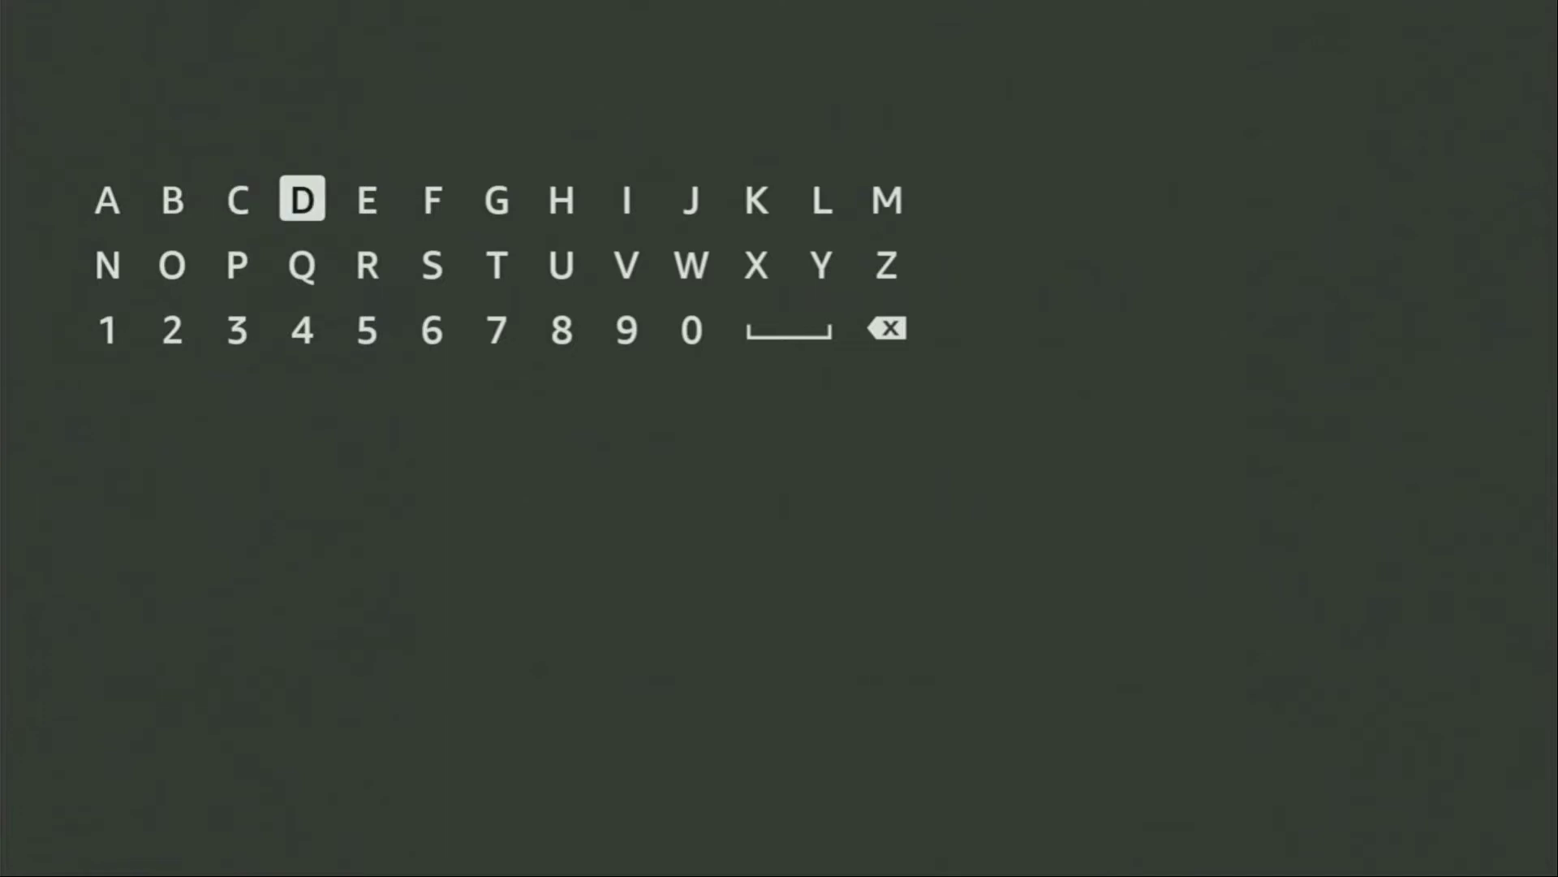
pyautogui.press('Return')
pyautogui.press('Down')
pyautogui.press('Down')
pyautogui.press('Left')
pyautogui.press('Up')
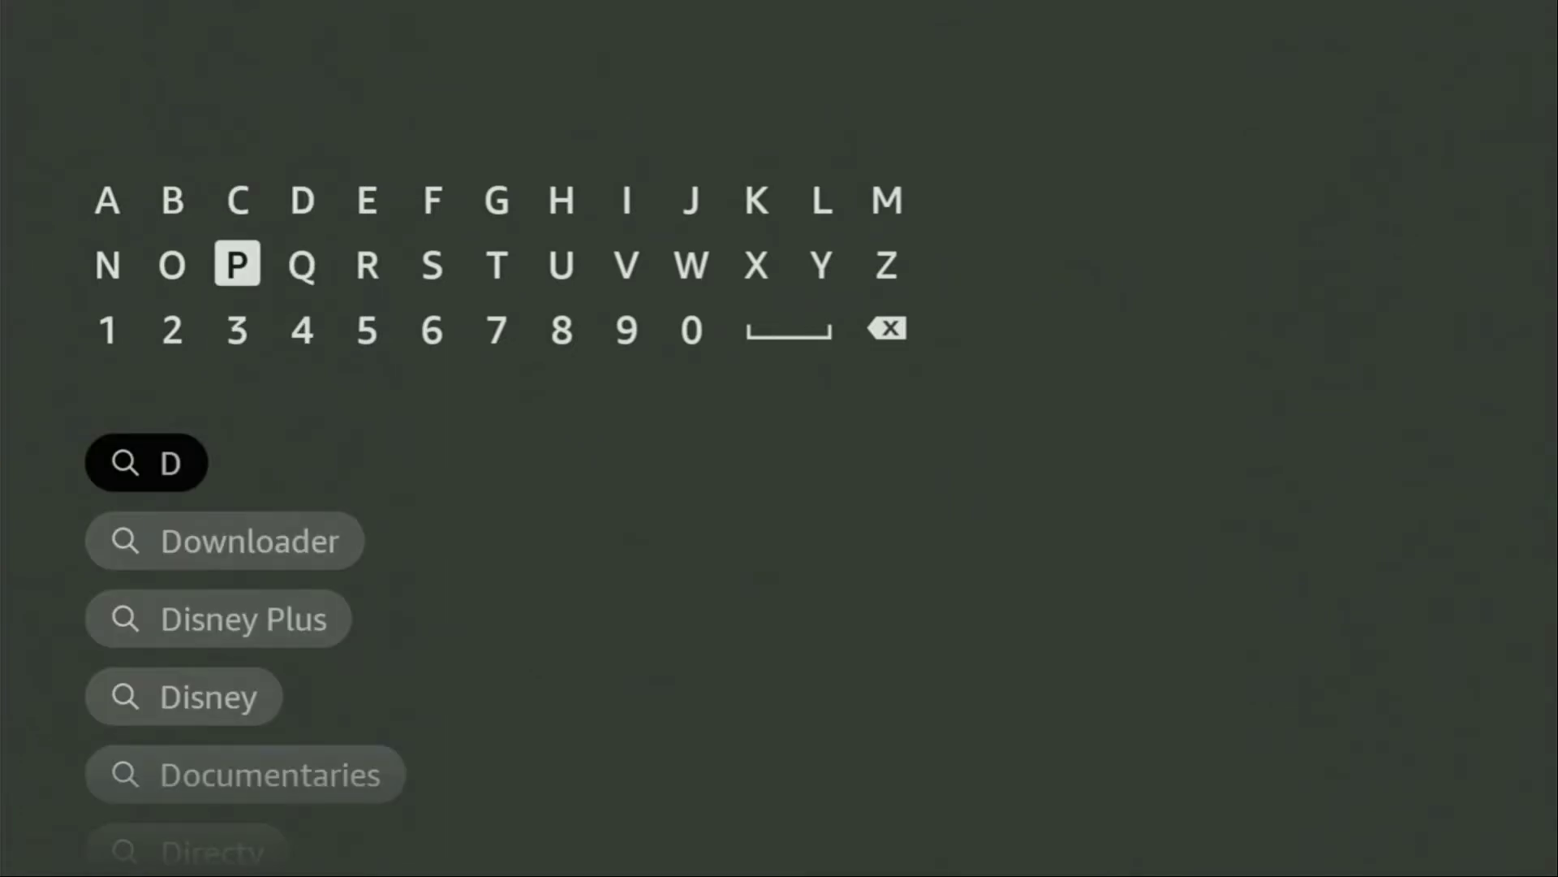
pyautogui.press('Left')
pyautogui.press('Return')
pyautogui.press('Down')
pyautogui.press('Down')
pyautogui.press('Down')
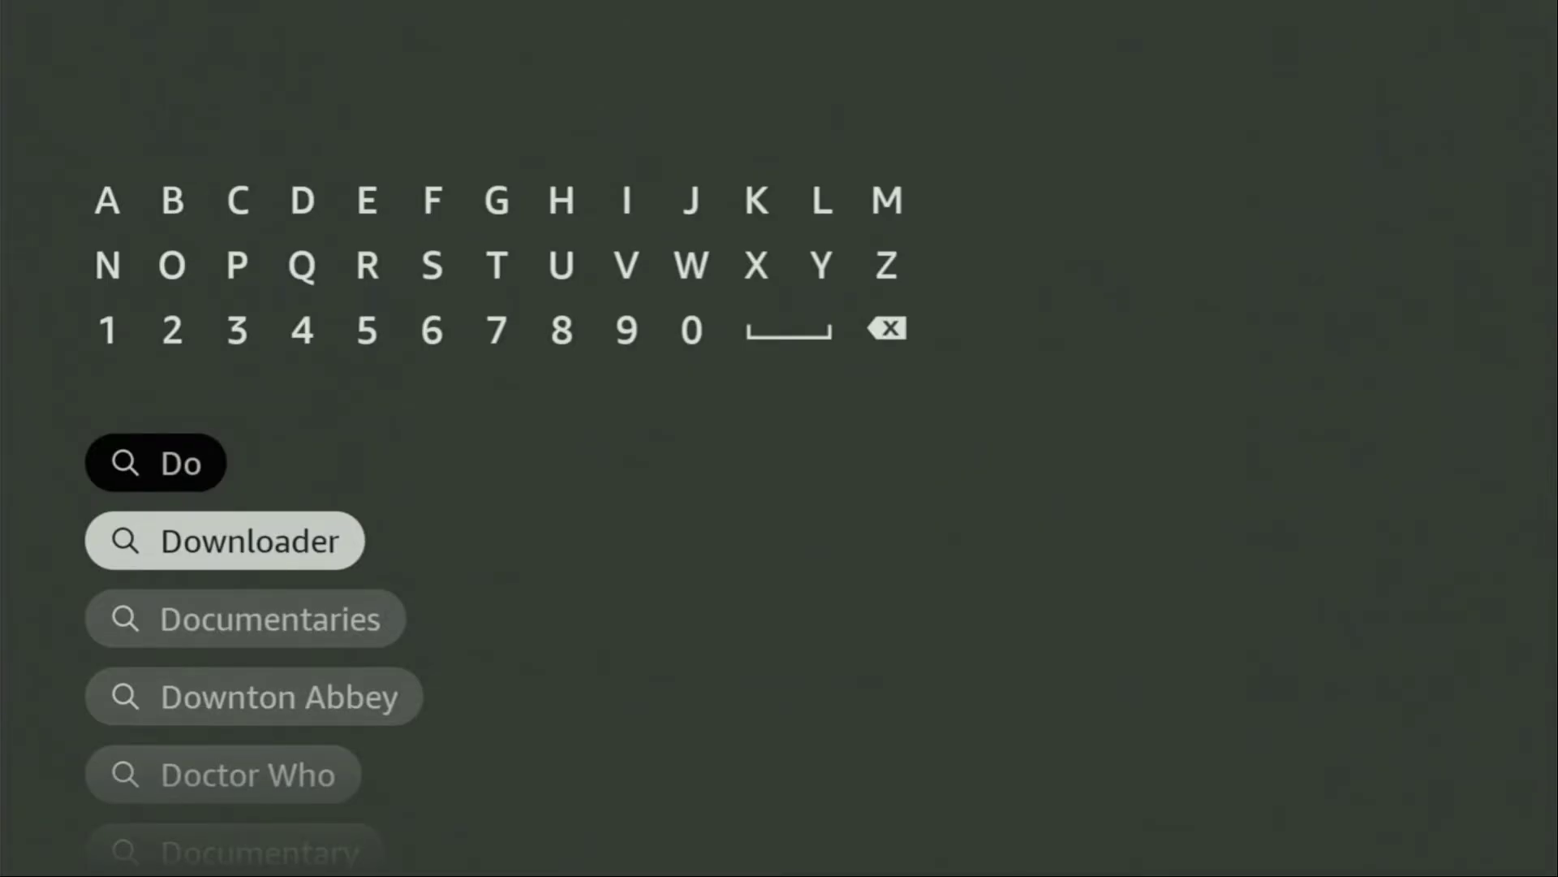
pyautogui.press('Return')
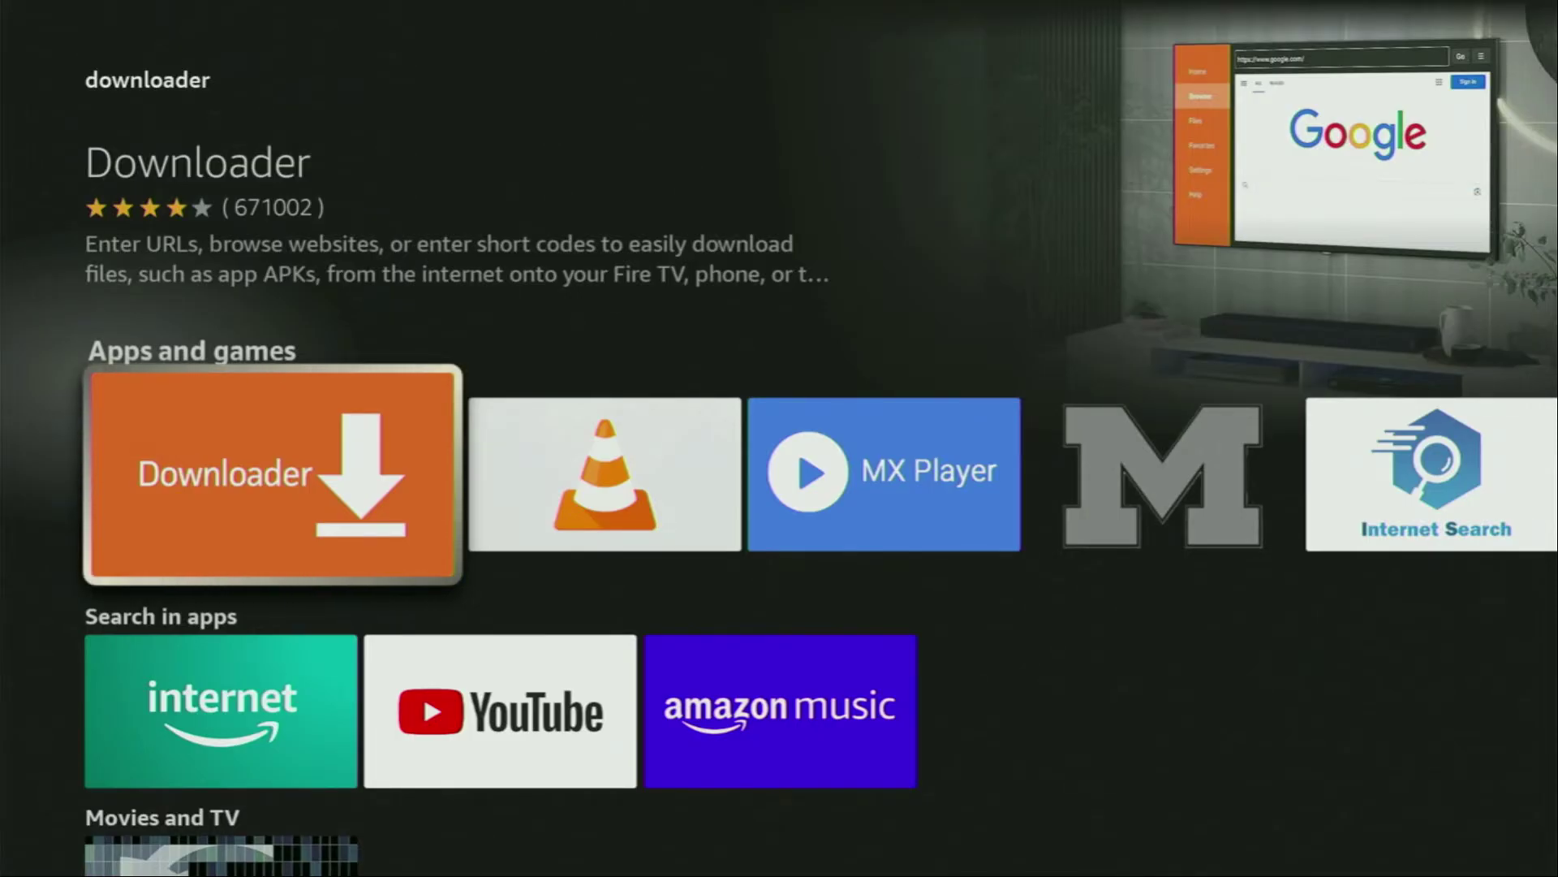
# Step: From the home screen, go to Settings and open My Fire TV
pyautogui.press('Home')
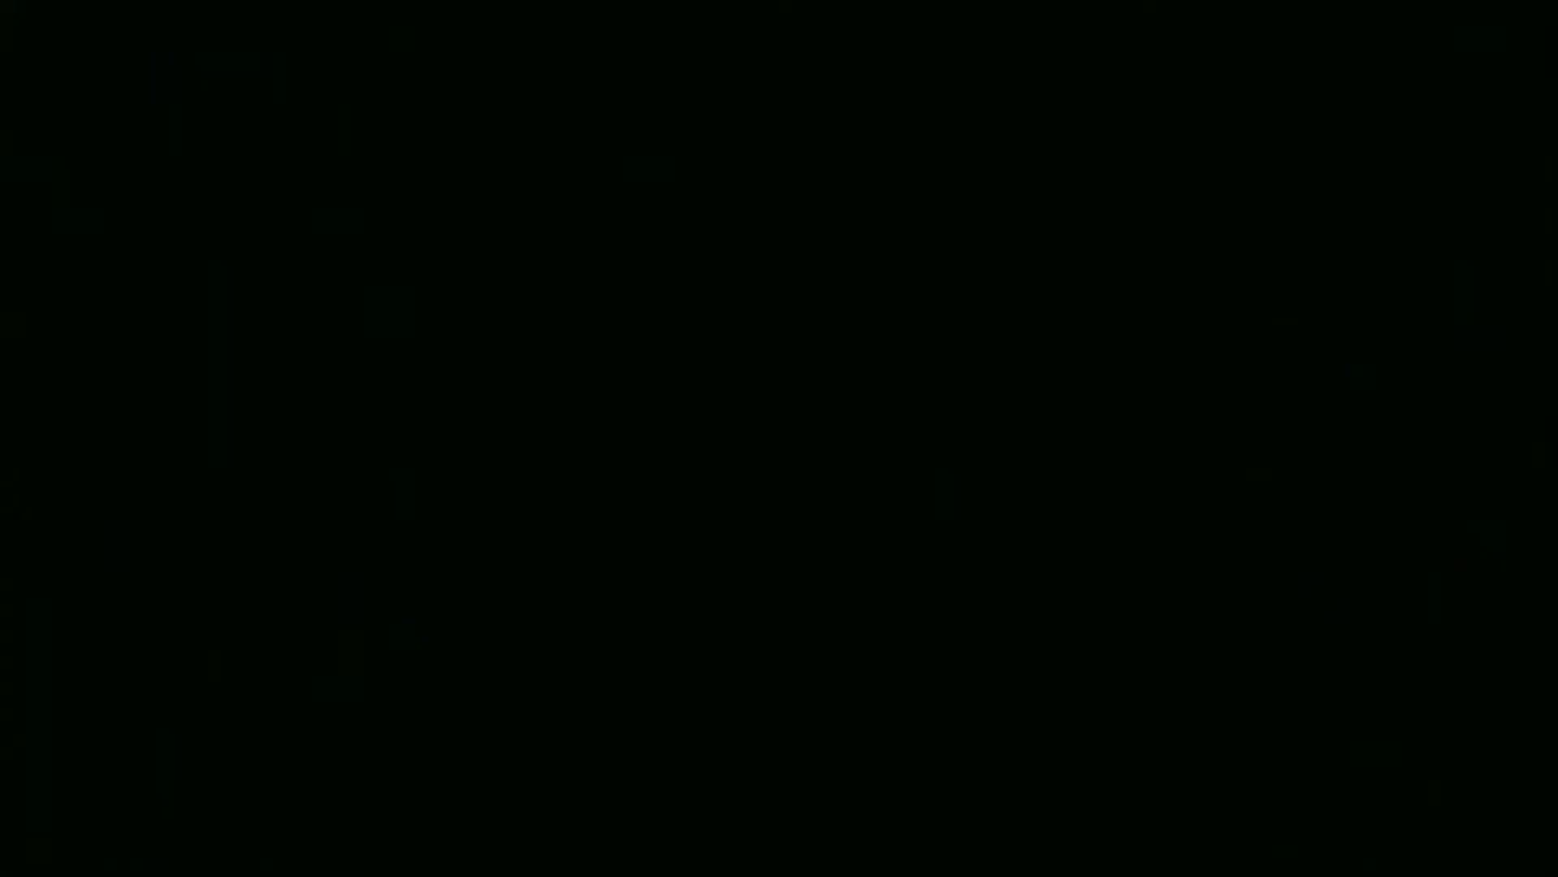
pyautogui.press('Right')
pyautogui.press('Right')
pyautogui.press('Right')
pyautogui.press('Right')
pyautogui.press('Right')
pyautogui.press('Right')
pyautogui.press('Right')
pyautogui.press('Right')
pyautogui.press('Right')
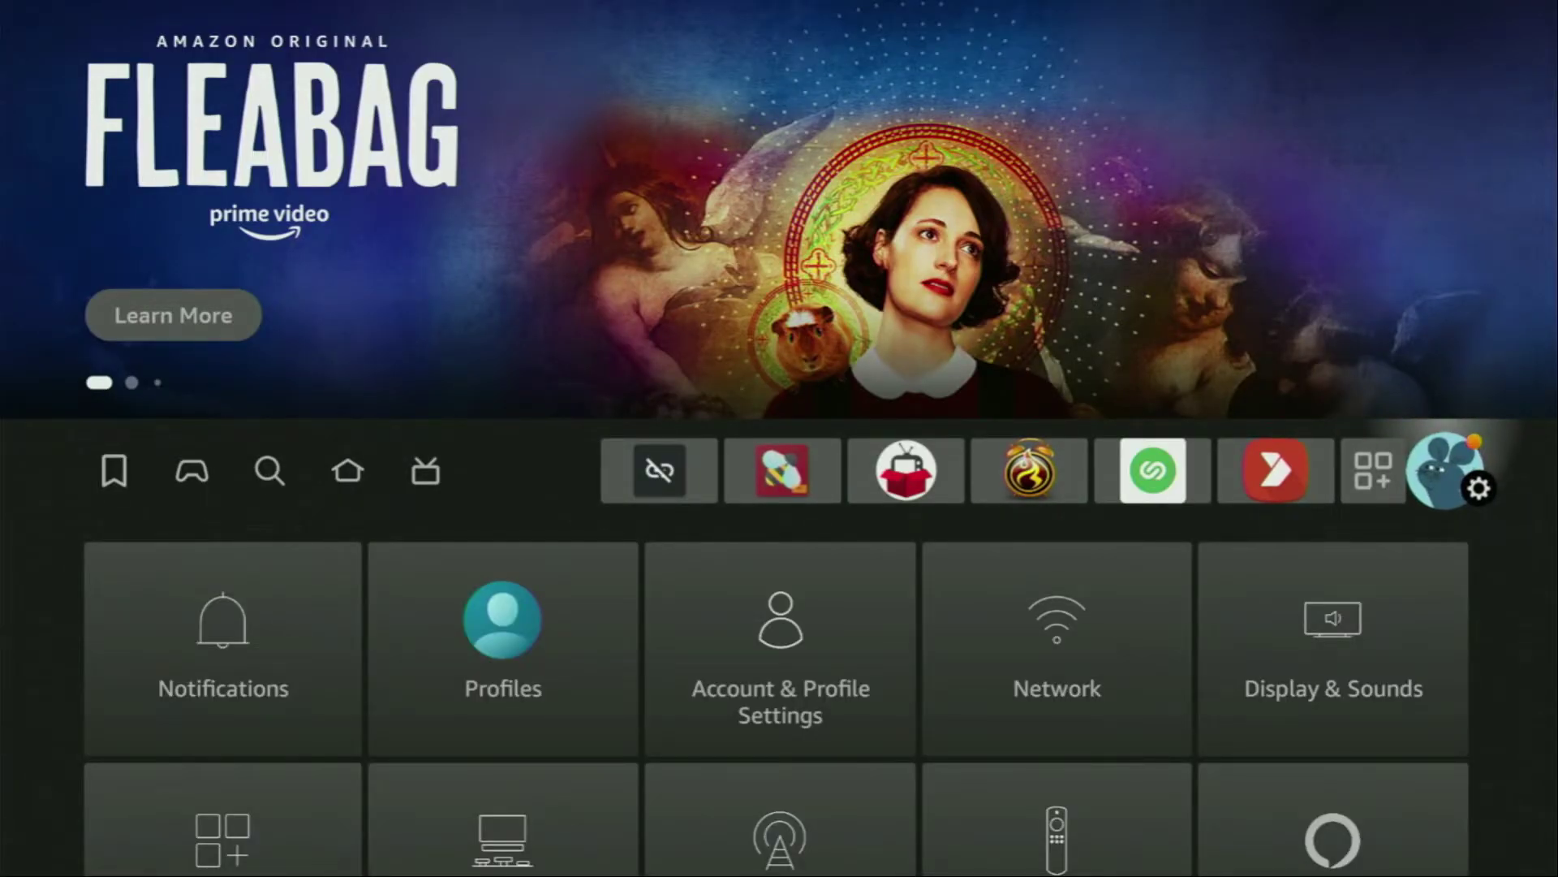
pyautogui.press('Down')
pyautogui.press('Right')
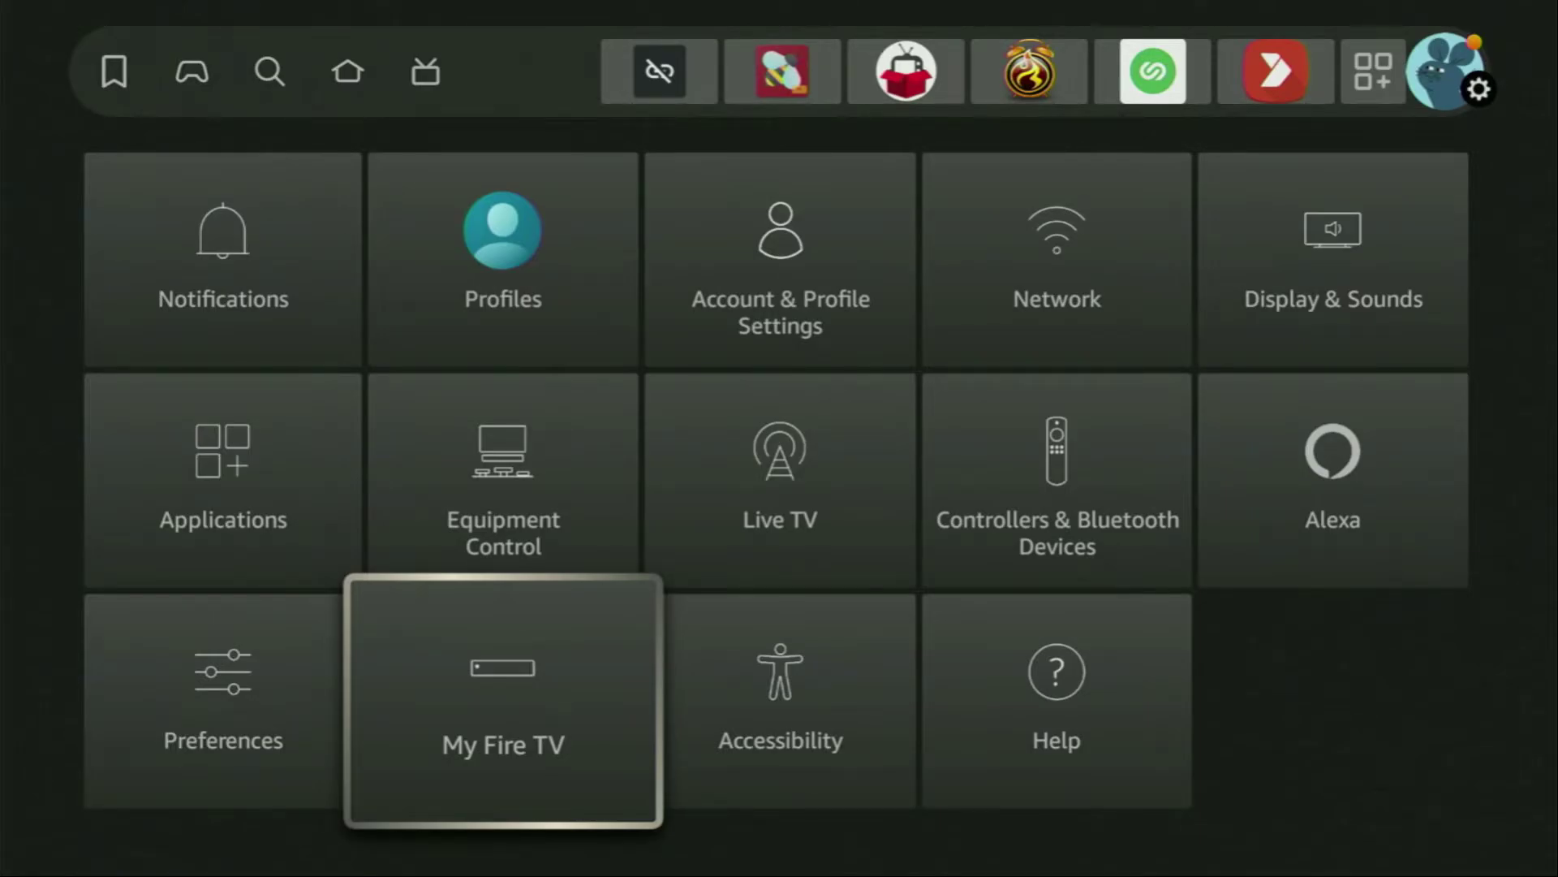
pyautogui.press('Return')
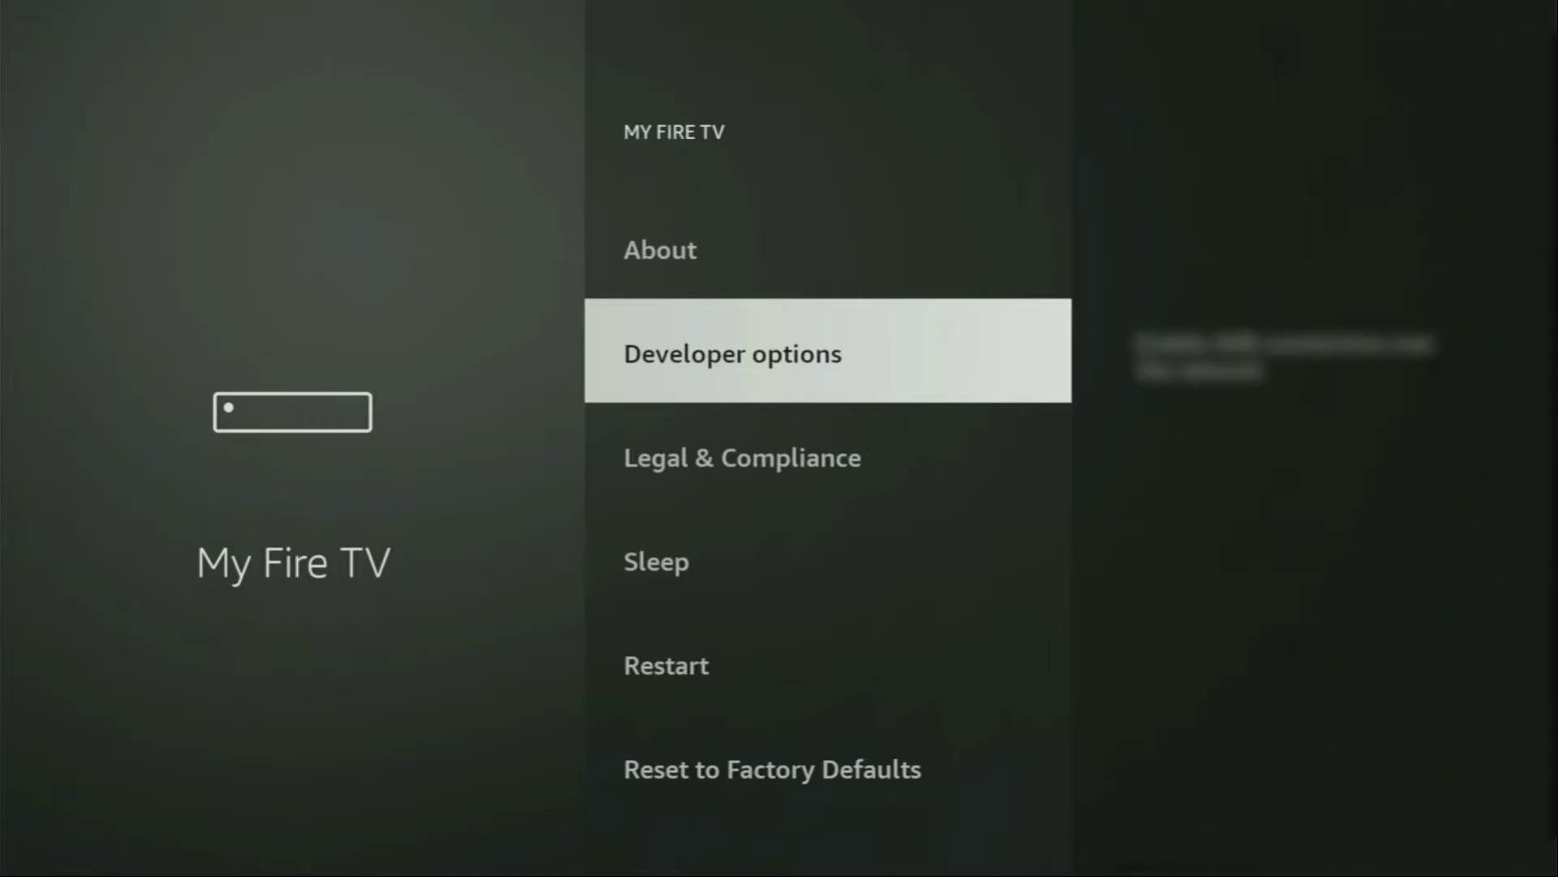
pyautogui.press('Up')
pyautogui.press('Return')
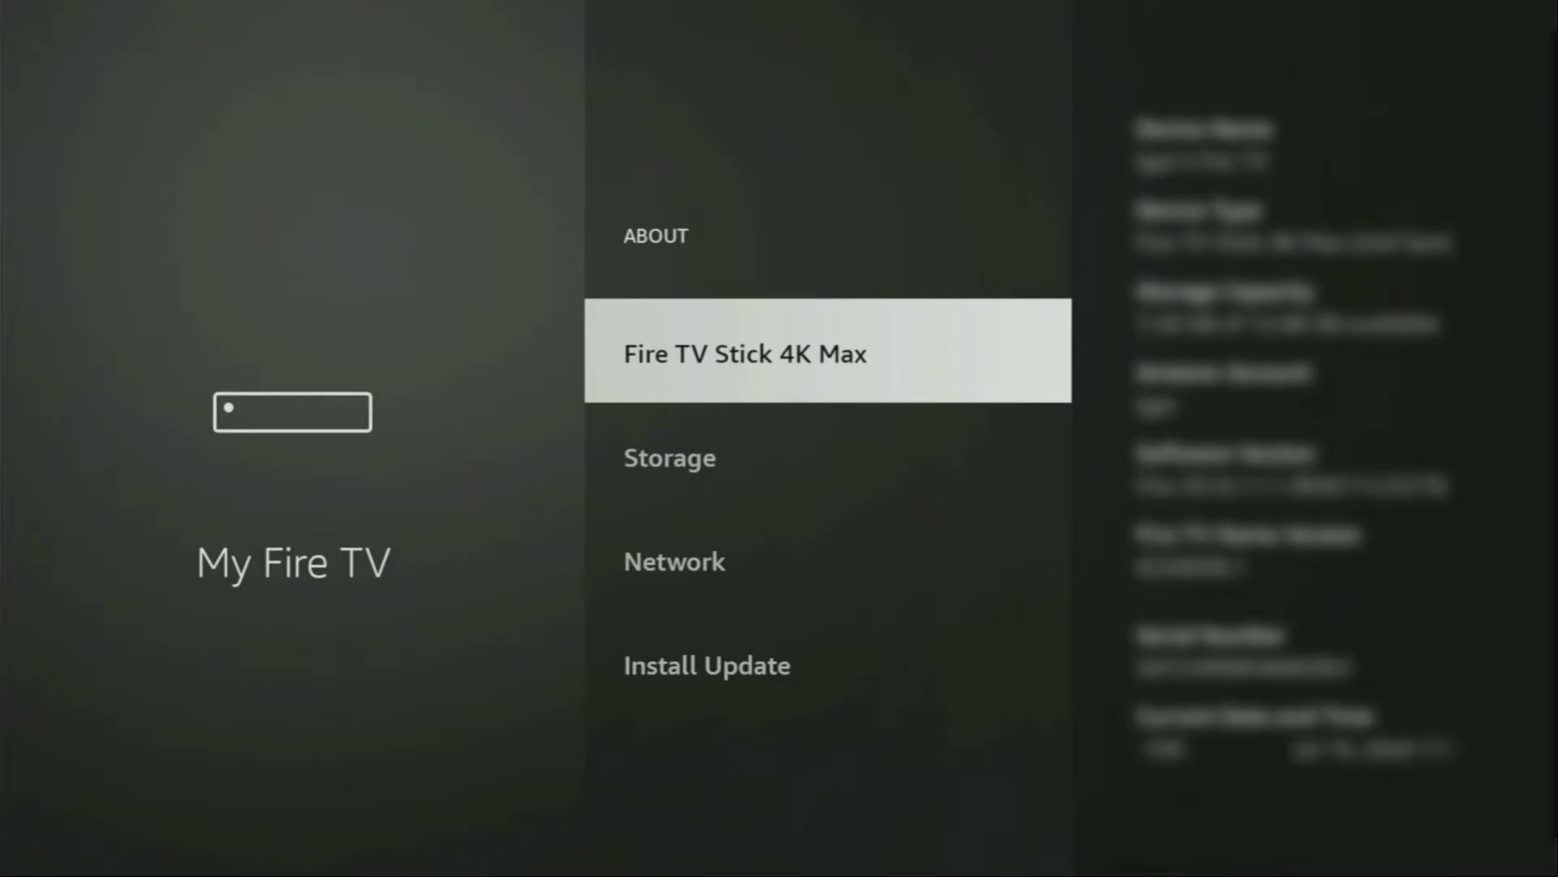
pyautogui.press('Return')
pyautogui.press('Return')
pyautogui.press('Return')
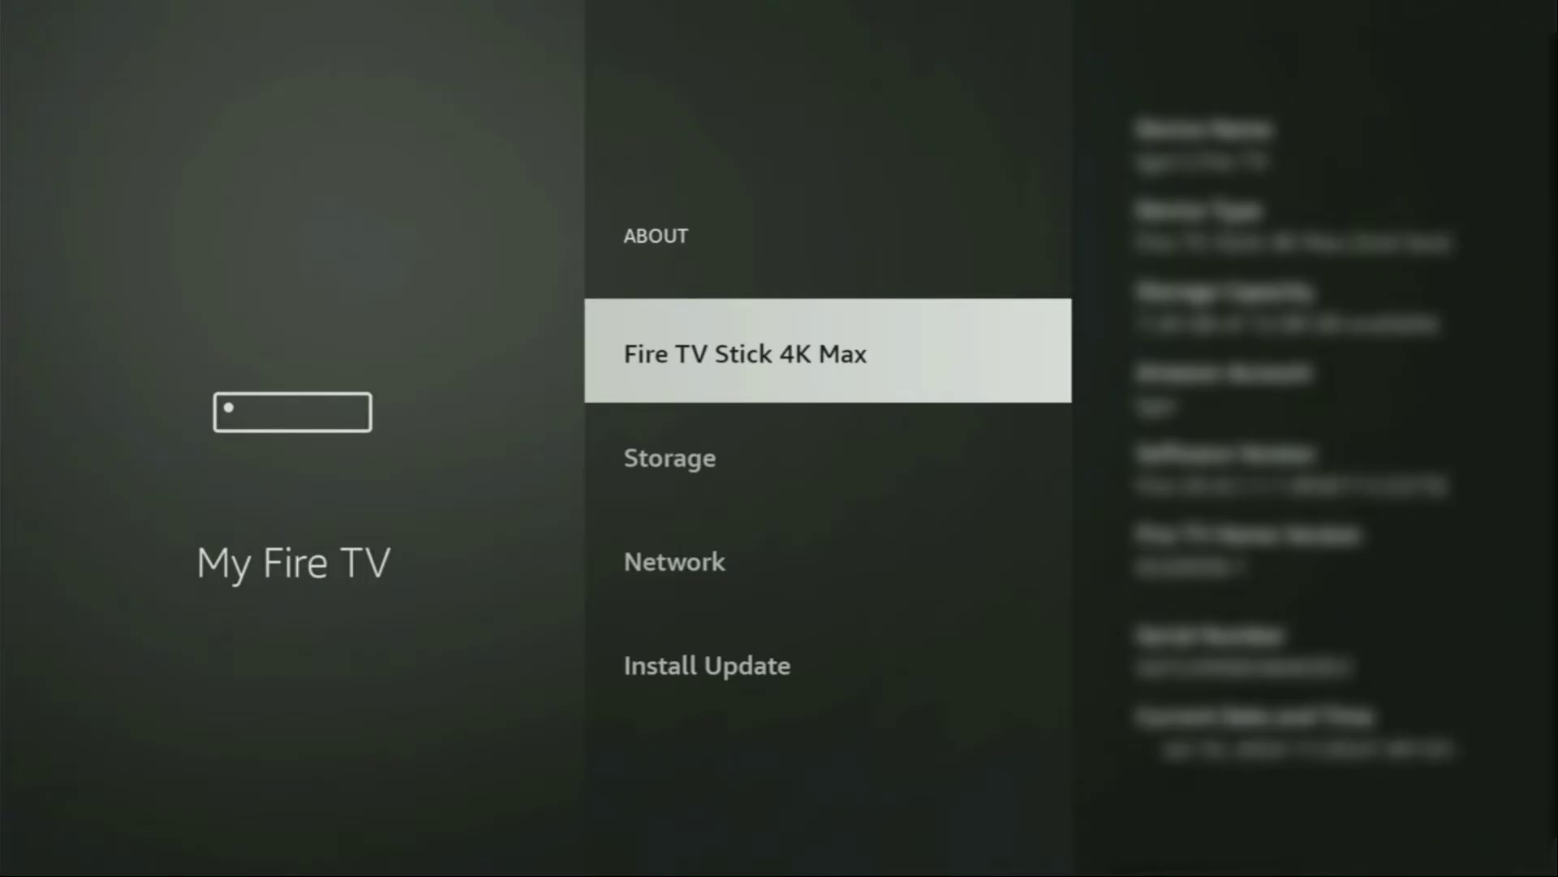
pyautogui.press('Escape')
pyautogui.press('Down')
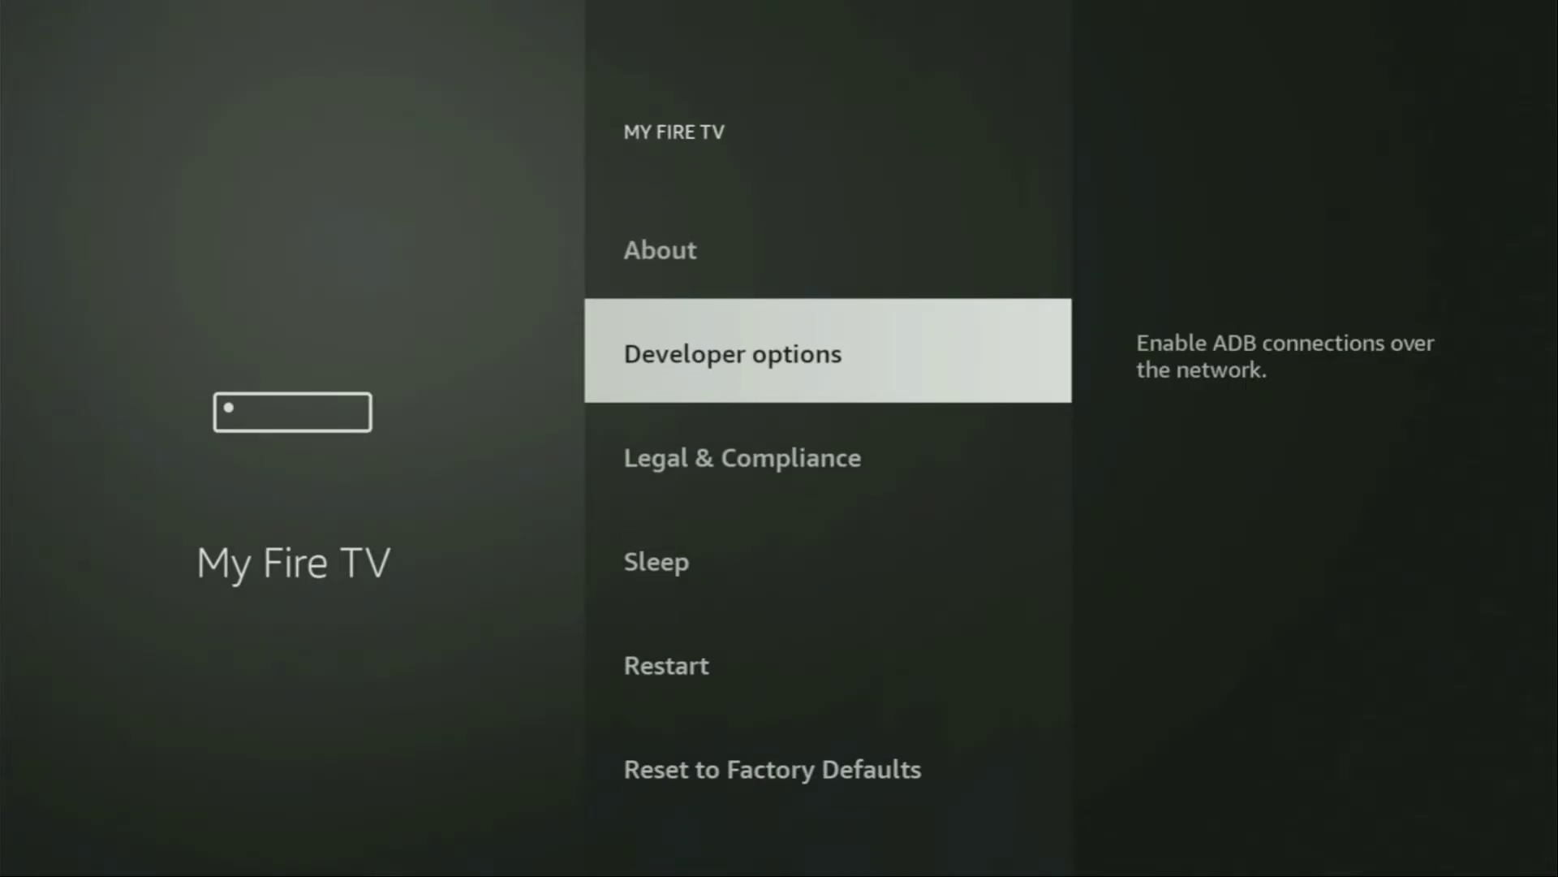
# Step: In Developer options, allow Downloader to install unknown apps, then return home
pyautogui.press('Return')
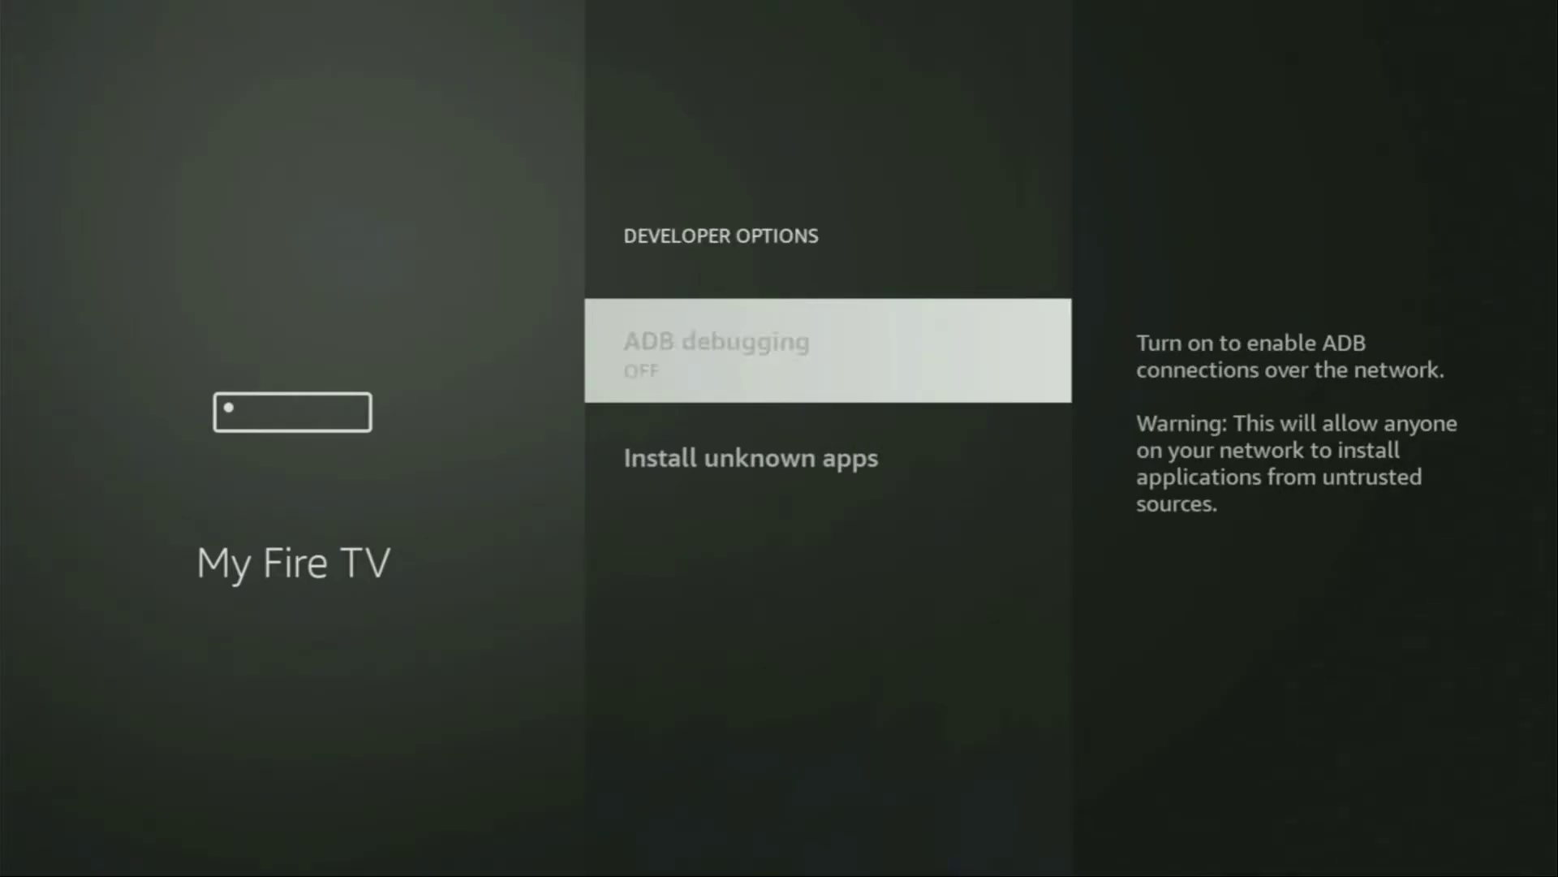
pyautogui.press('Down')
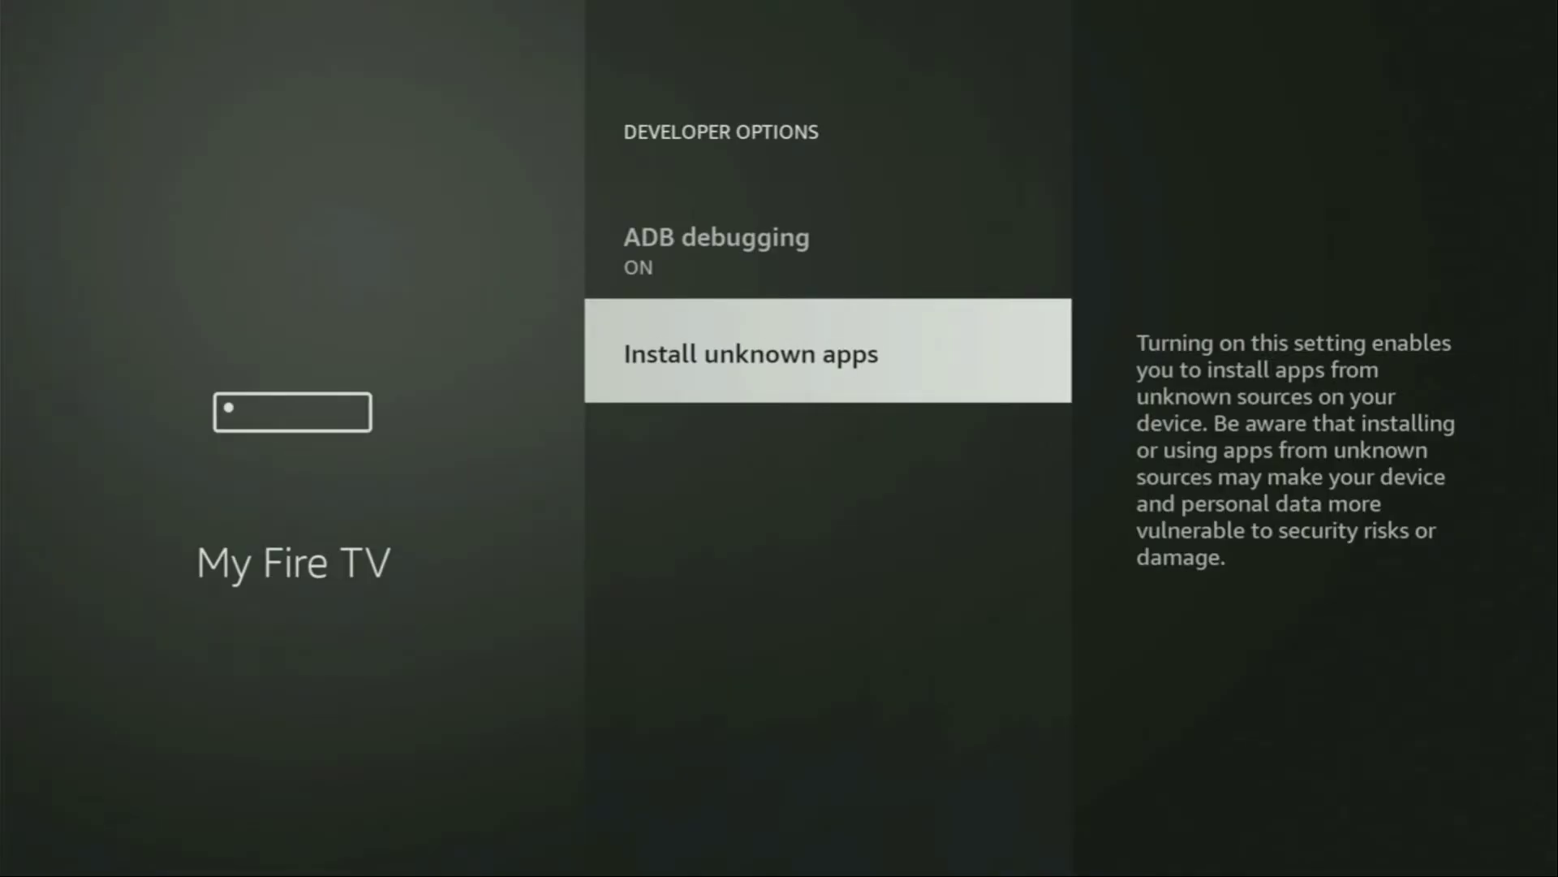
pyautogui.press('Return')
pyautogui.press('Down')
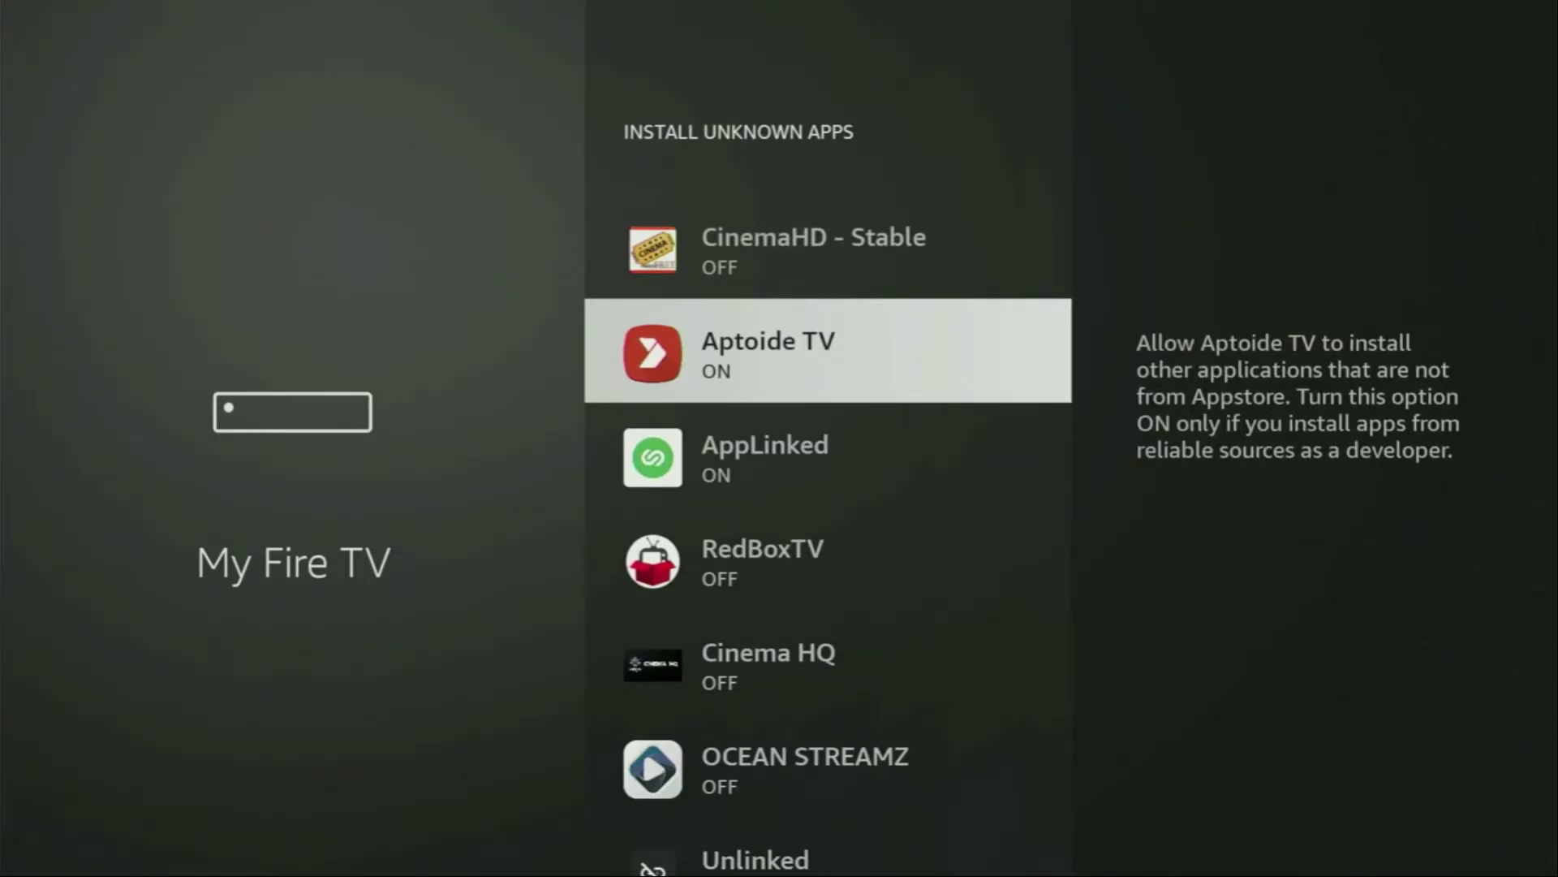
pyautogui.press('Down')
pyautogui.press('Down')
pyautogui.press('Down')
pyautogui.press('Down')
pyautogui.press('Down')
pyautogui.press('Down')
pyautogui.press('Down')
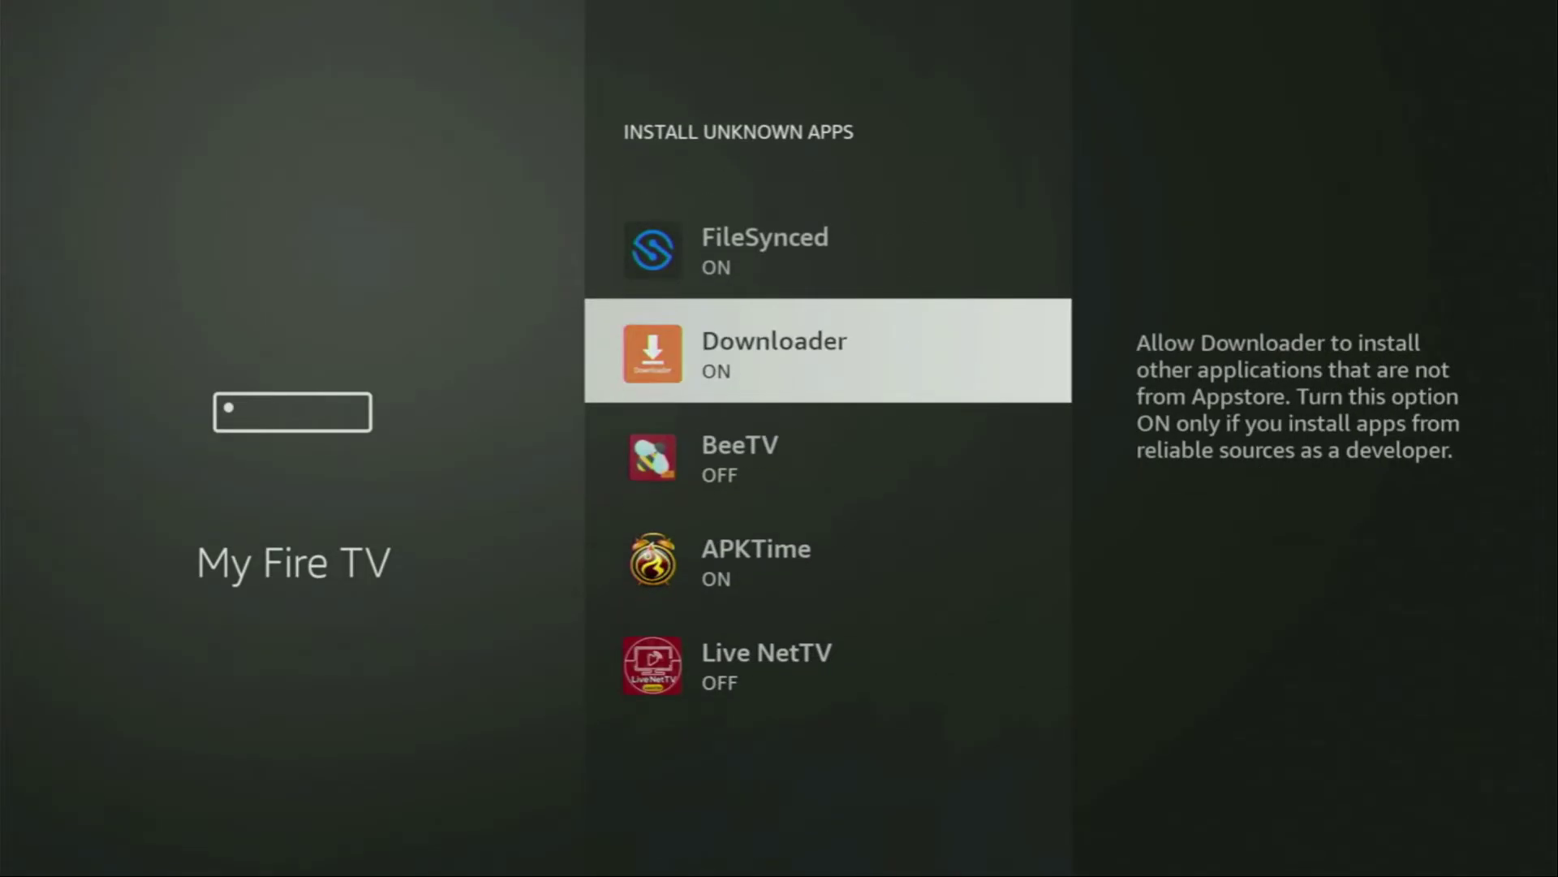
pyautogui.press('Return')
pyautogui.press('Return')
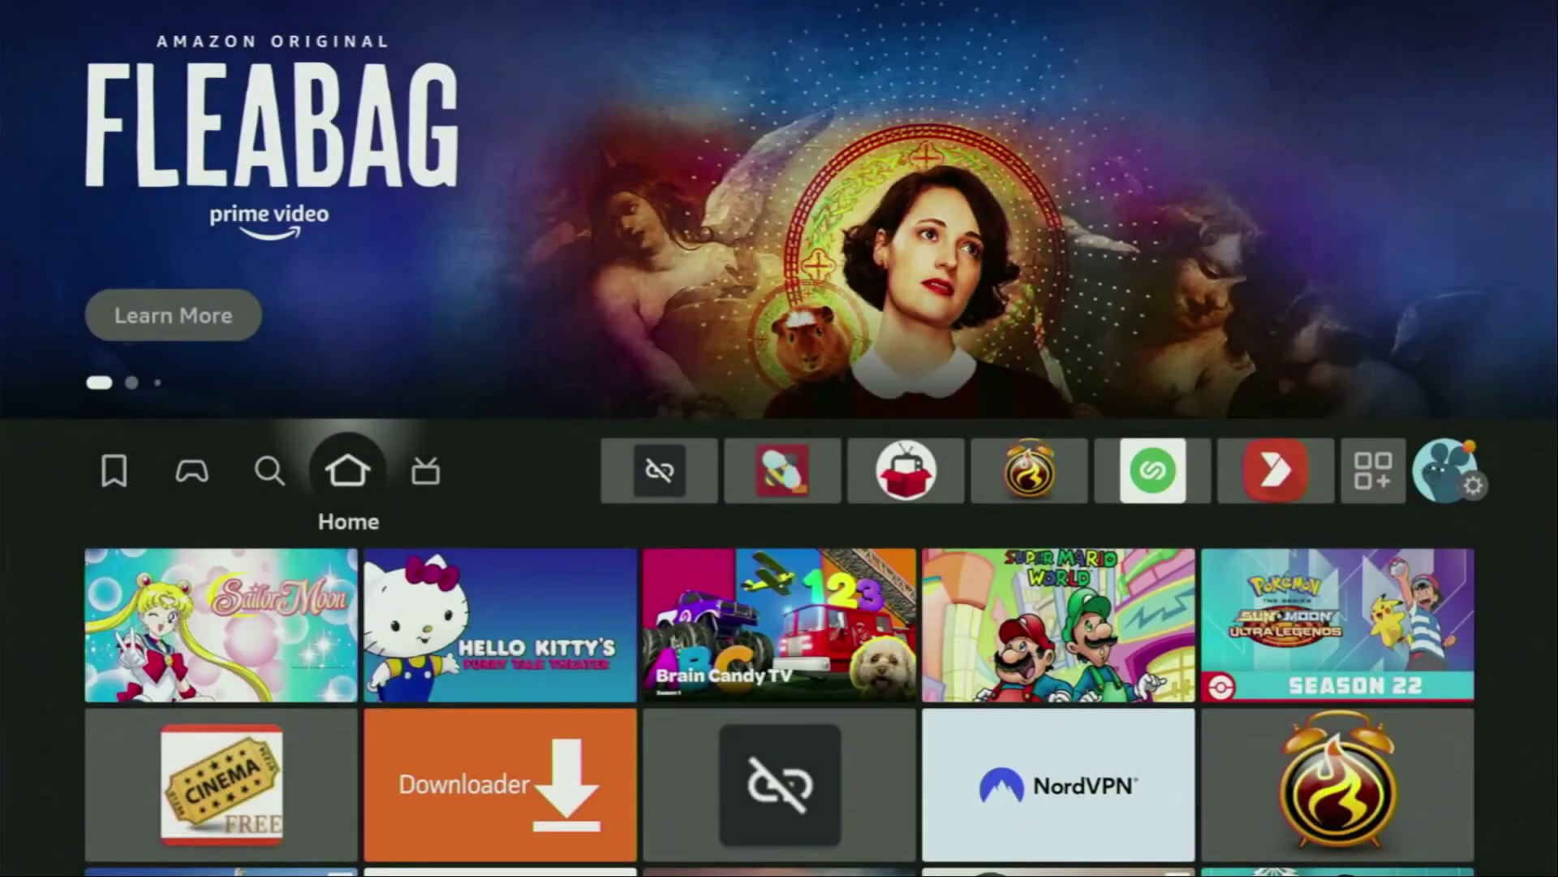
pyautogui.press('Right')
pyautogui.press('Right')
pyautogui.press('Right')
pyautogui.press('Right')
pyautogui.press('Right')
pyautogui.press('Right')
pyautogui.press('Right')
pyautogui.press('Right')
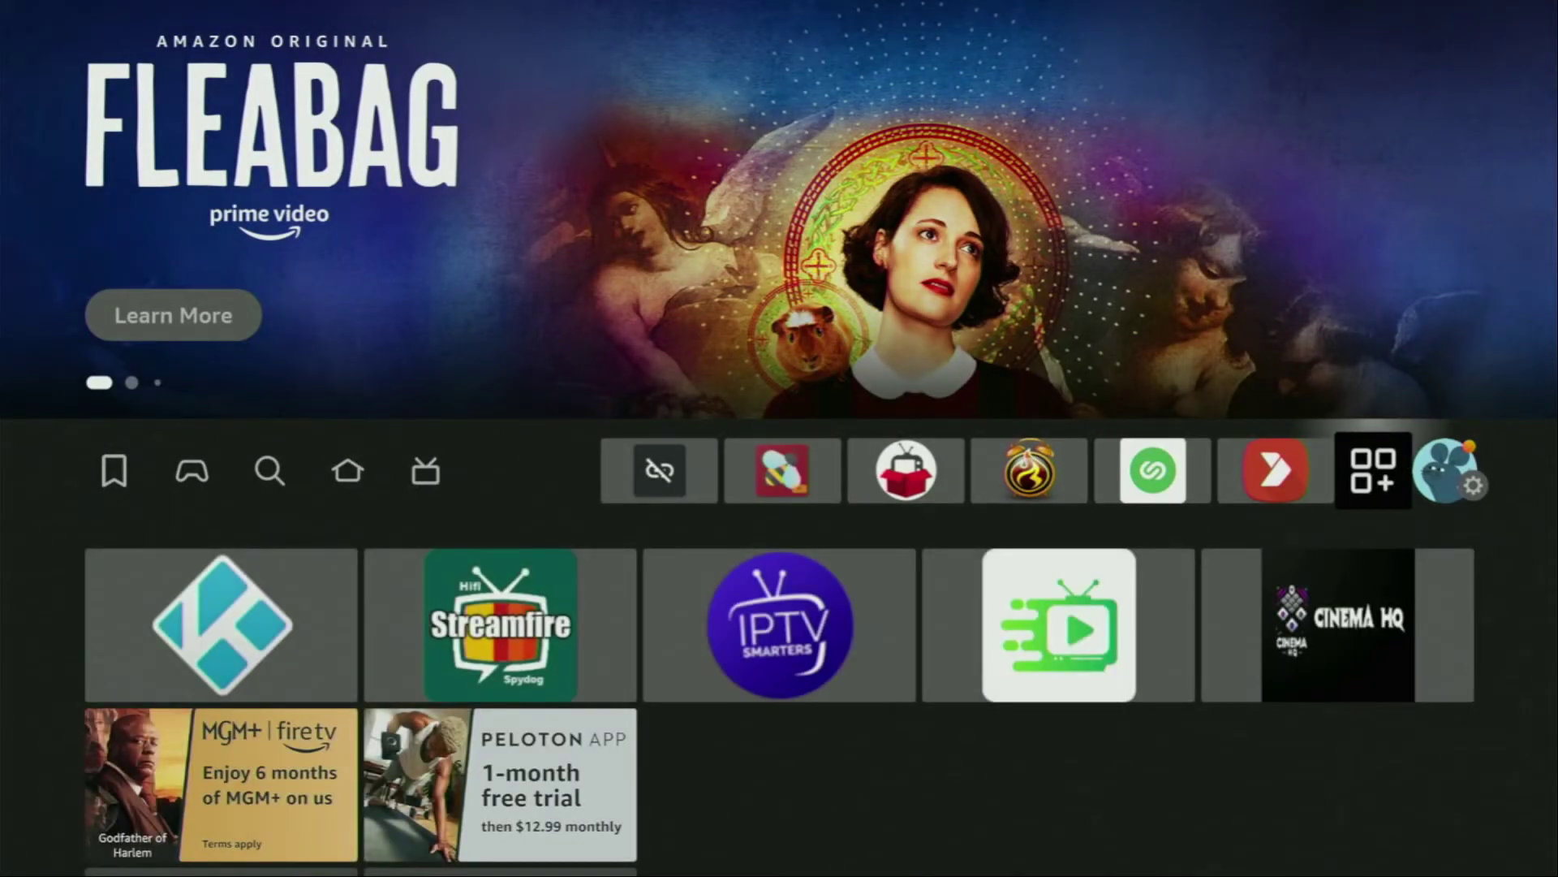
# Step: Launch NordVPN from Your Apps & Channels
pyautogui.press('Return')
pyautogui.press('Down')
pyautogui.press('Down')
pyautogui.press('Right')
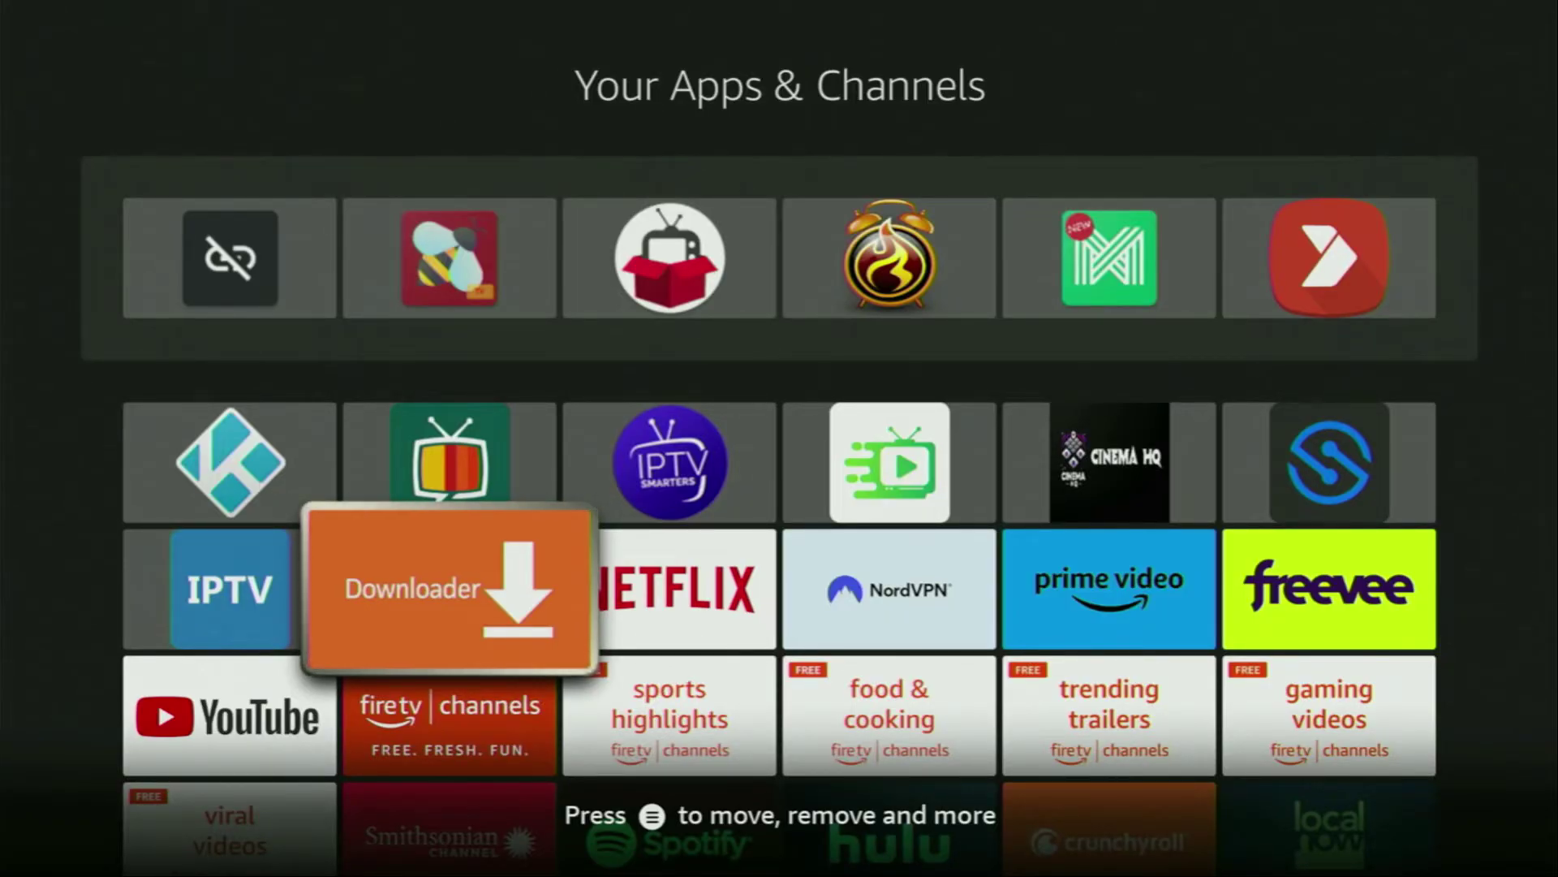
pyautogui.press('Right')
pyautogui.press('Right')
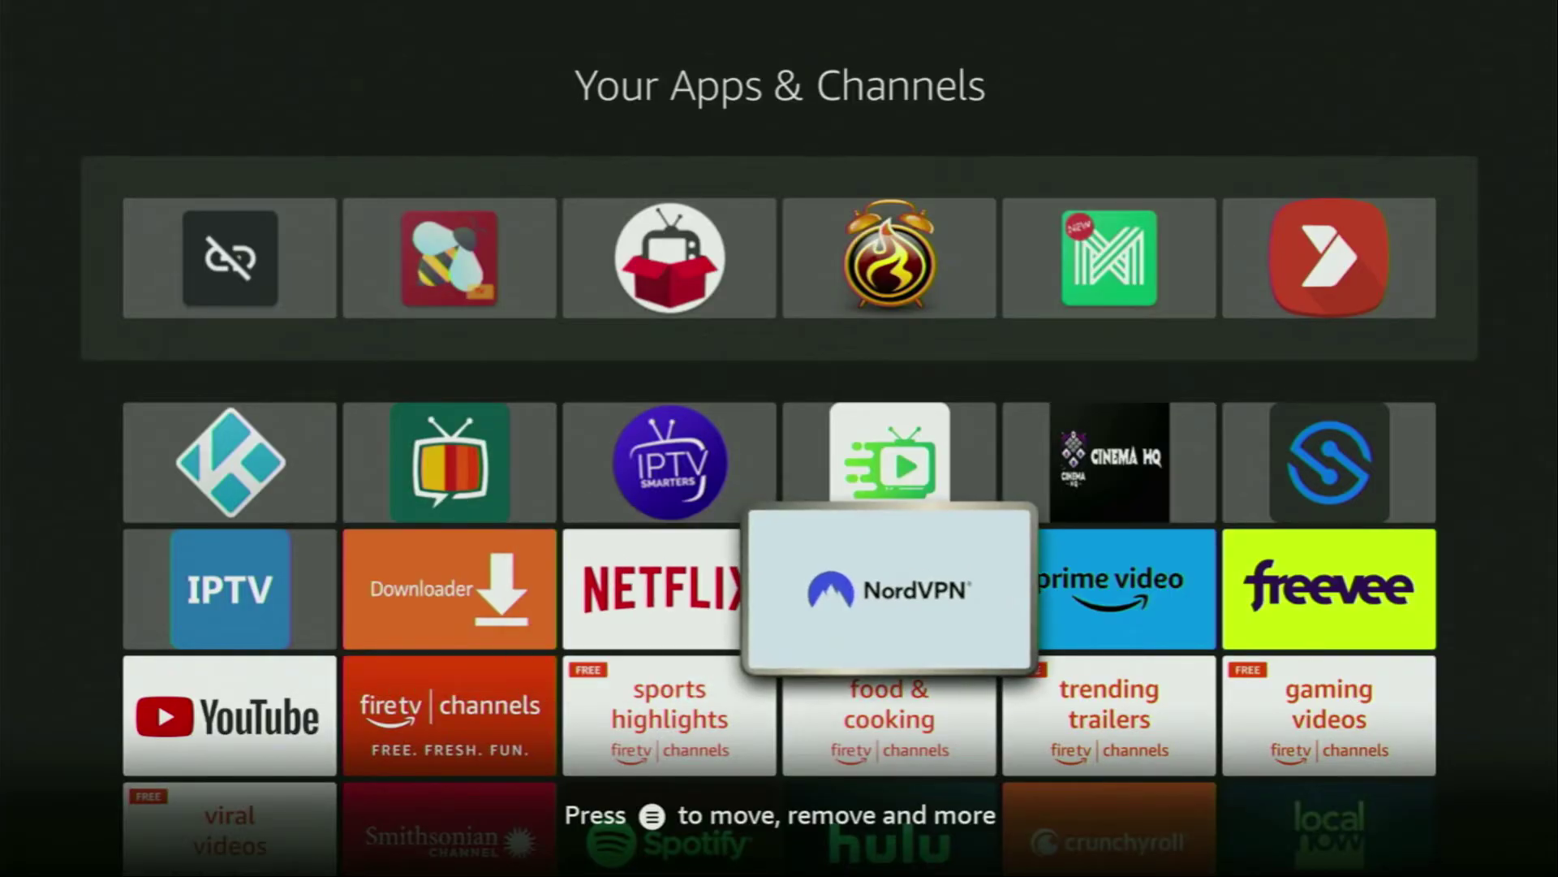
pyautogui.press('Return')
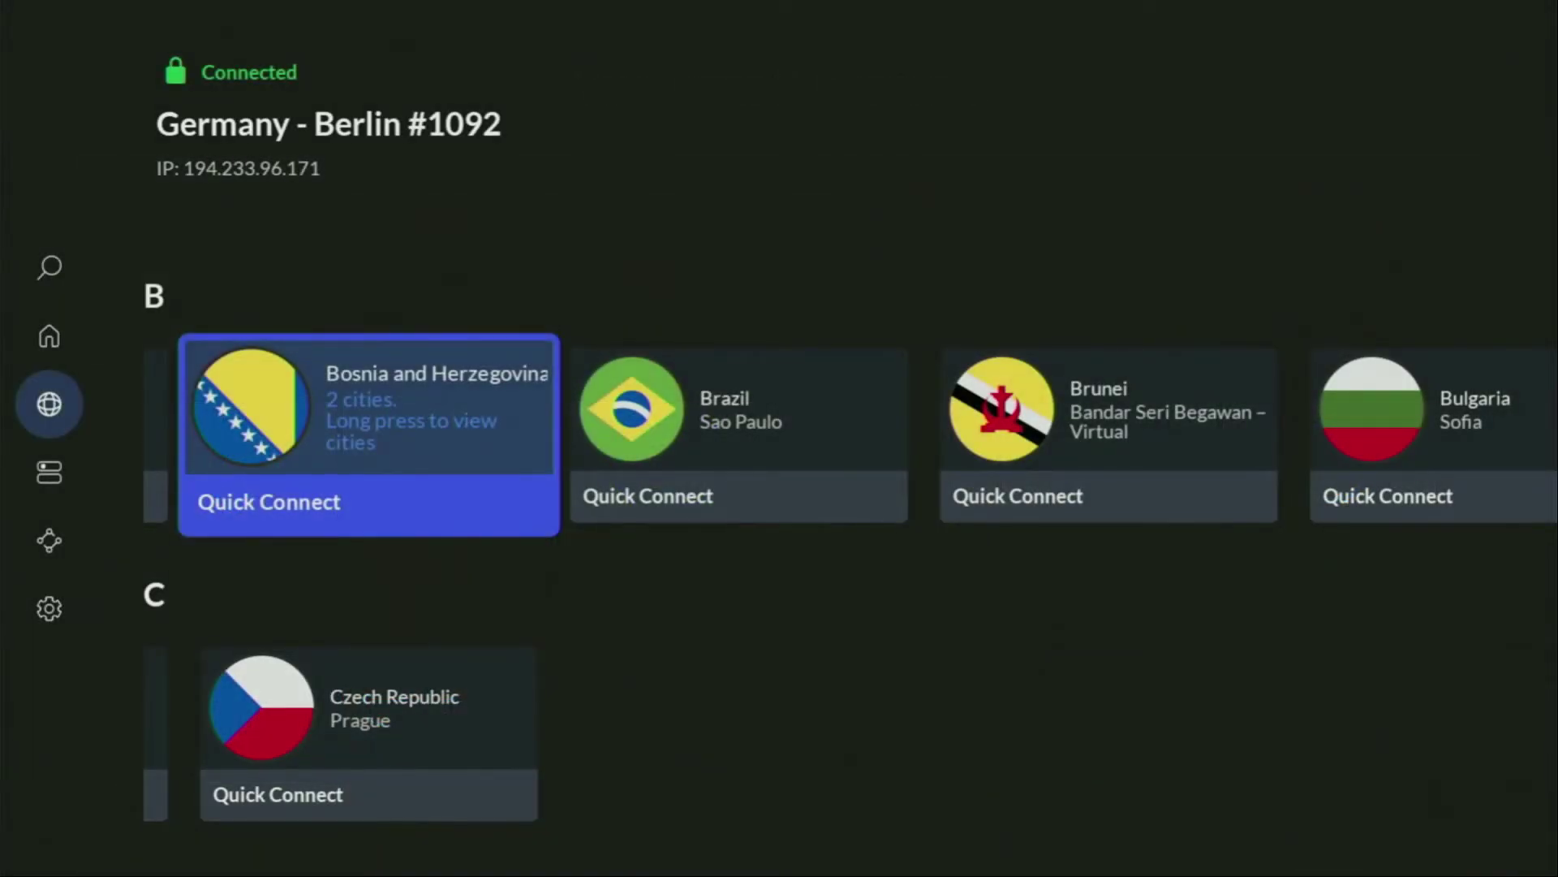
# Step: Go to NordVPN's Home section and open the Countries list
pyautogui.press('Left')
pyautogui.press('Left')
pyautogui.press('Left')
pyautogui.press('Left')
pyautogui.press('Left')
pyautogui.press('Left')
pyautogui.press('Up')
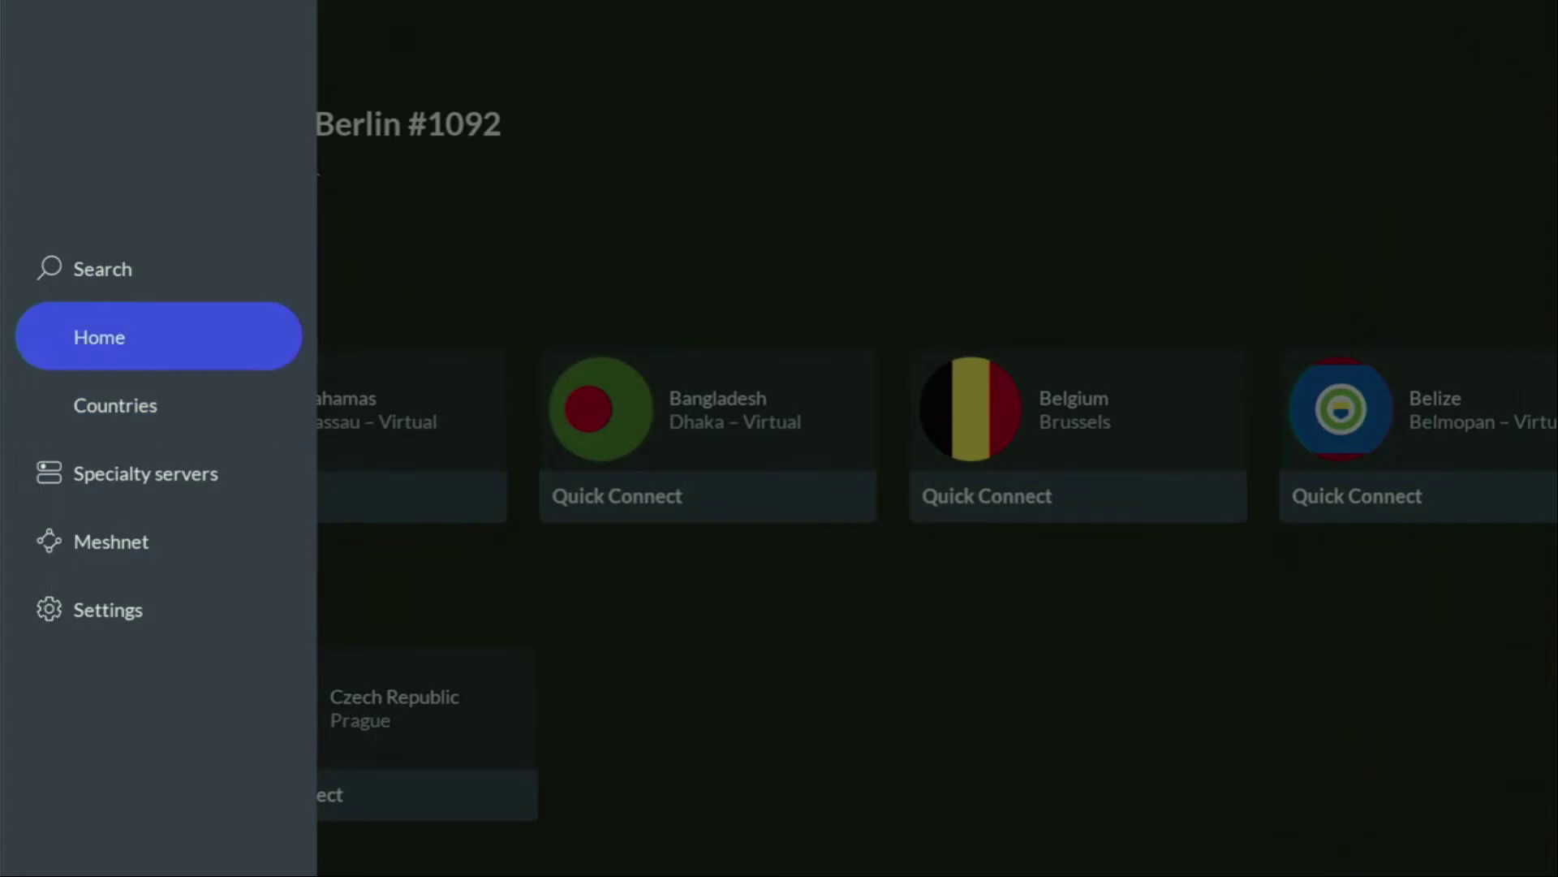
pyautogui.press('Return')
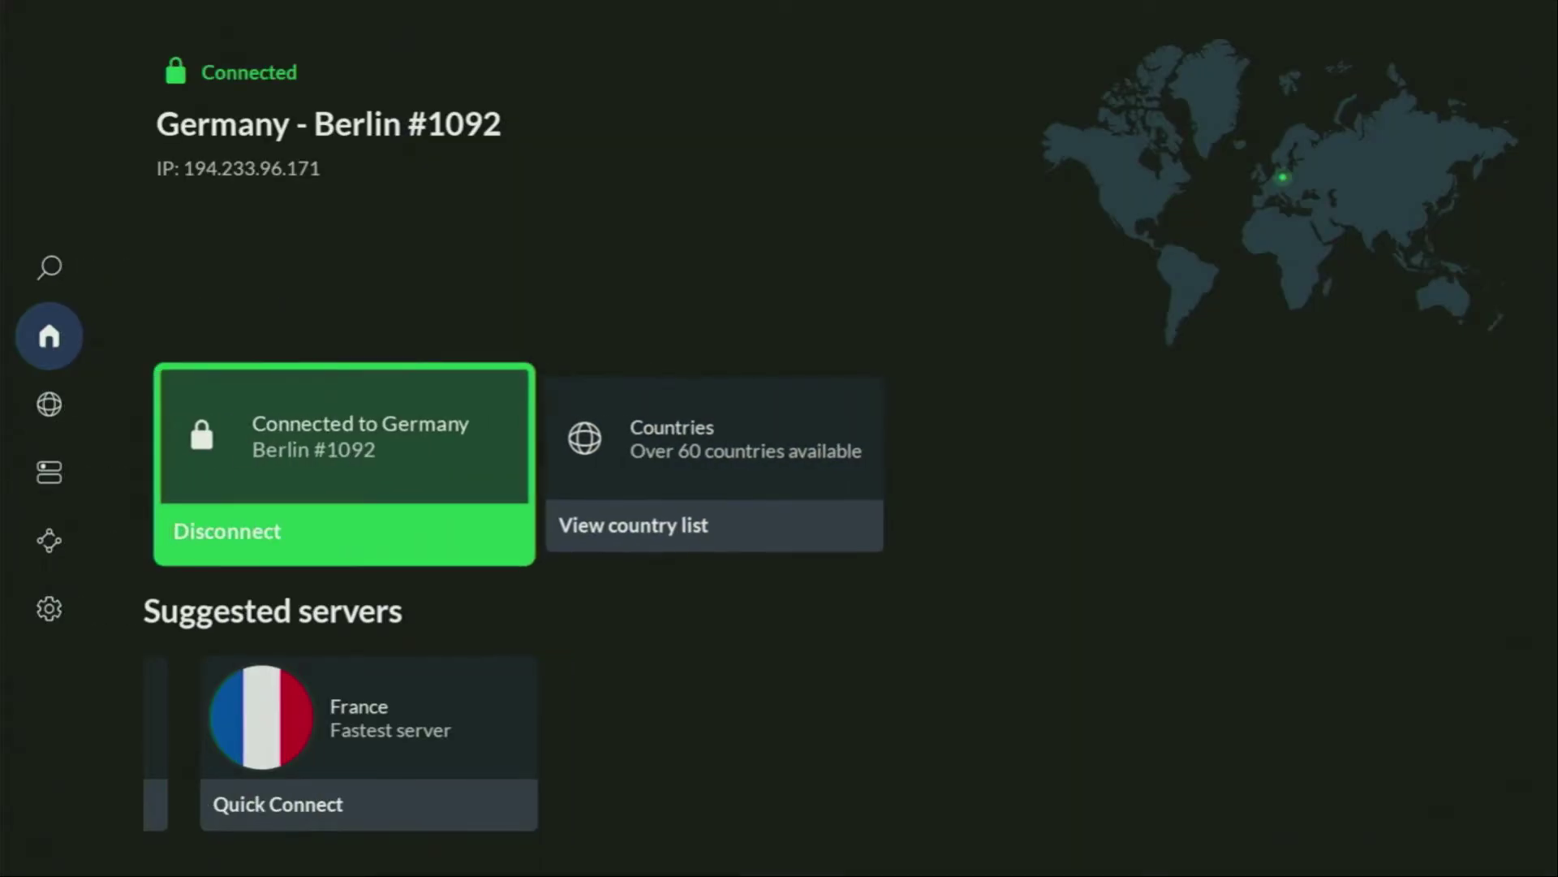
pyautogui.press('Right')
pyautogui.press('Return')
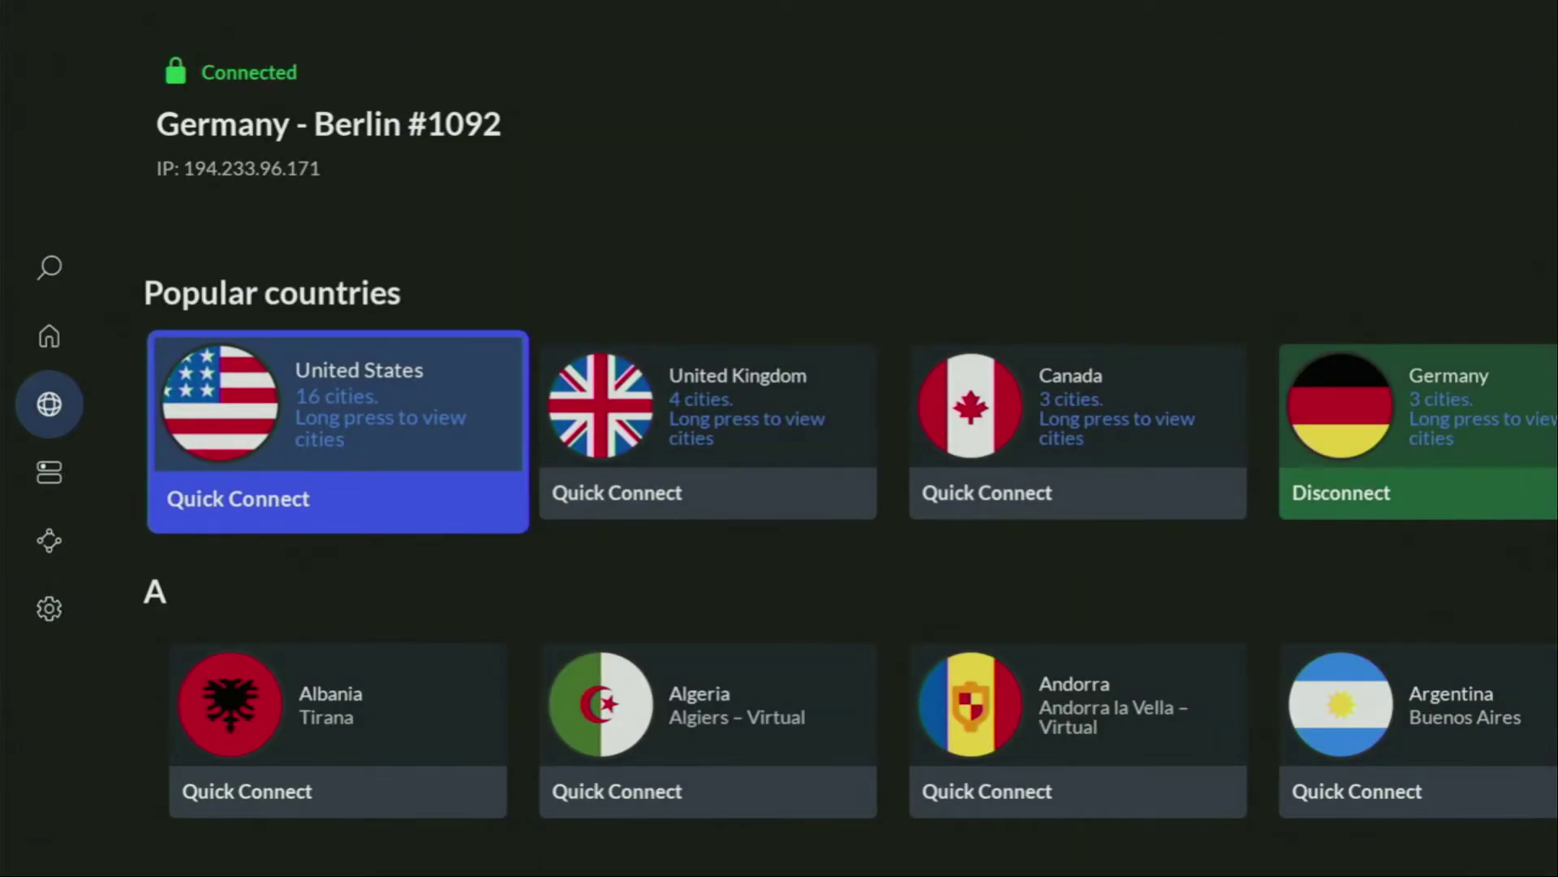
# Step: Move through the A–C countries to Denmark and Quick Connect to it
pyautogui.press('Right')
pyautogui.press('Right')
pyautogui.press('Right')
pyautogui.press('Right')
pyautogui.press('Down')
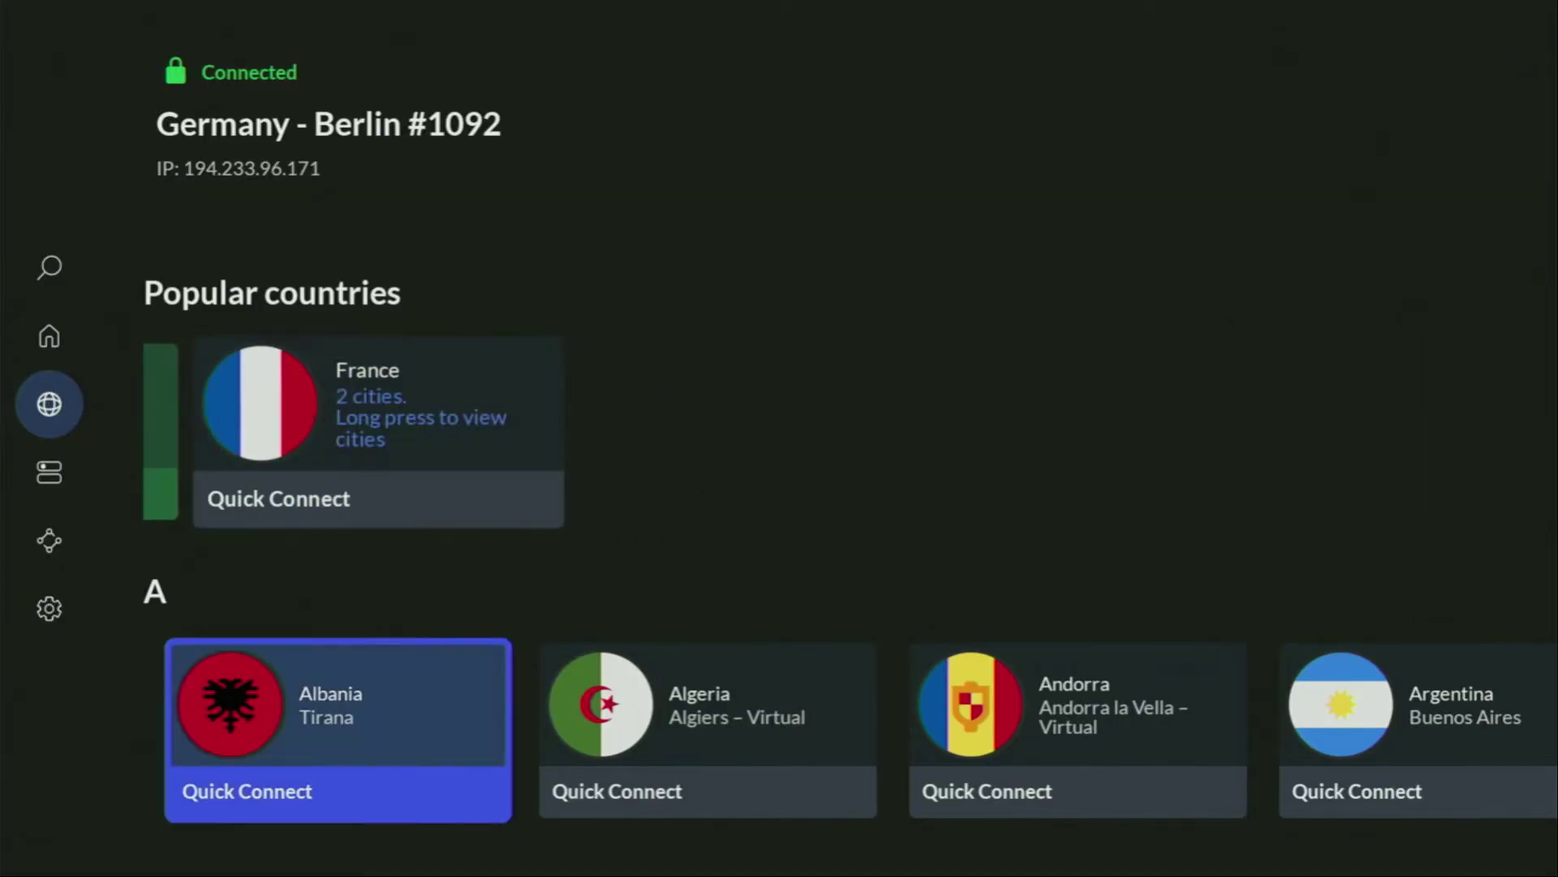
pyautogui.press('Right')
pyautogui.press('Right')
pyautogui.press('Right')
pyautogui.press('Right')
pyautogui.press('Right')
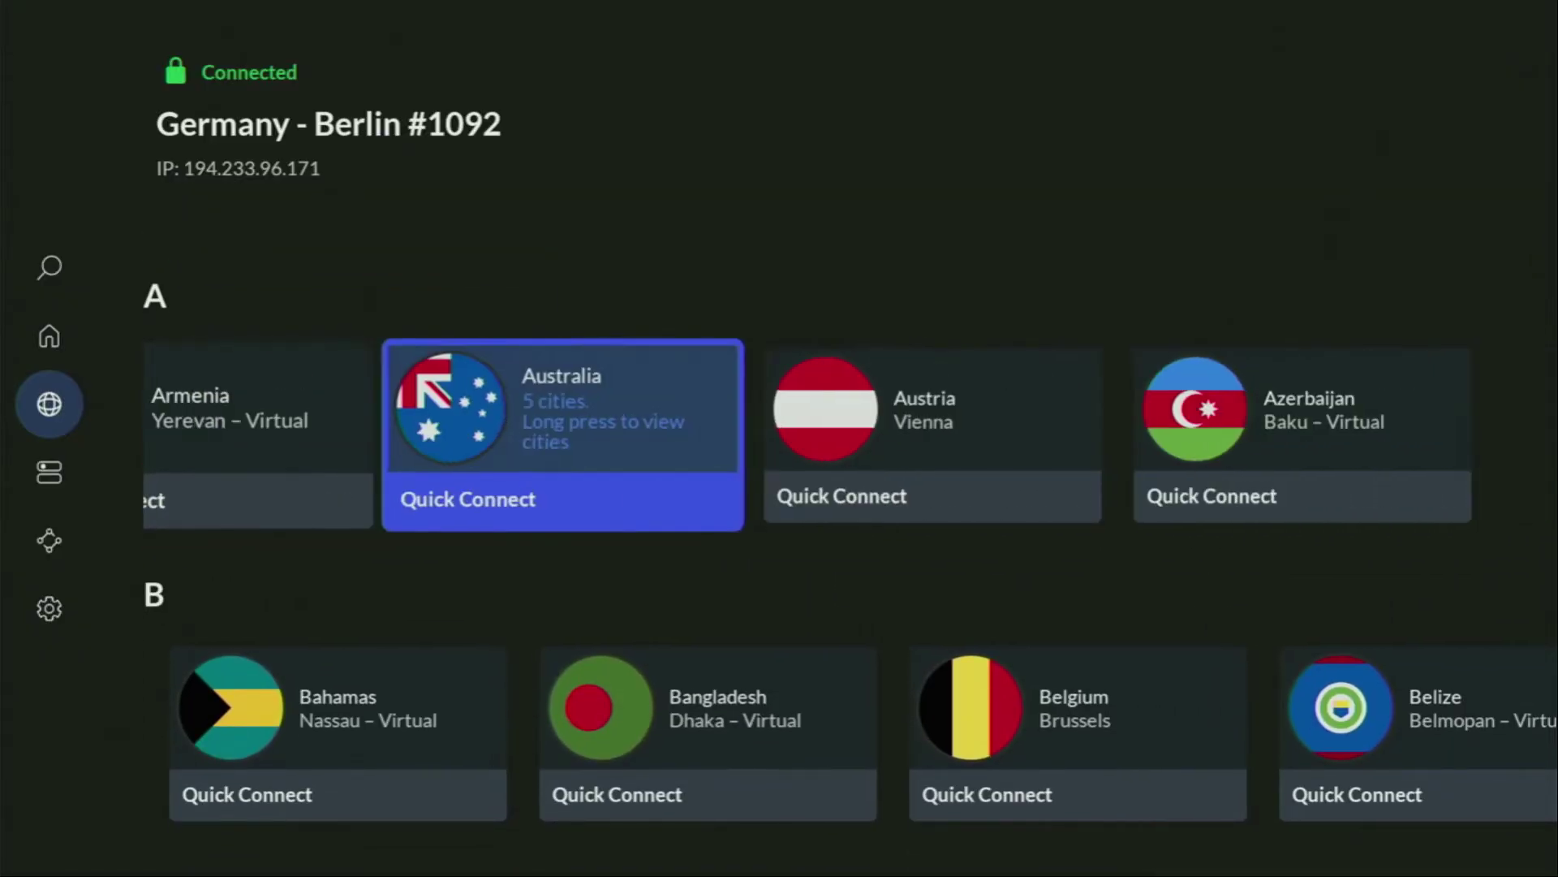
pyautogui.press('Right')
pyautogui.press('Down')
pyautogui.press('Right')
pyautogui.press('Right')
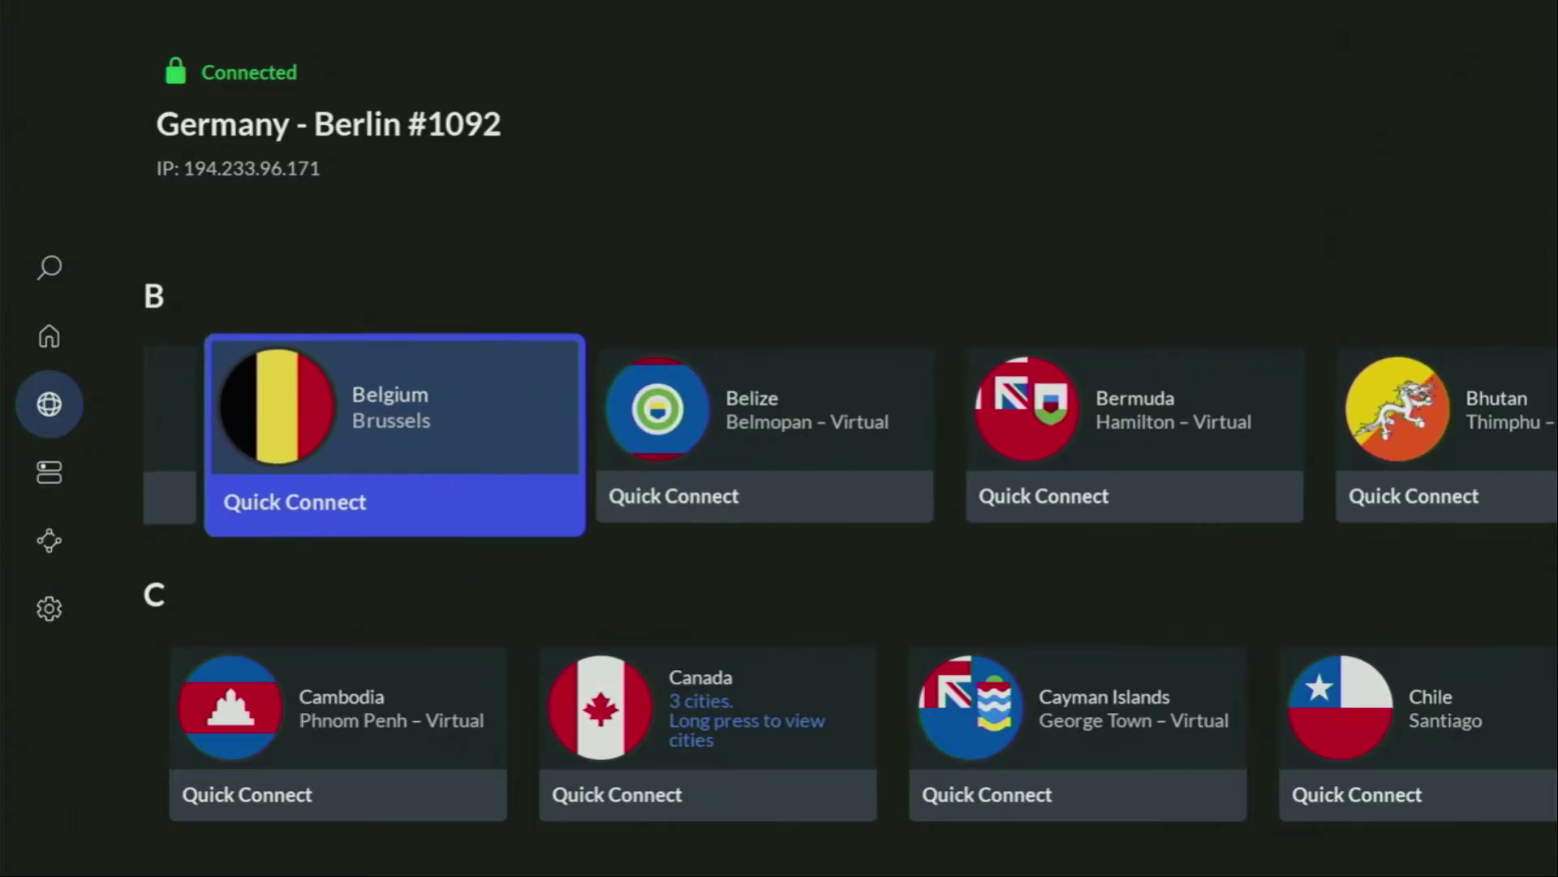
pyautogui.press('Right')
pyautogui.press('Right')
pyautogui.press('Right')
pyautogui.press('Right')
pyautogui.press('Right')
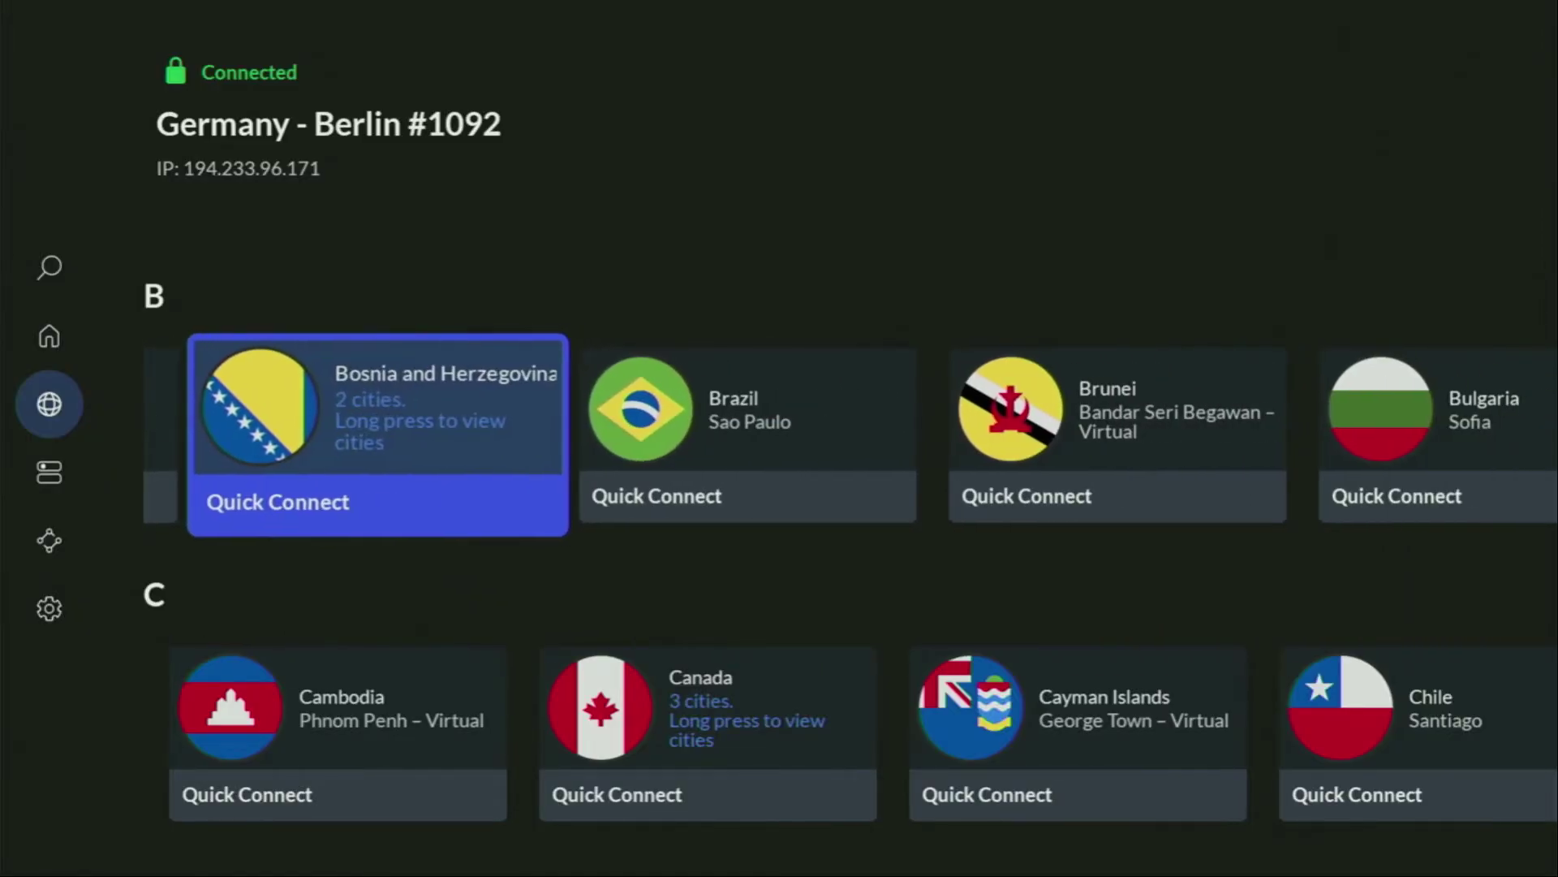
pyautogui.press('Right')
pyautogui.press('Right')
pyautogui.press('Down')
pyautogui.press('Right')
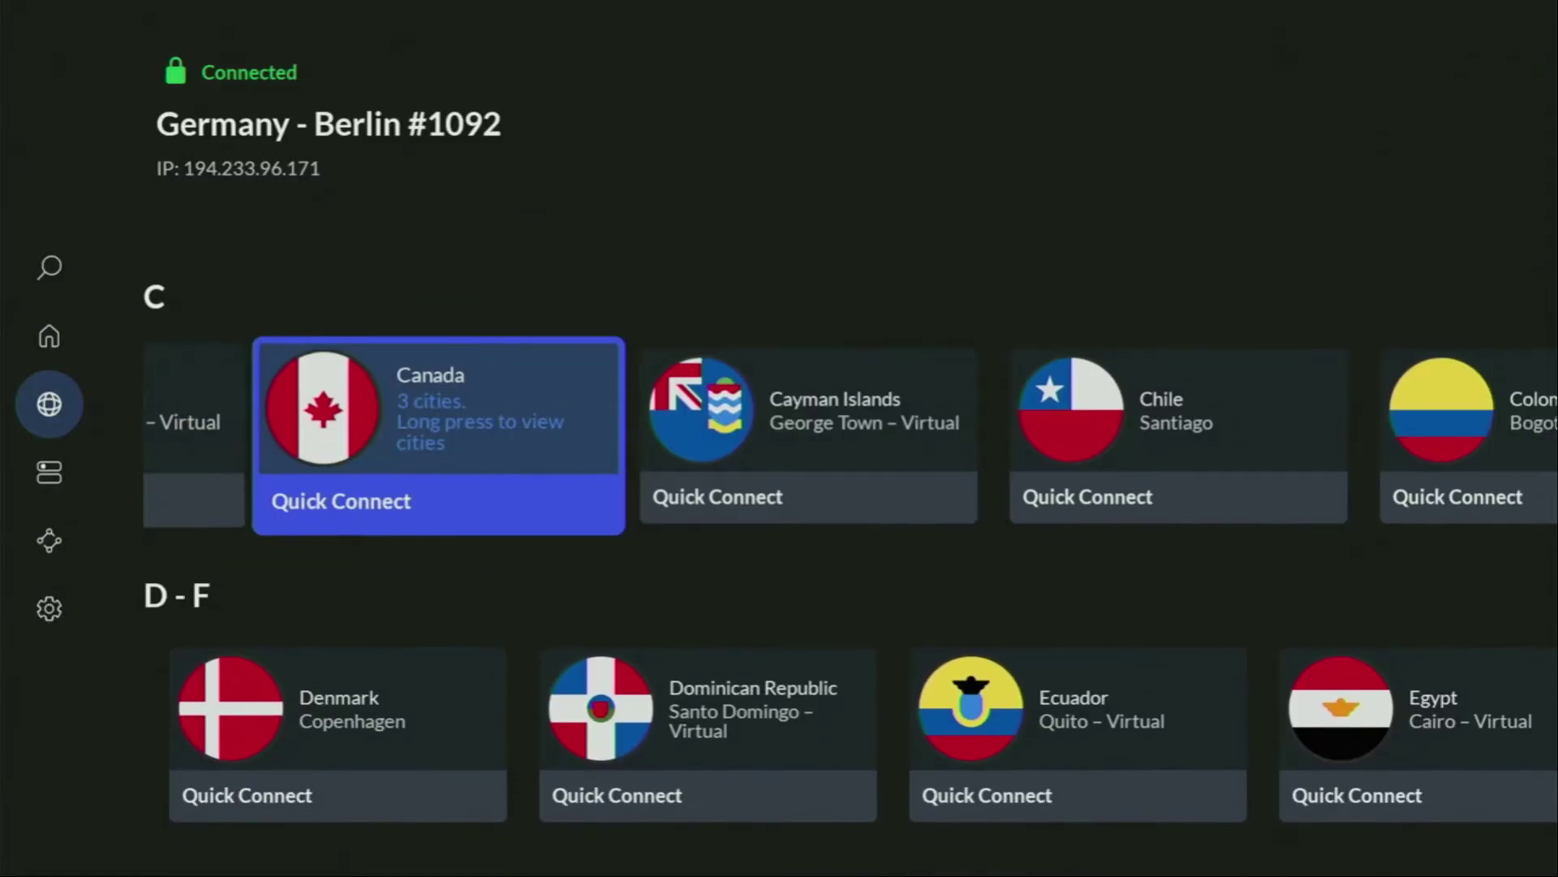
pyautogui.press('Right')
pyautogui.press('Right')
pyautogui.press('Right')
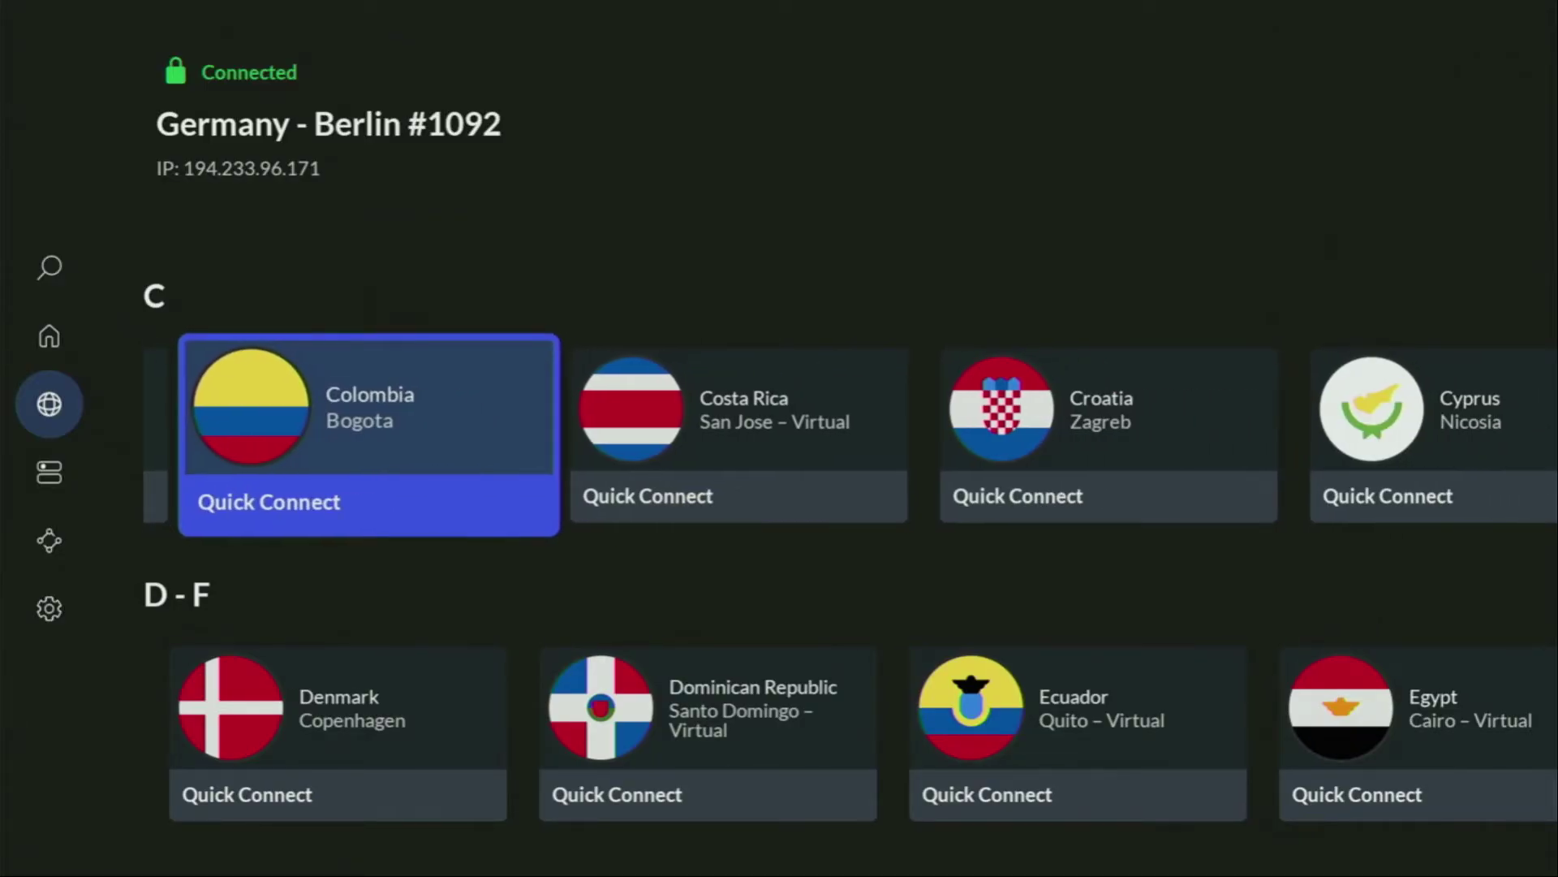
pyautogui.press('Right')
pyautogui.press('Right')
pyautogui.press('Right')
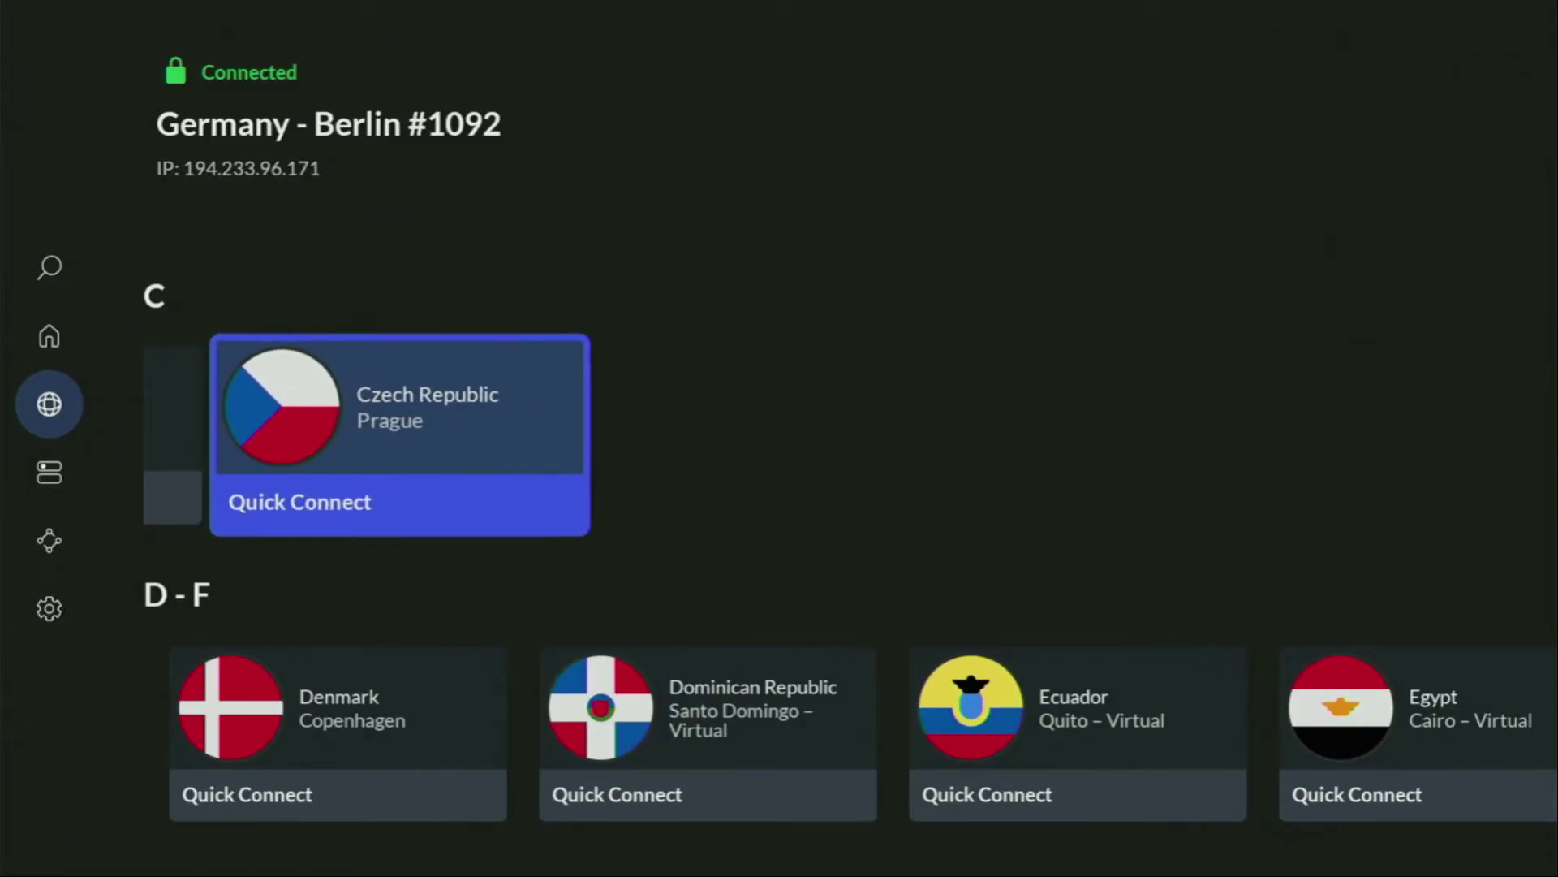
pyautogui.press('Down')
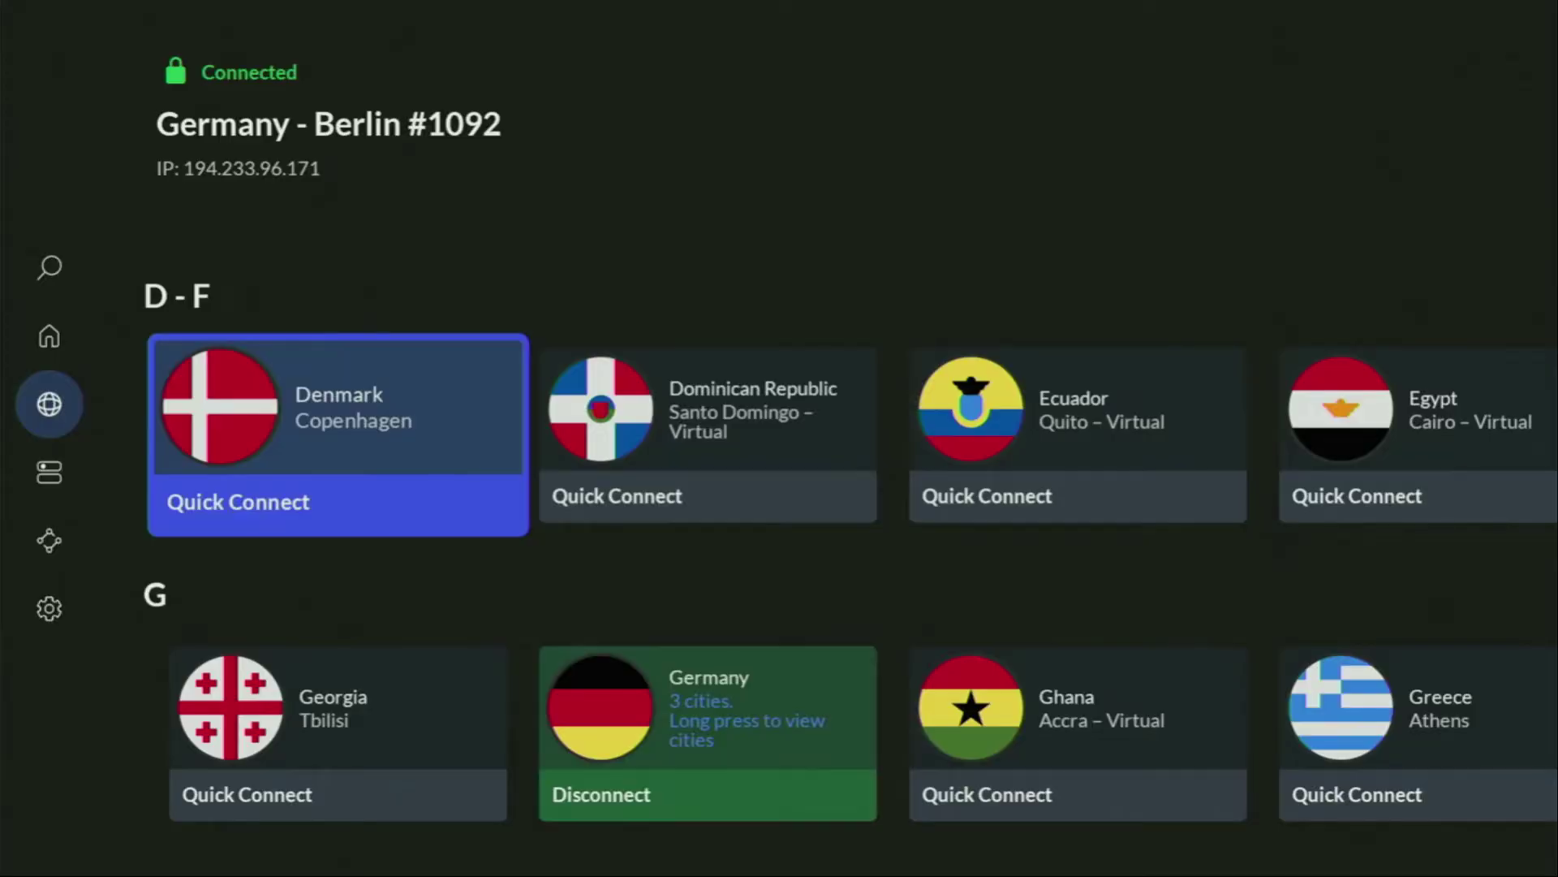
pyautogui.press('Return')
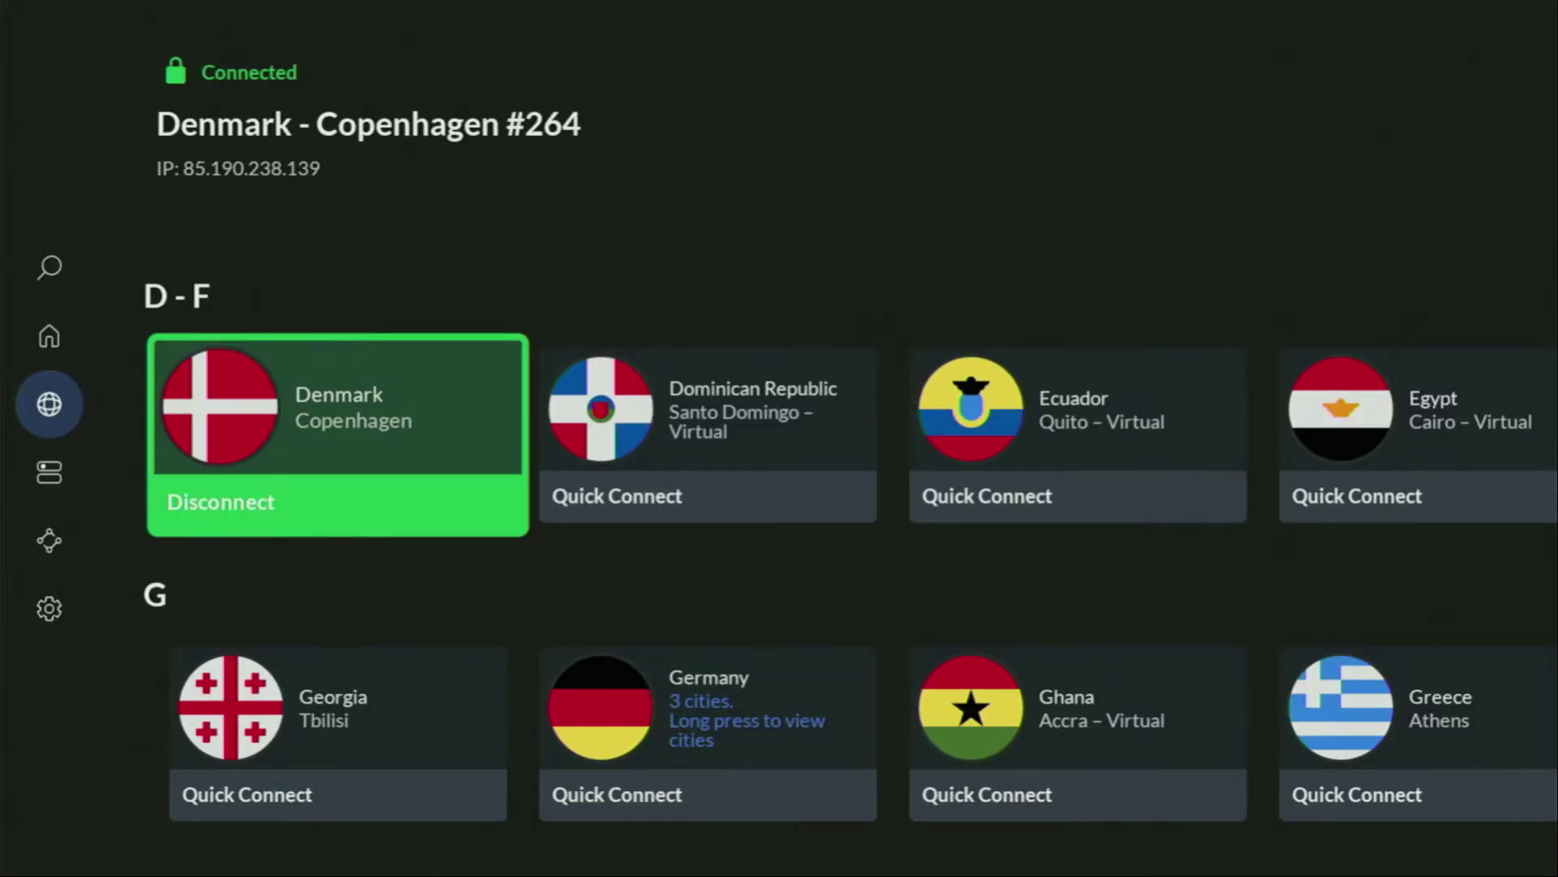
# Step: Browse onward through the country rows from D–F down to the L countries
pyautogui.press('Right')
pyautogui.press('Right')
pyautogui.press('Right')
pyautogui.press('Right')
pyautogui.press('Right')
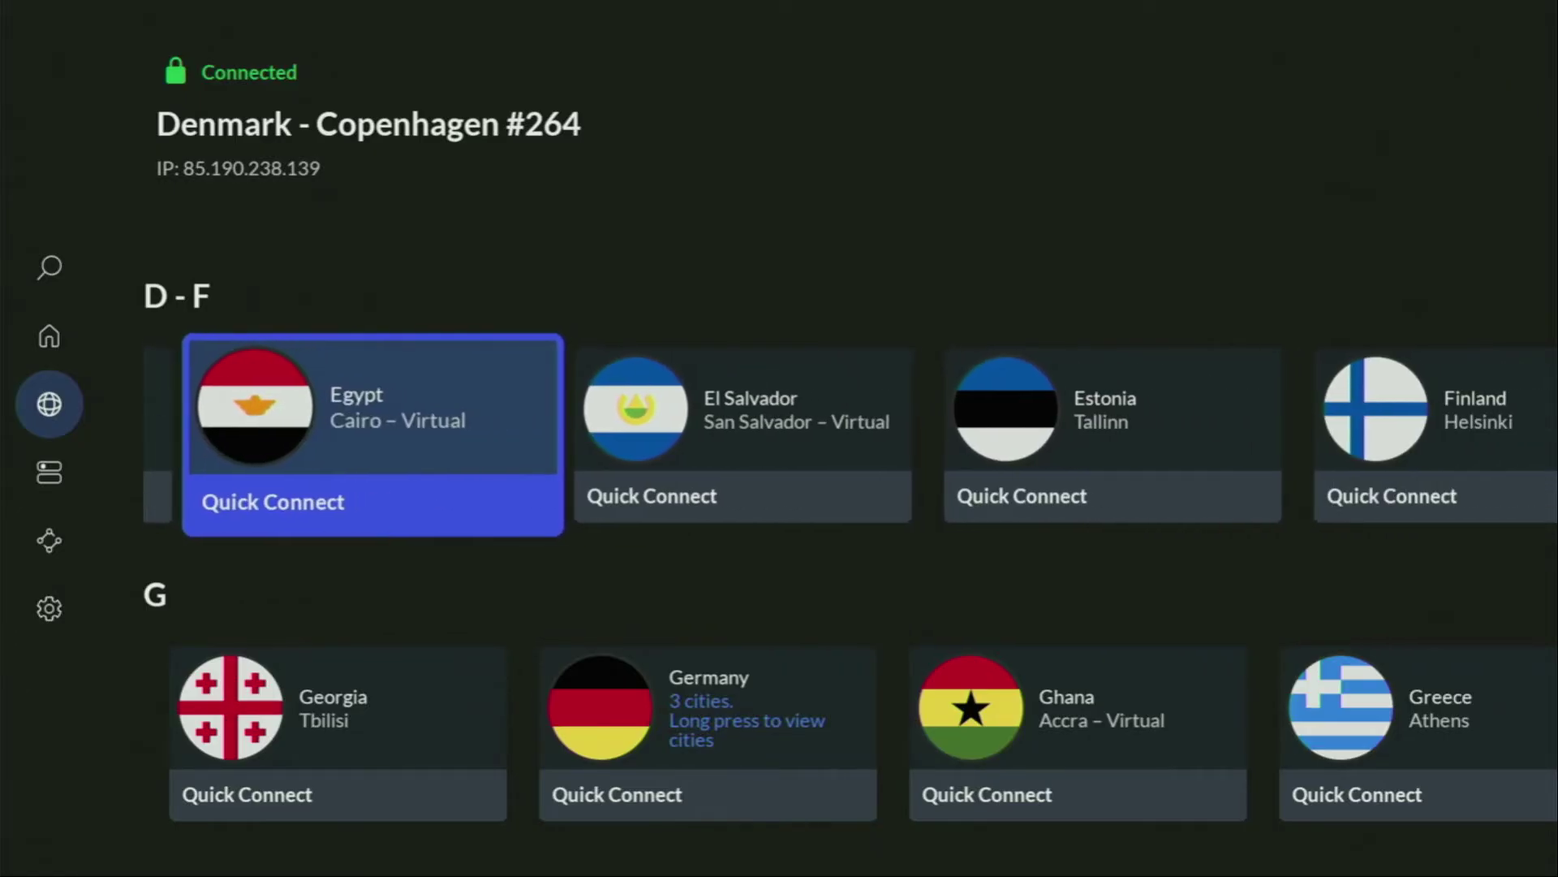
pyautogui.press('Right')
pyautogui.press('Right')
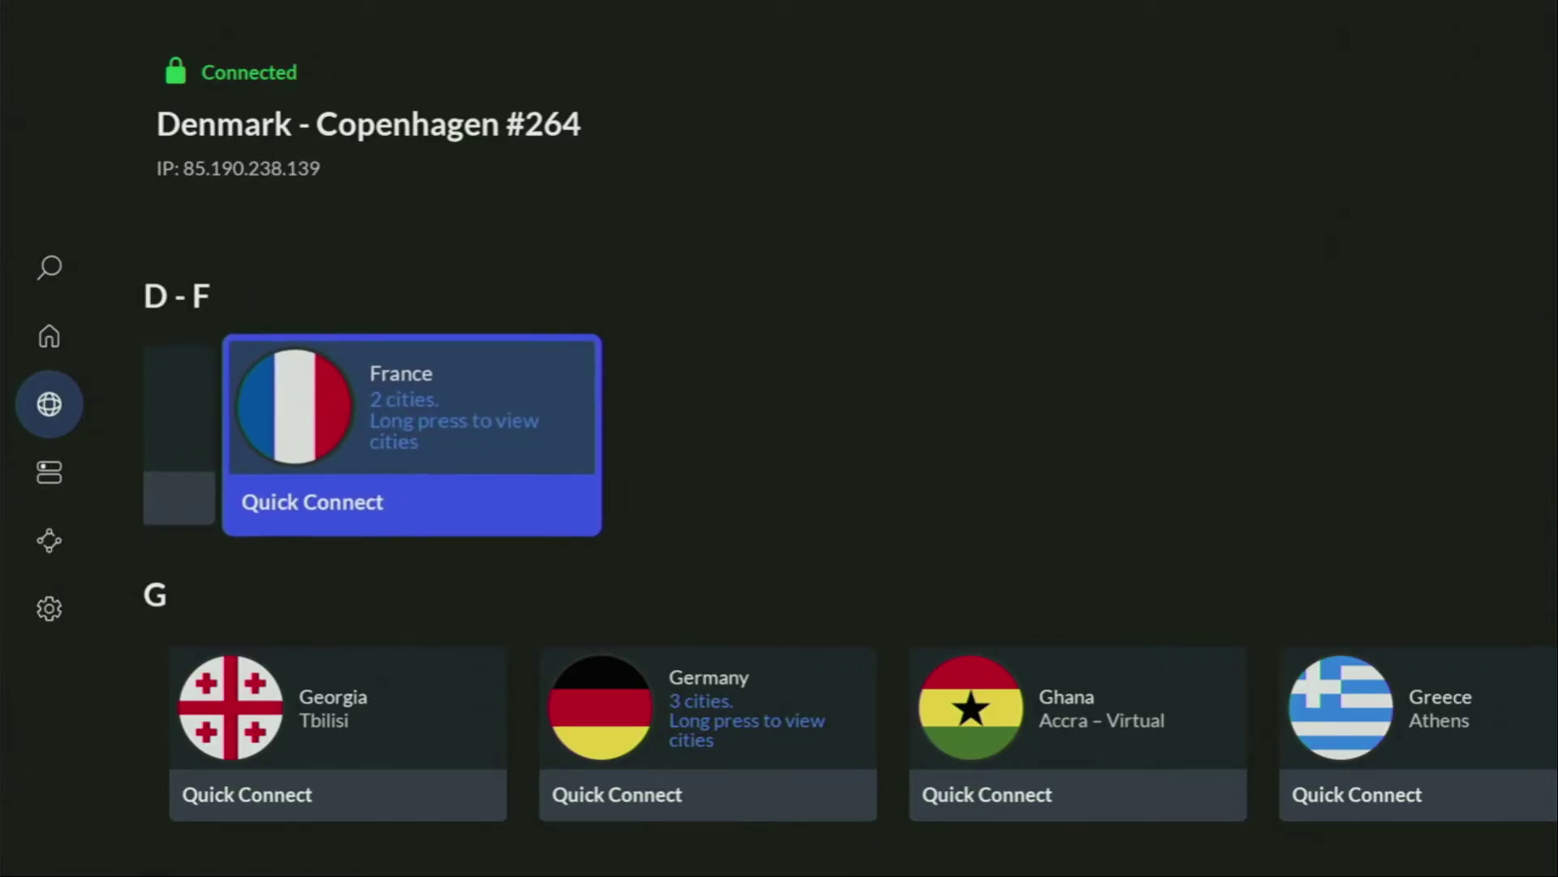
pyautogui.press('Down')
pyautogui.press('Right')
pyautogui.press('Right')
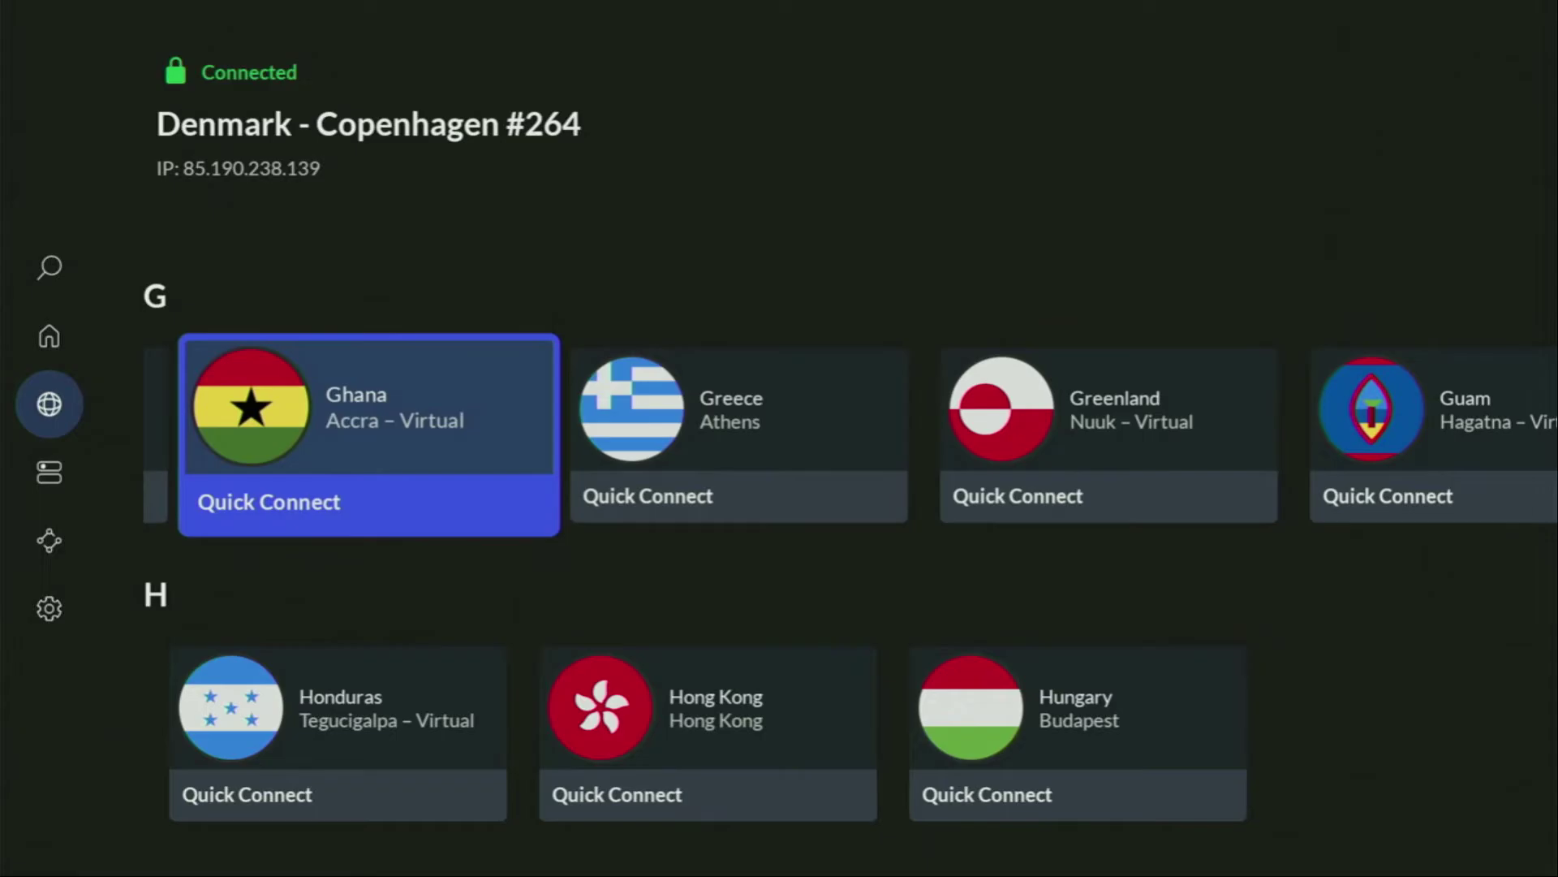
pyautogui.press('Right')
pyautogui.press('Right')
pyautogui.press('Right')
pyautogui.press('Right')
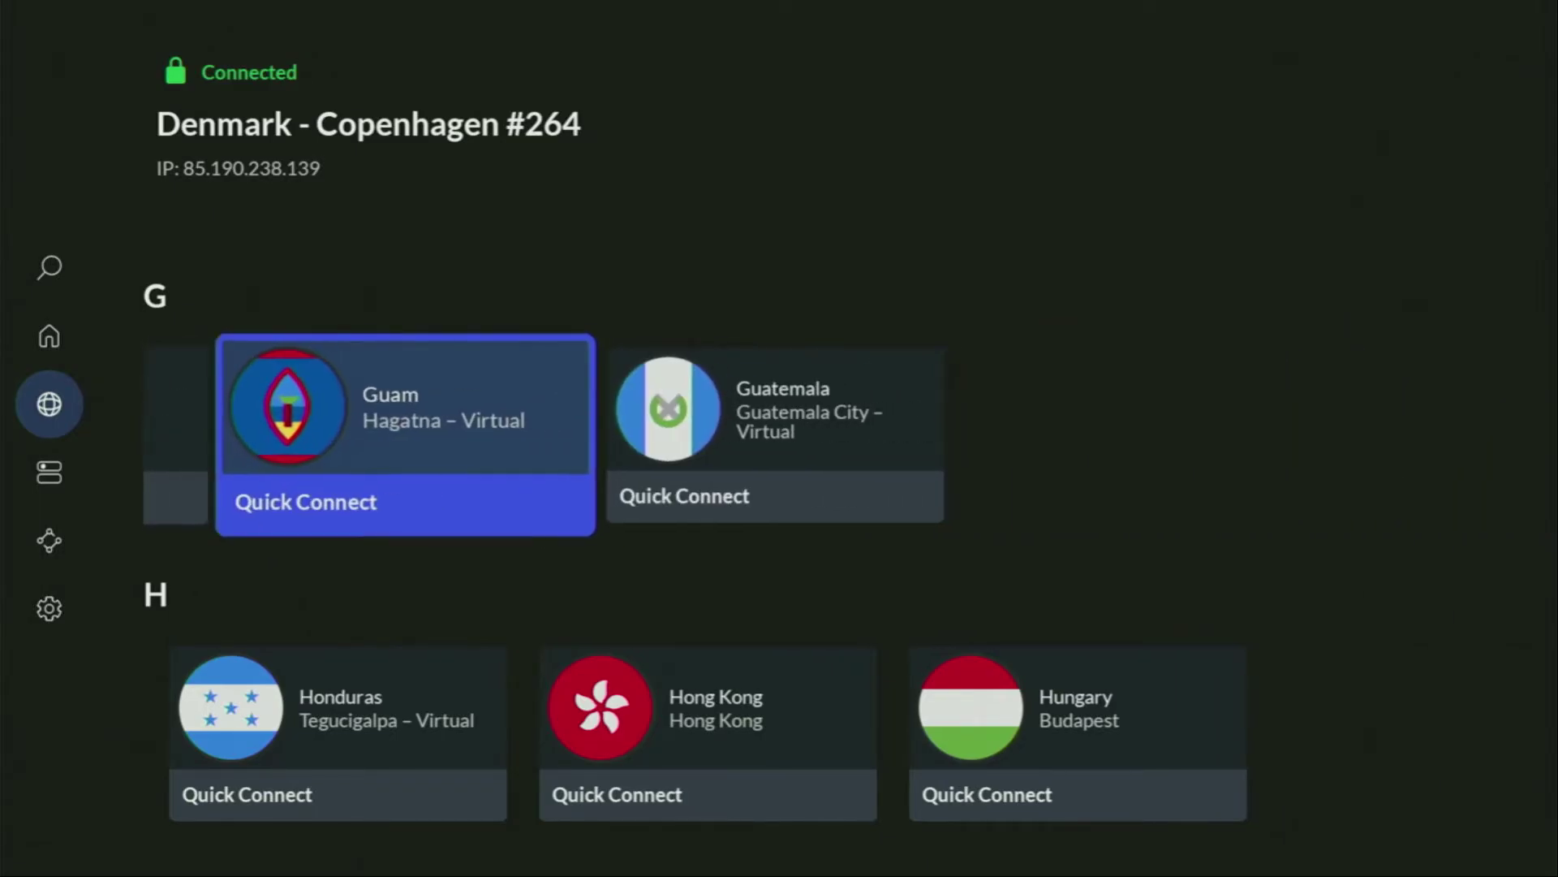
pyautogui.press('Down')
pyautogui.press('Right')
pyautogui.press('Right')
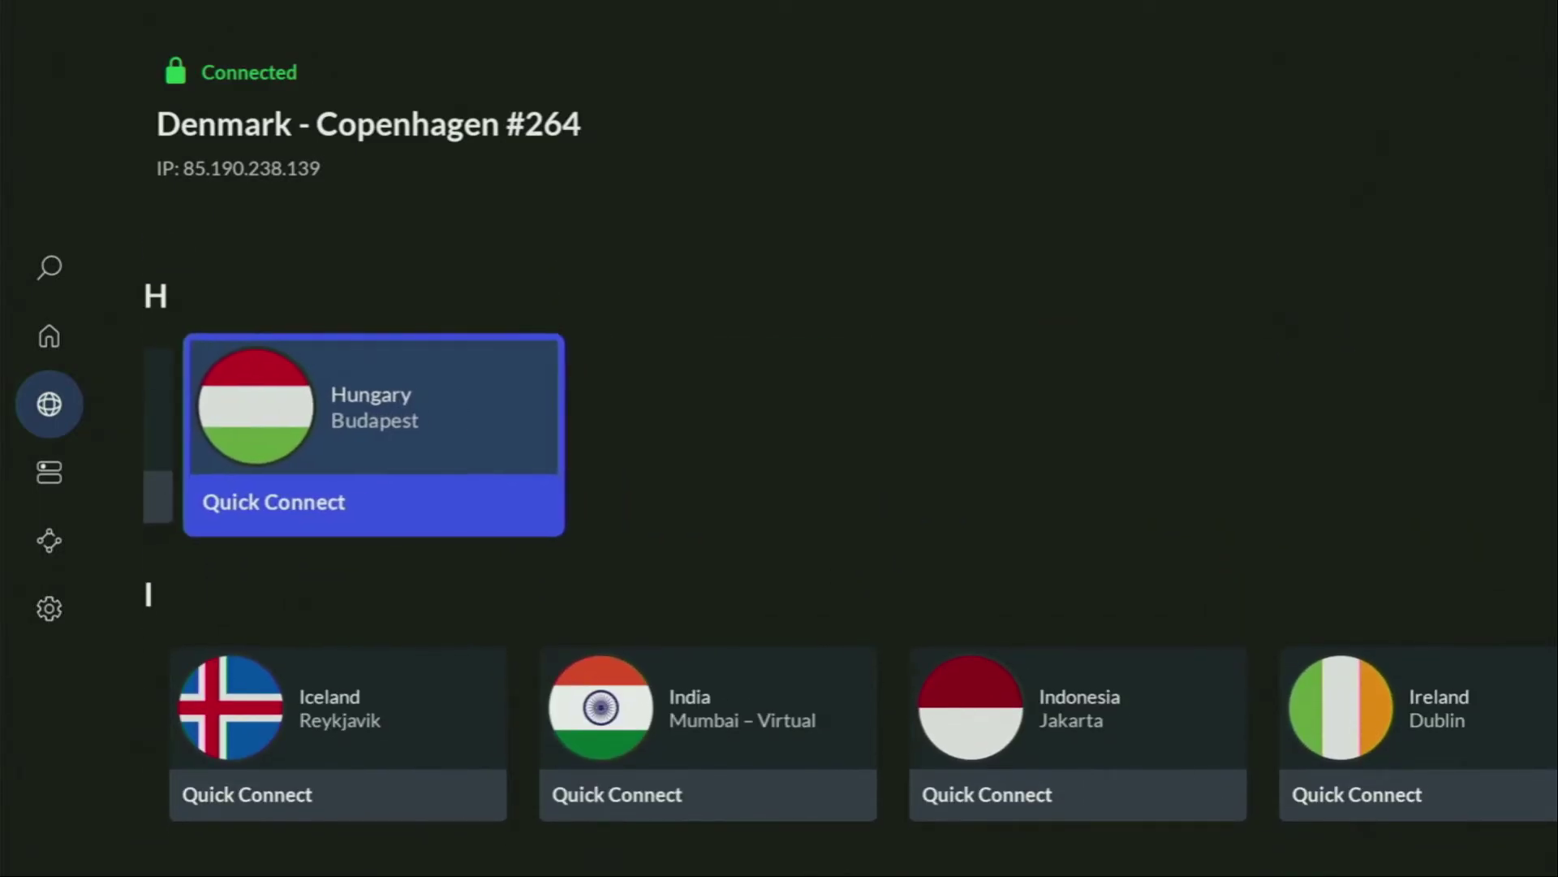
pyautogui.press('Down')
pyautogui.press('Right')
pyautogui.press('Right')
pyautogui.press('Right')
pyautogui.press('Right')
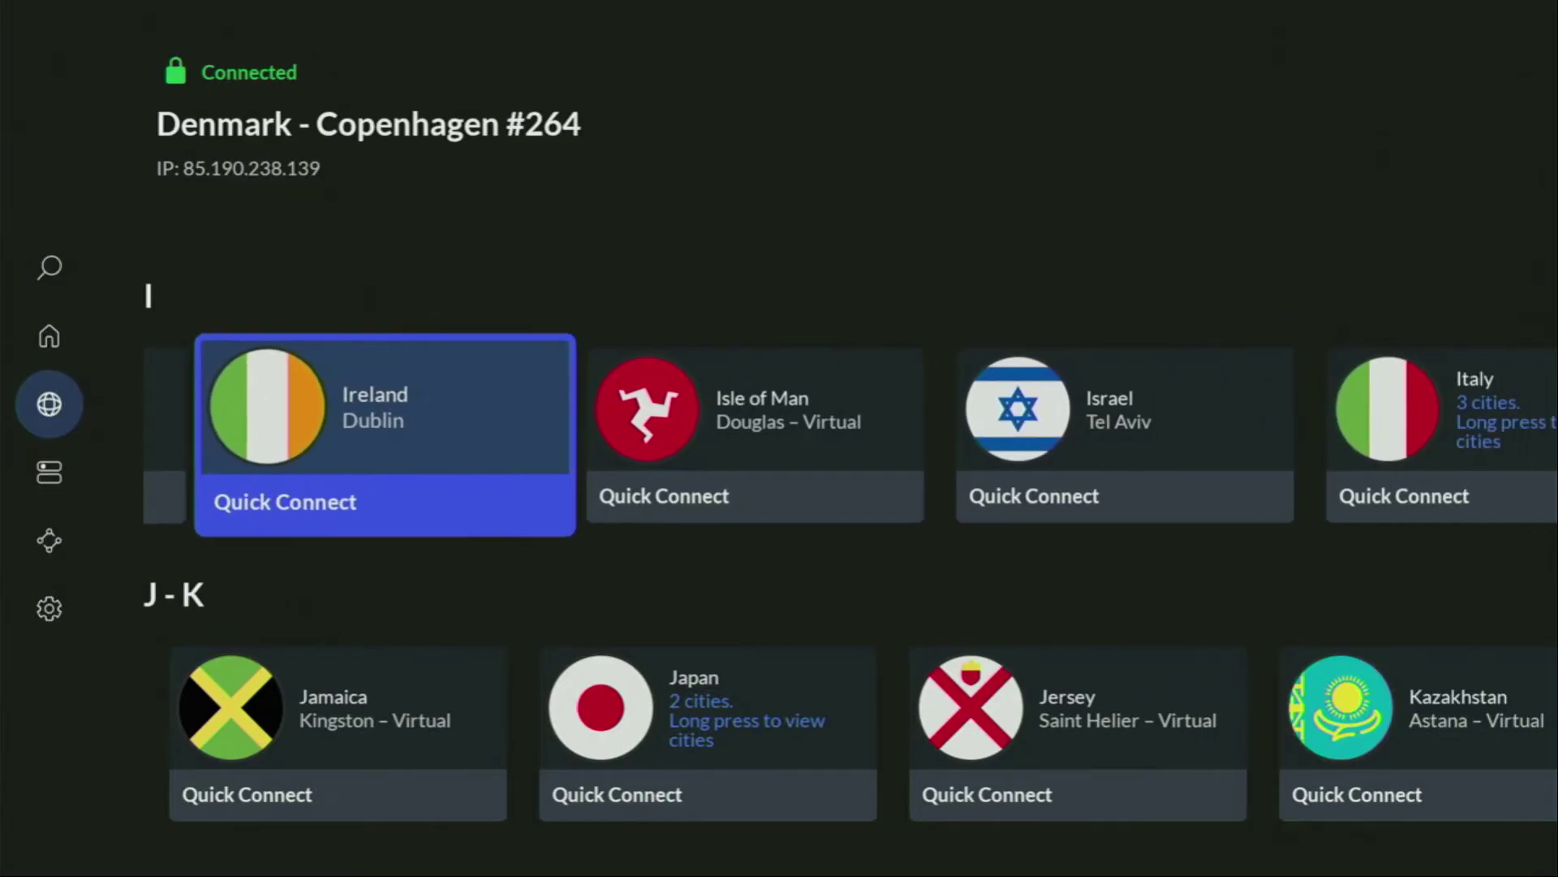
pyautogui.press('Right')
pyautogui.press('Down')
pyautogui.press('Right')
pyautogui.press('Right')
pyautogui.press('Right')
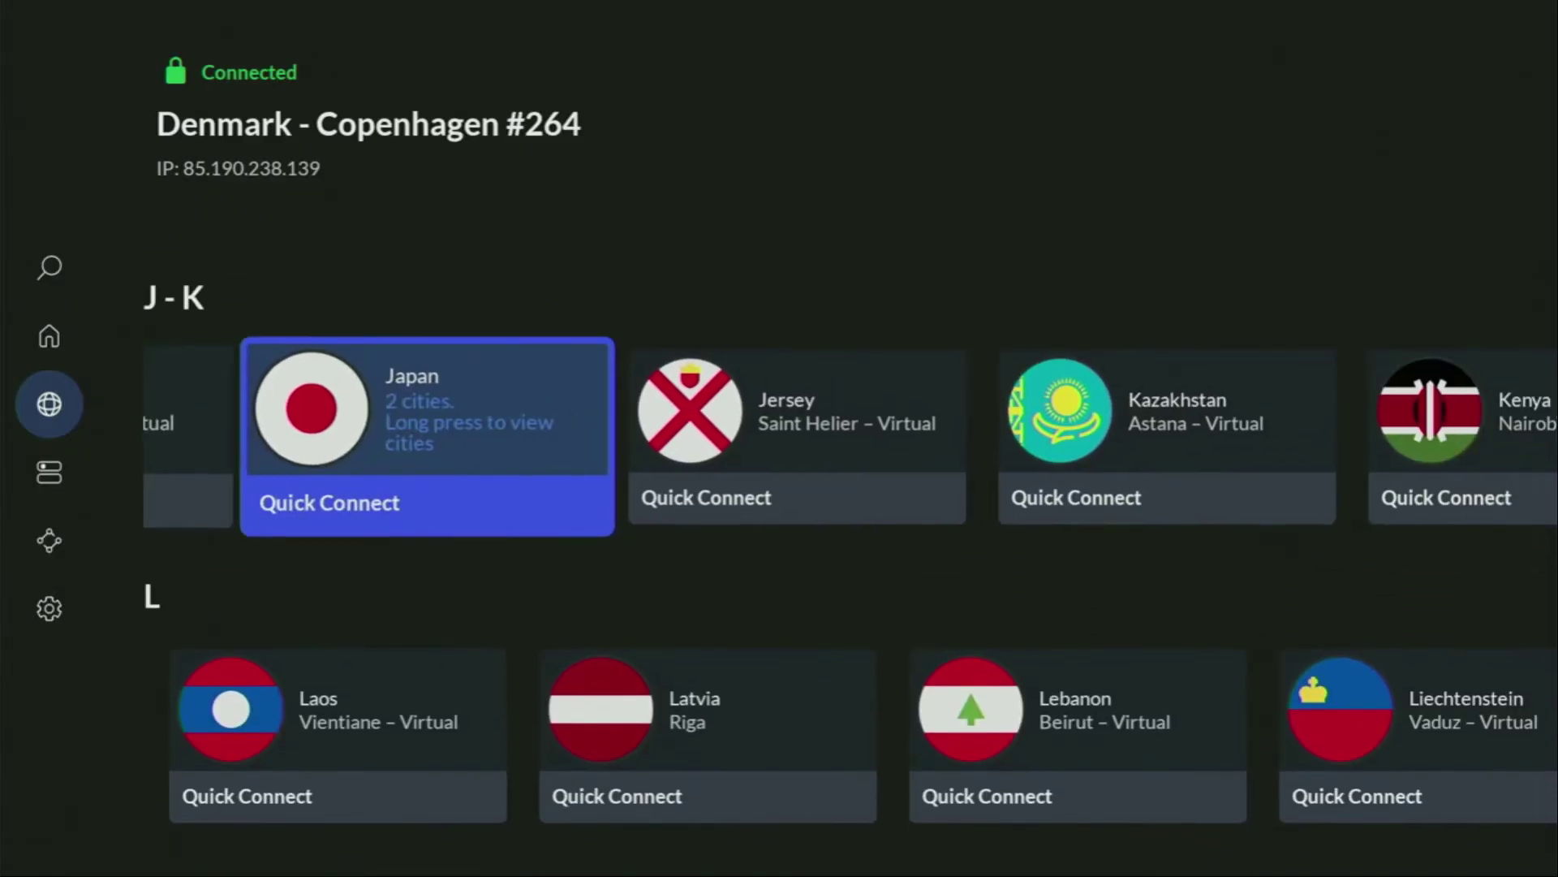
pyautogui.press('Right')
pyautogui.press('Down')
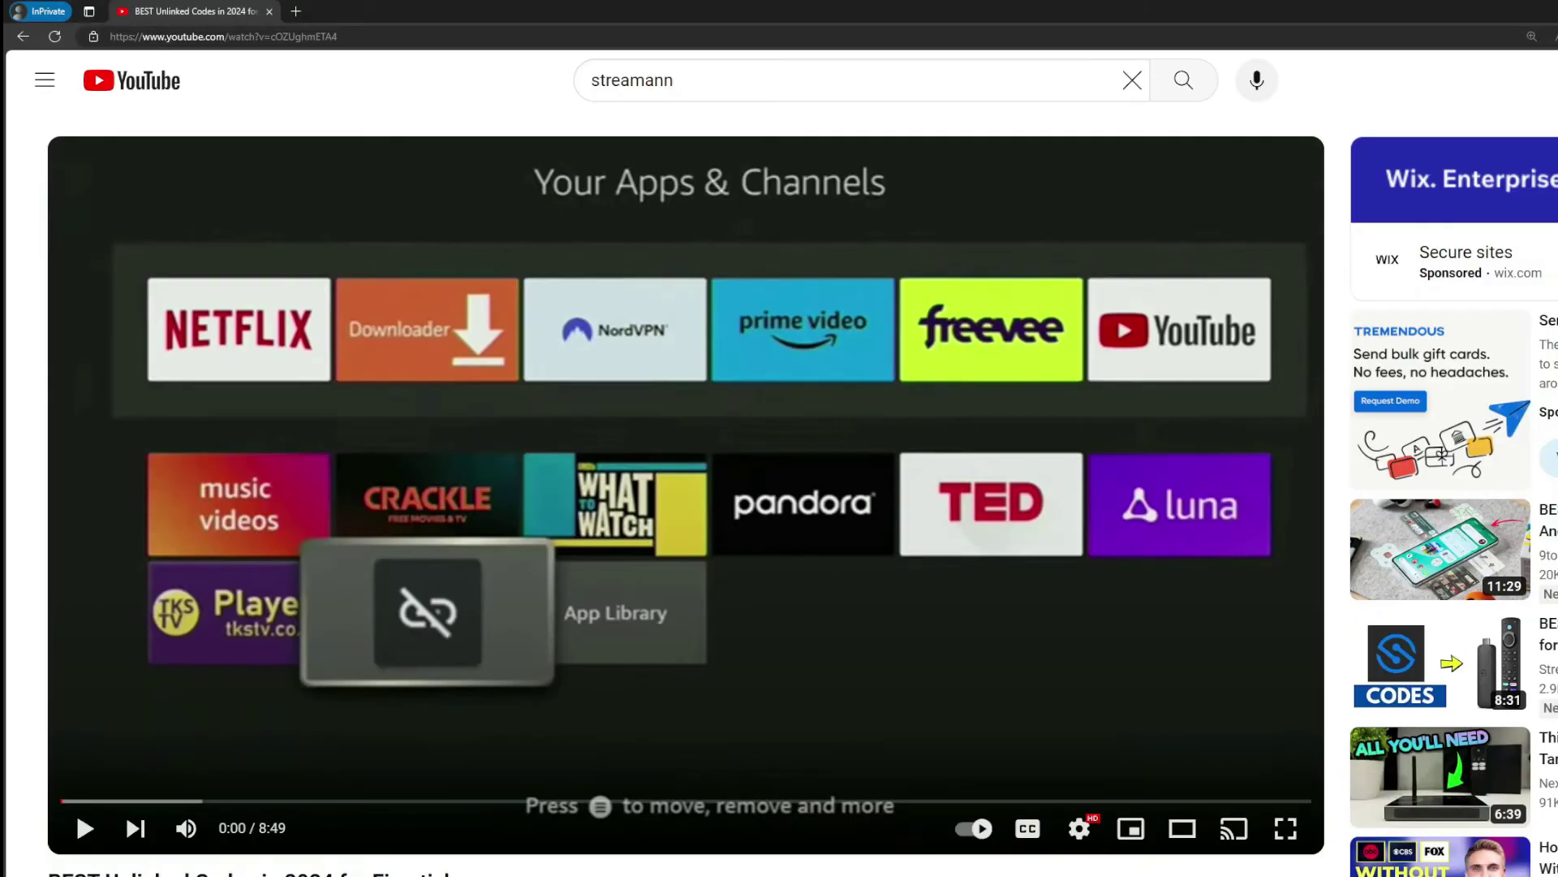
pyautogui.scroll(-7, 560, 709)
# Step: Expand the description, open the pinned comment's topvpnoffer.com link, and highlight '3 months extra'
pyautogui.click(543, 495)
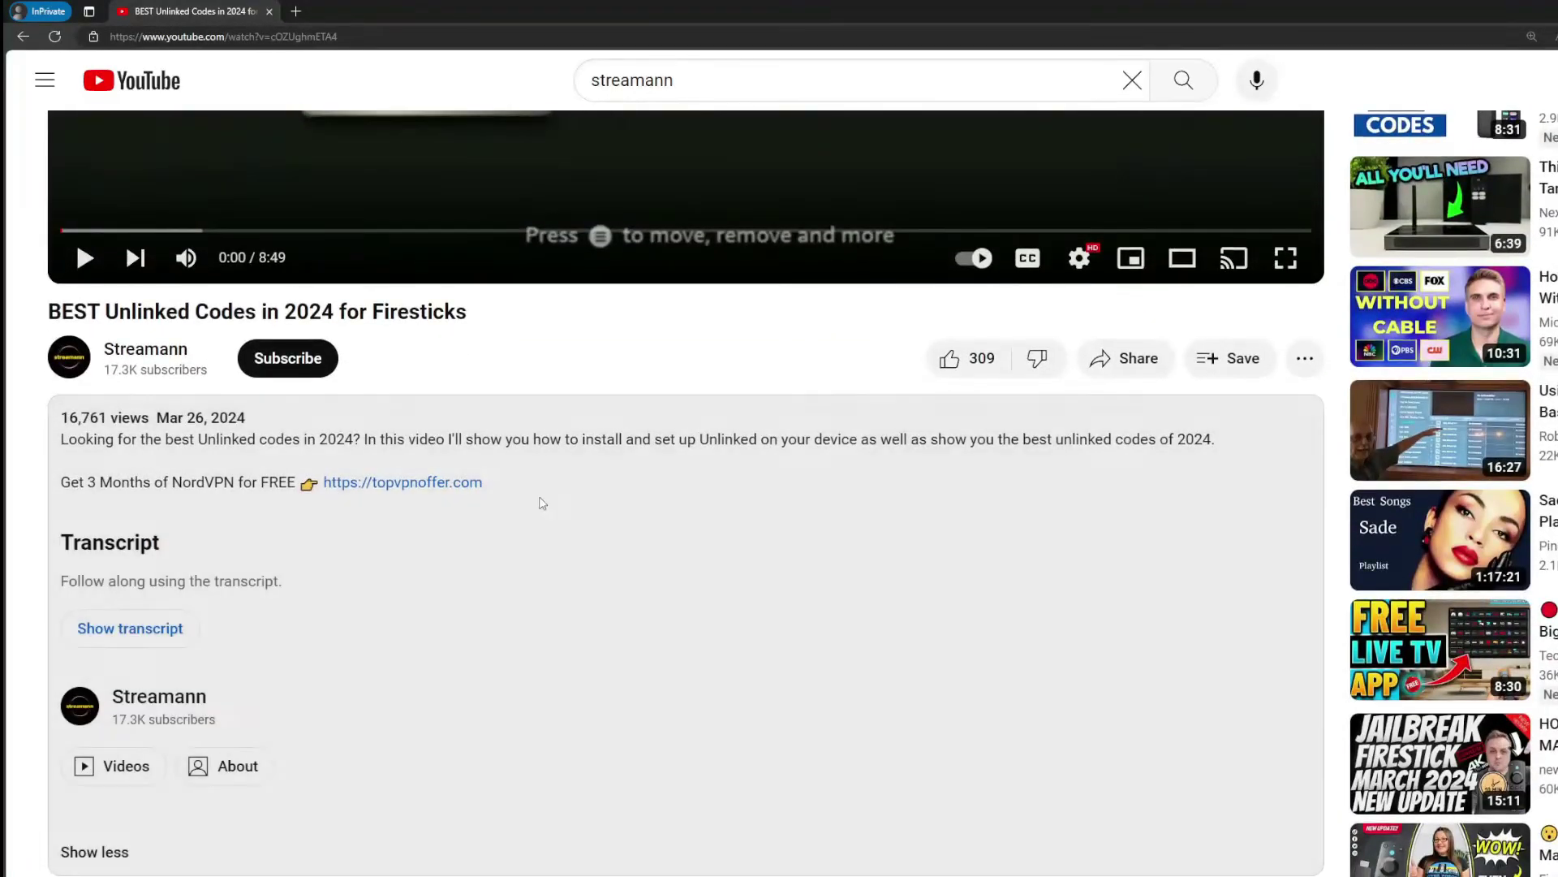
pyautogui.scroll(-5, 460, 500)
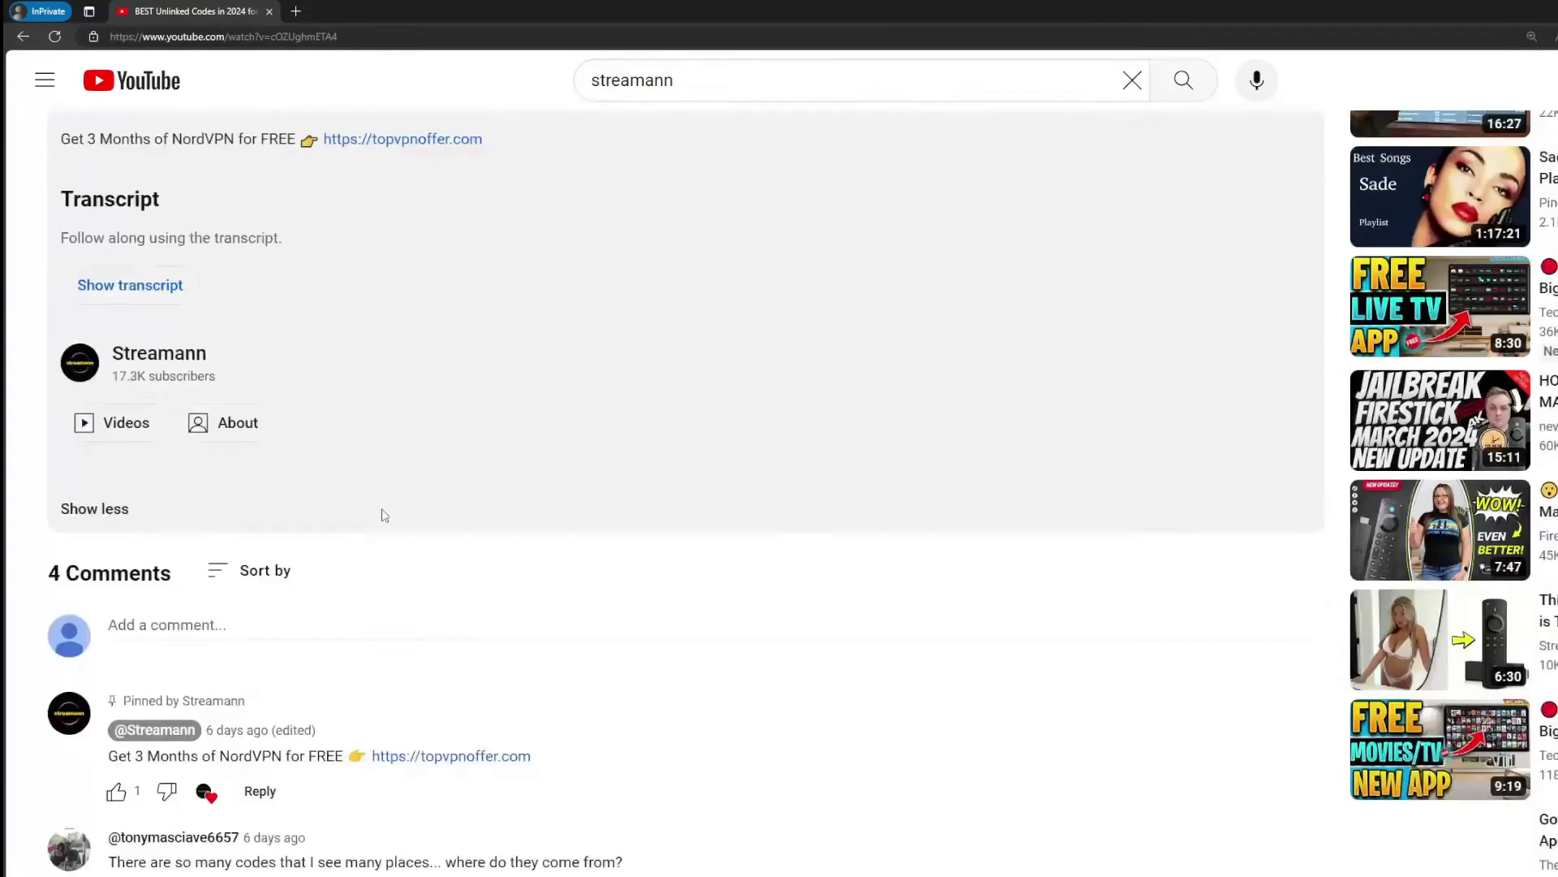
pyautogui.moveTo(537, 670); pyautogui.dragTo(417, 647)
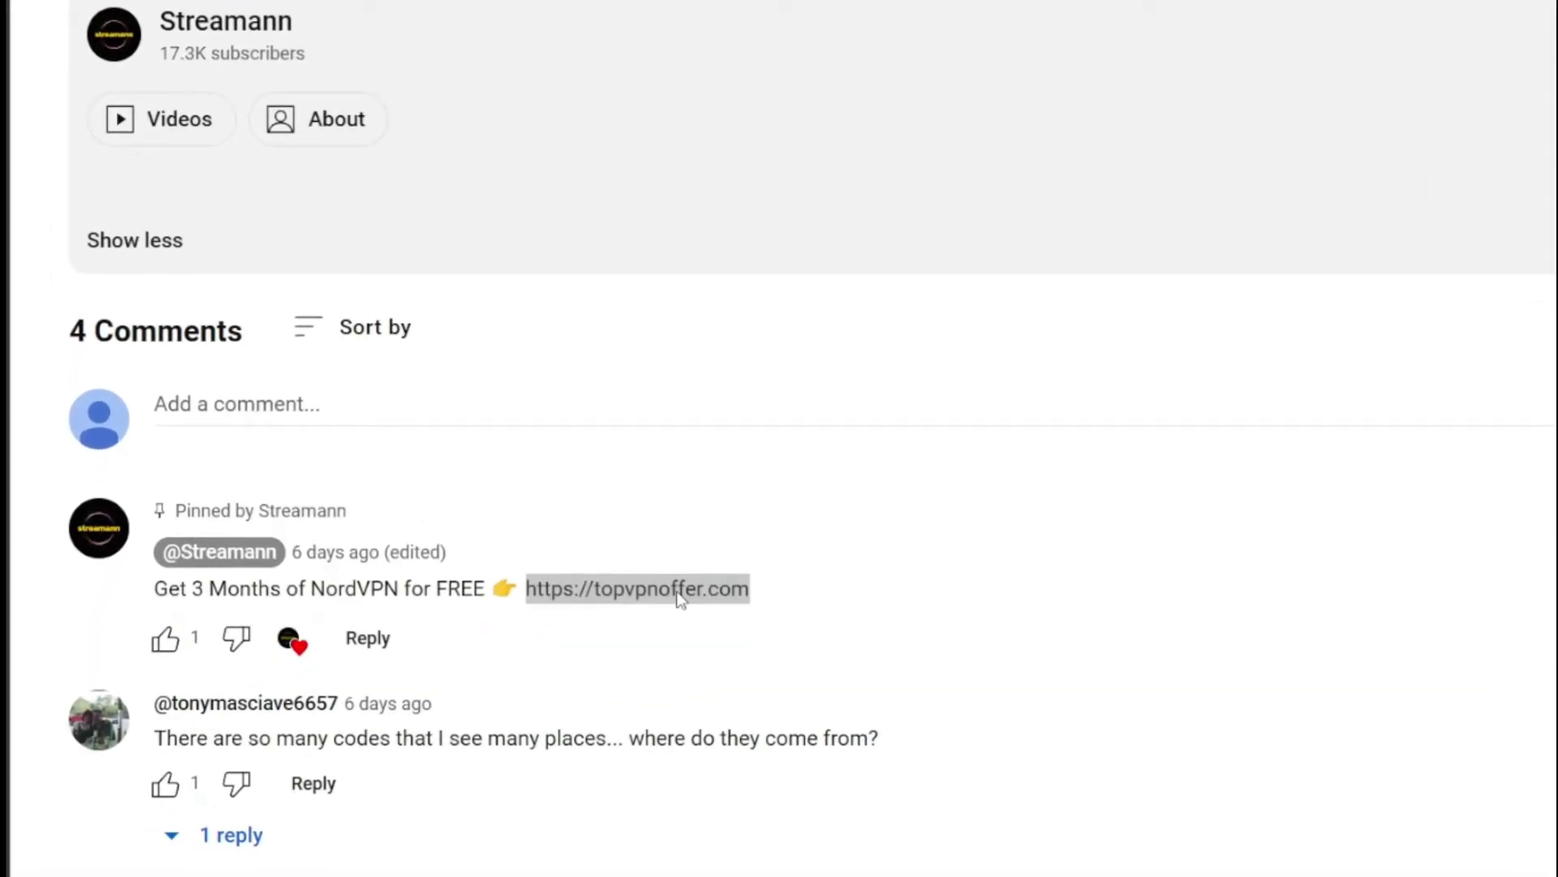
pyautogui.click(681, 599)
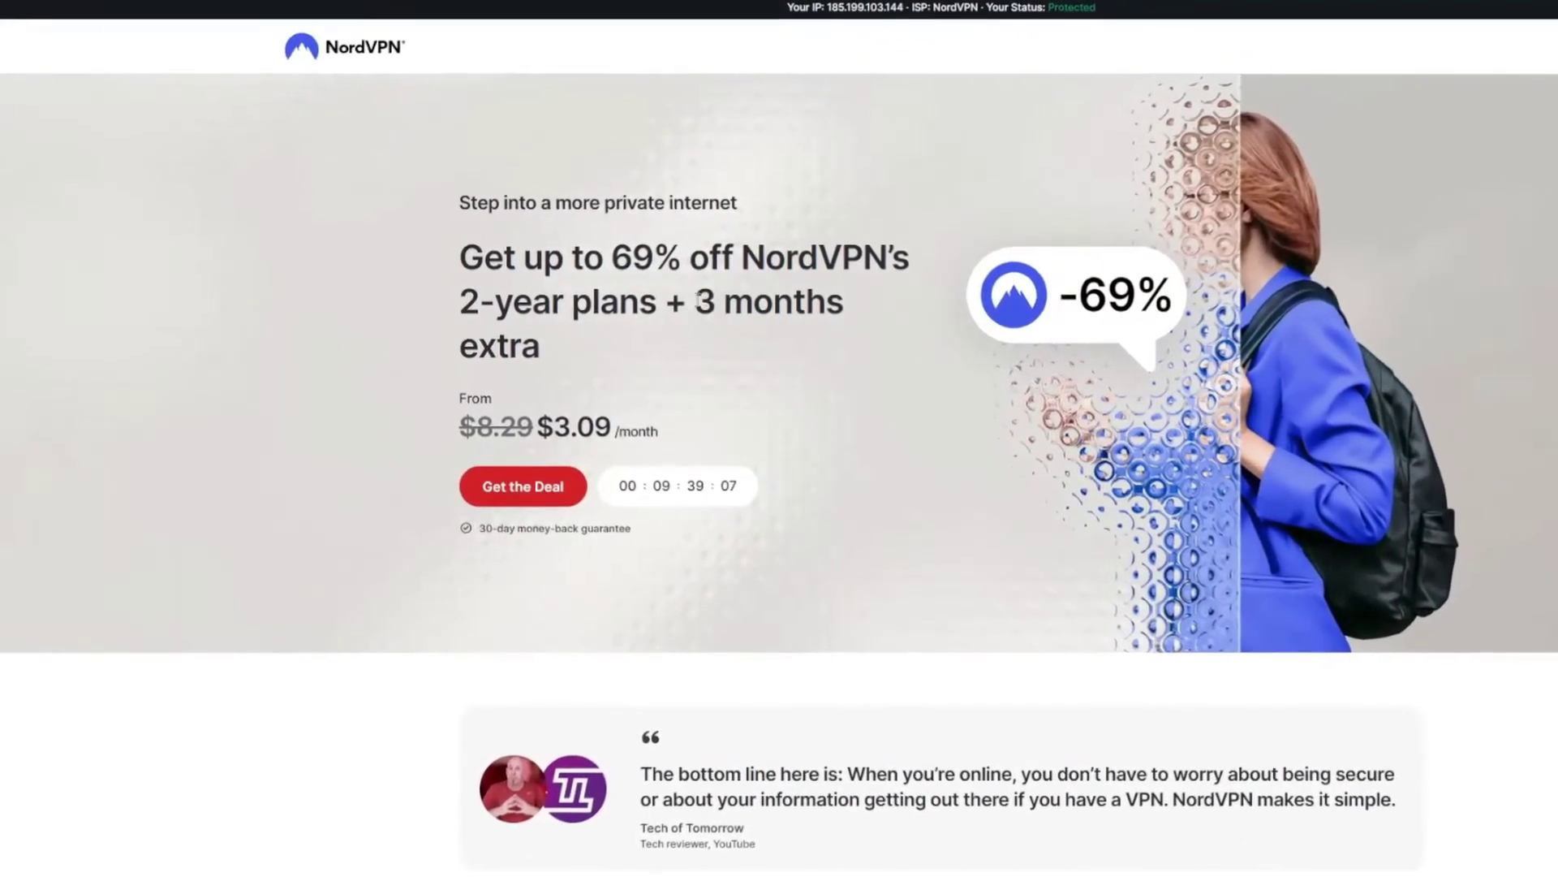
pyautogui.moveTo(697, 305); pyautogui.dragTo(863, 341)
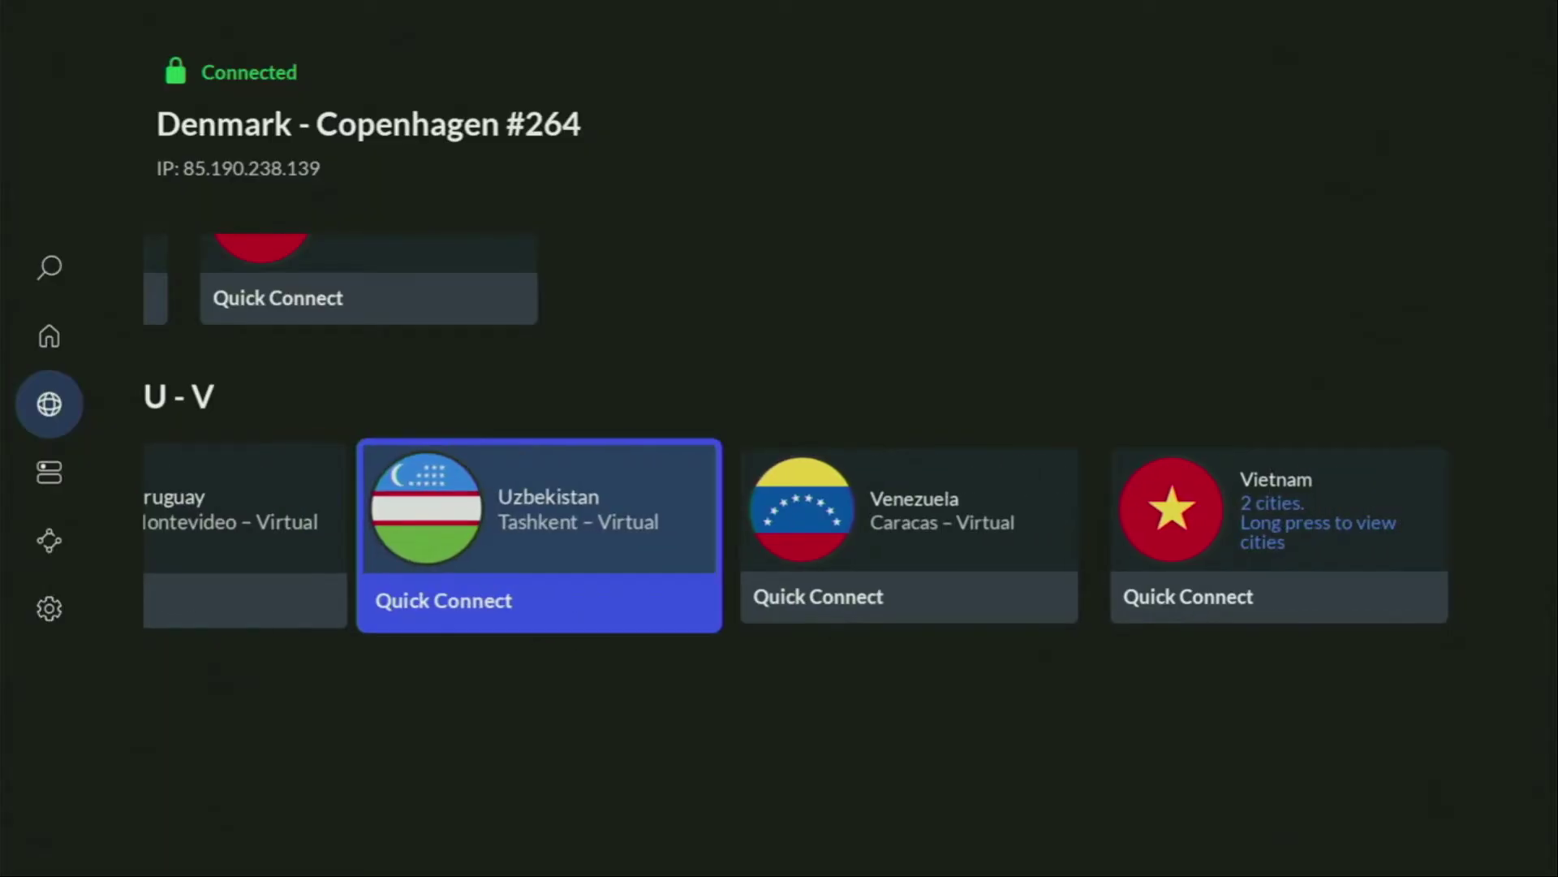
# Step: Scroll back up the NordVPN country list from U–V to N, then go to the home screen
pyautogui.press('Right')
pyautogui.press('Right')
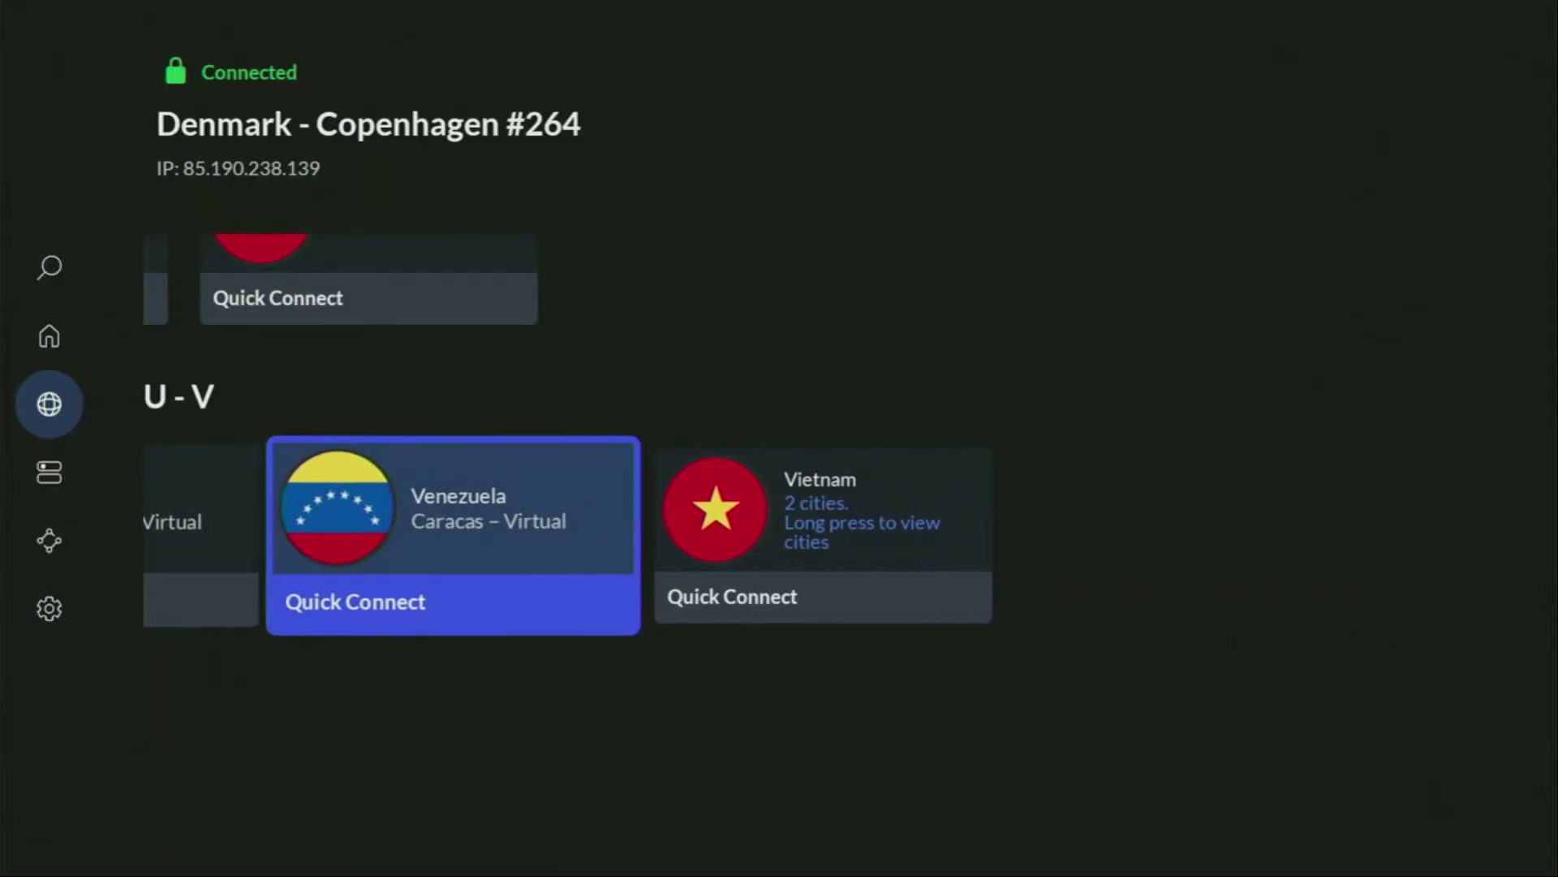
pyautogui.press('Up')
pyautogui.press('Left')
pyautogui.press('Left')
pyautogui.press('Left')
pyautogui.press('Left')
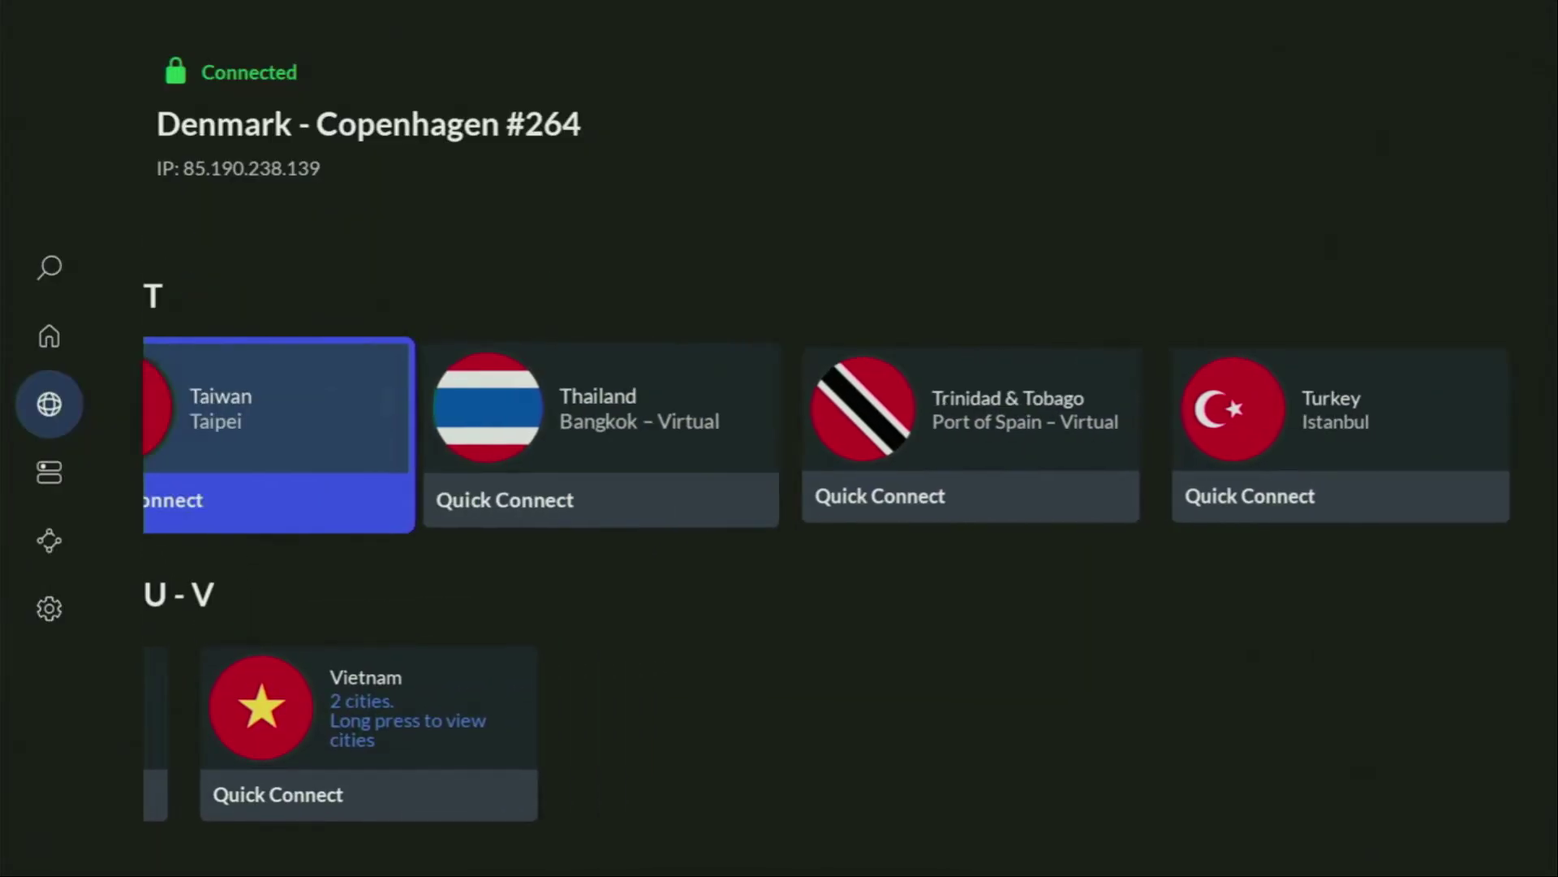
pyautogui.press('Right')
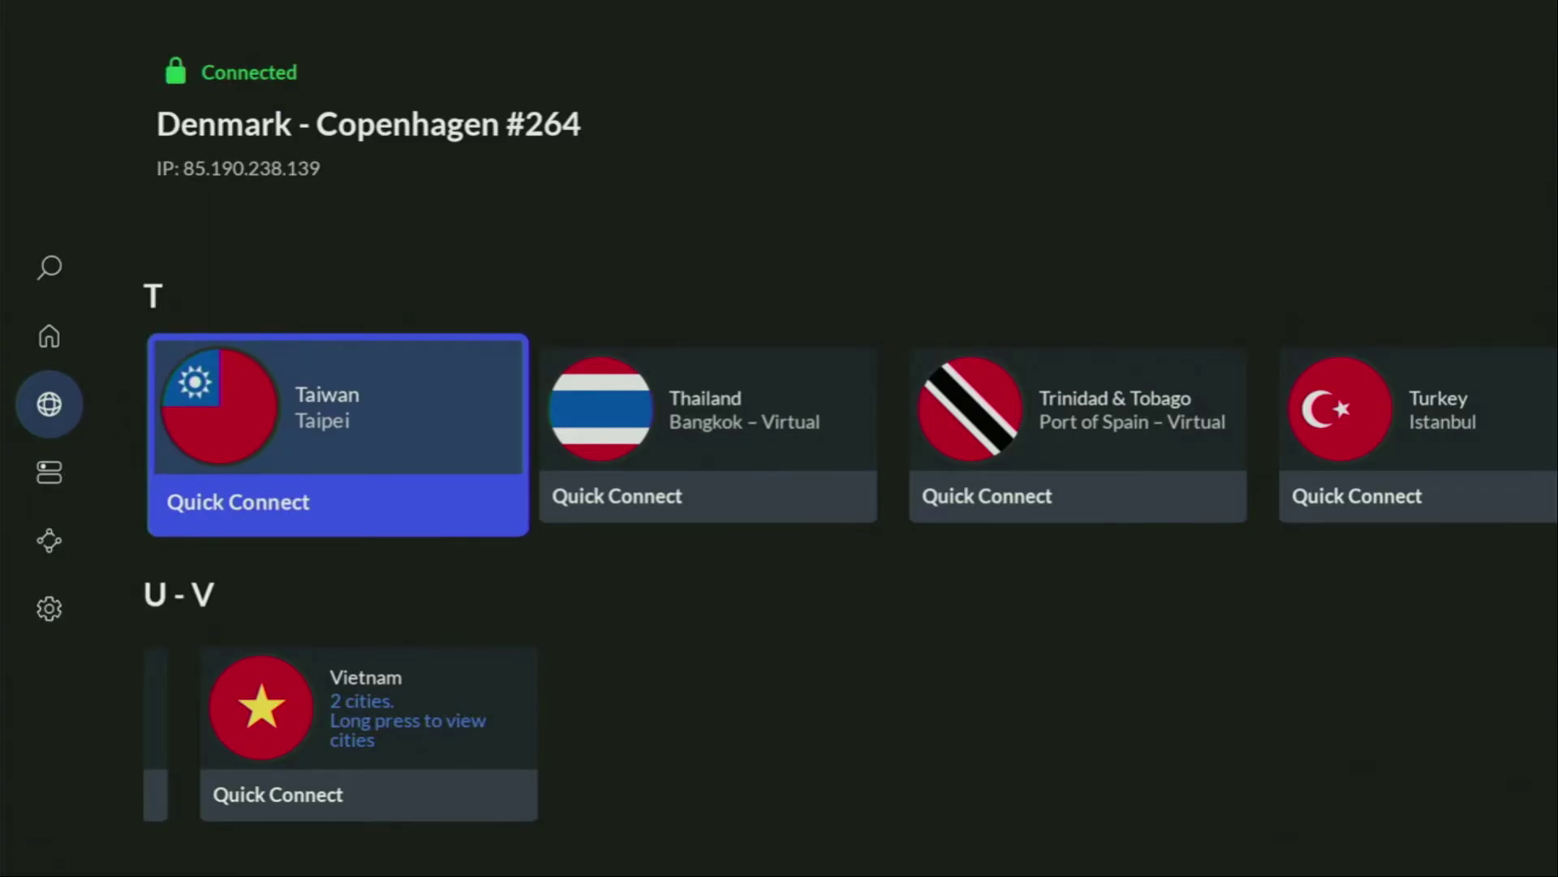
pyautogui.press('Up')
pyautogui.press('Left')
pyautogui.press('Left')
pyautogui.press('Left')
pyautogui.press('Left')
pyautogui.press('Left')
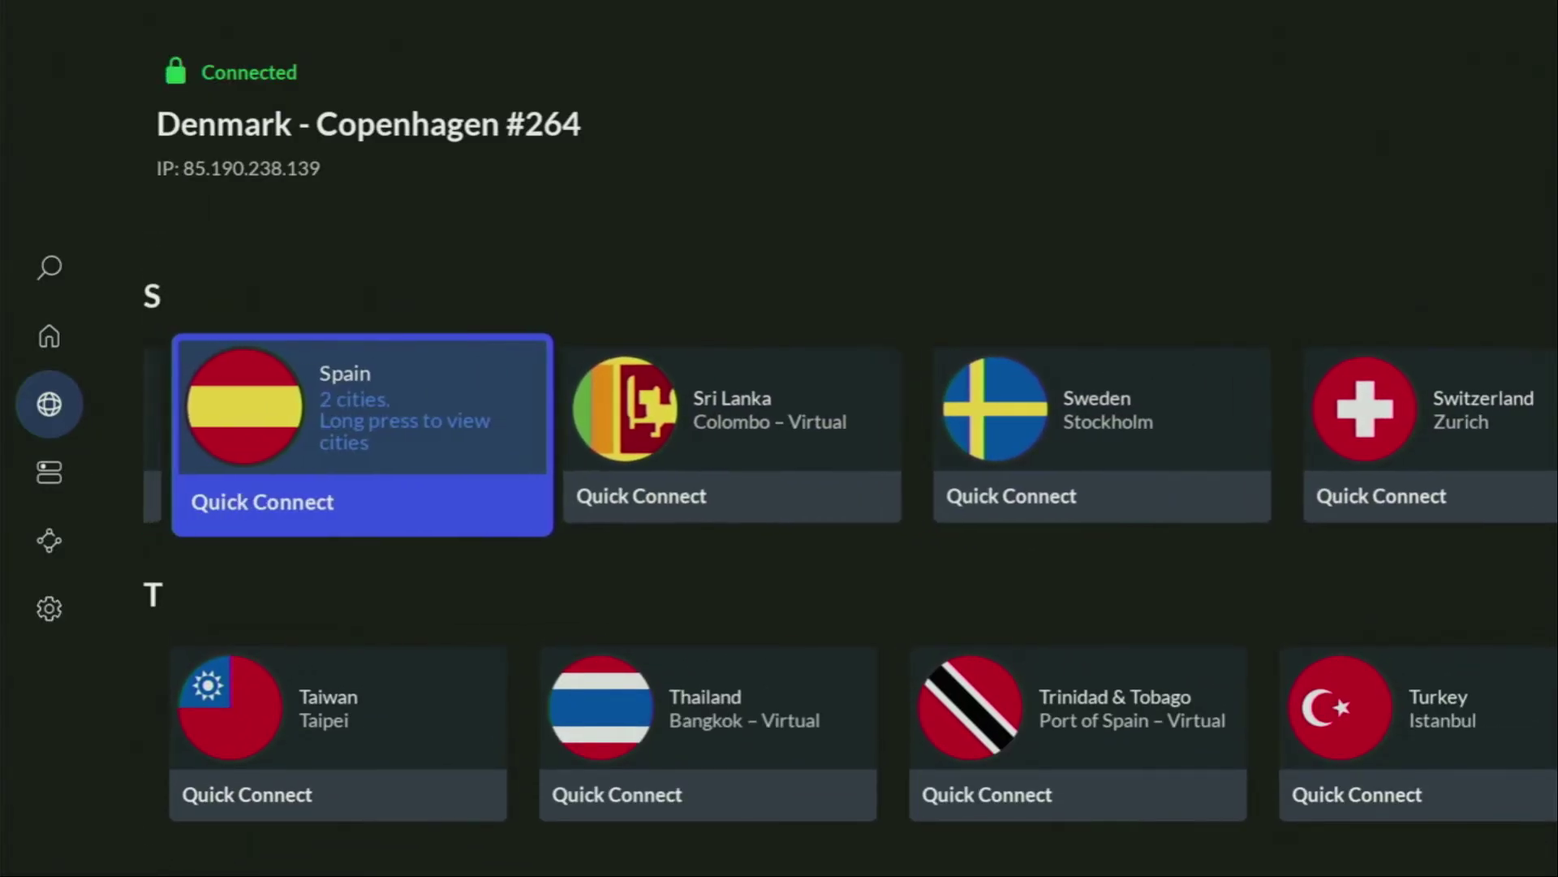
pyautogui.press('Left')
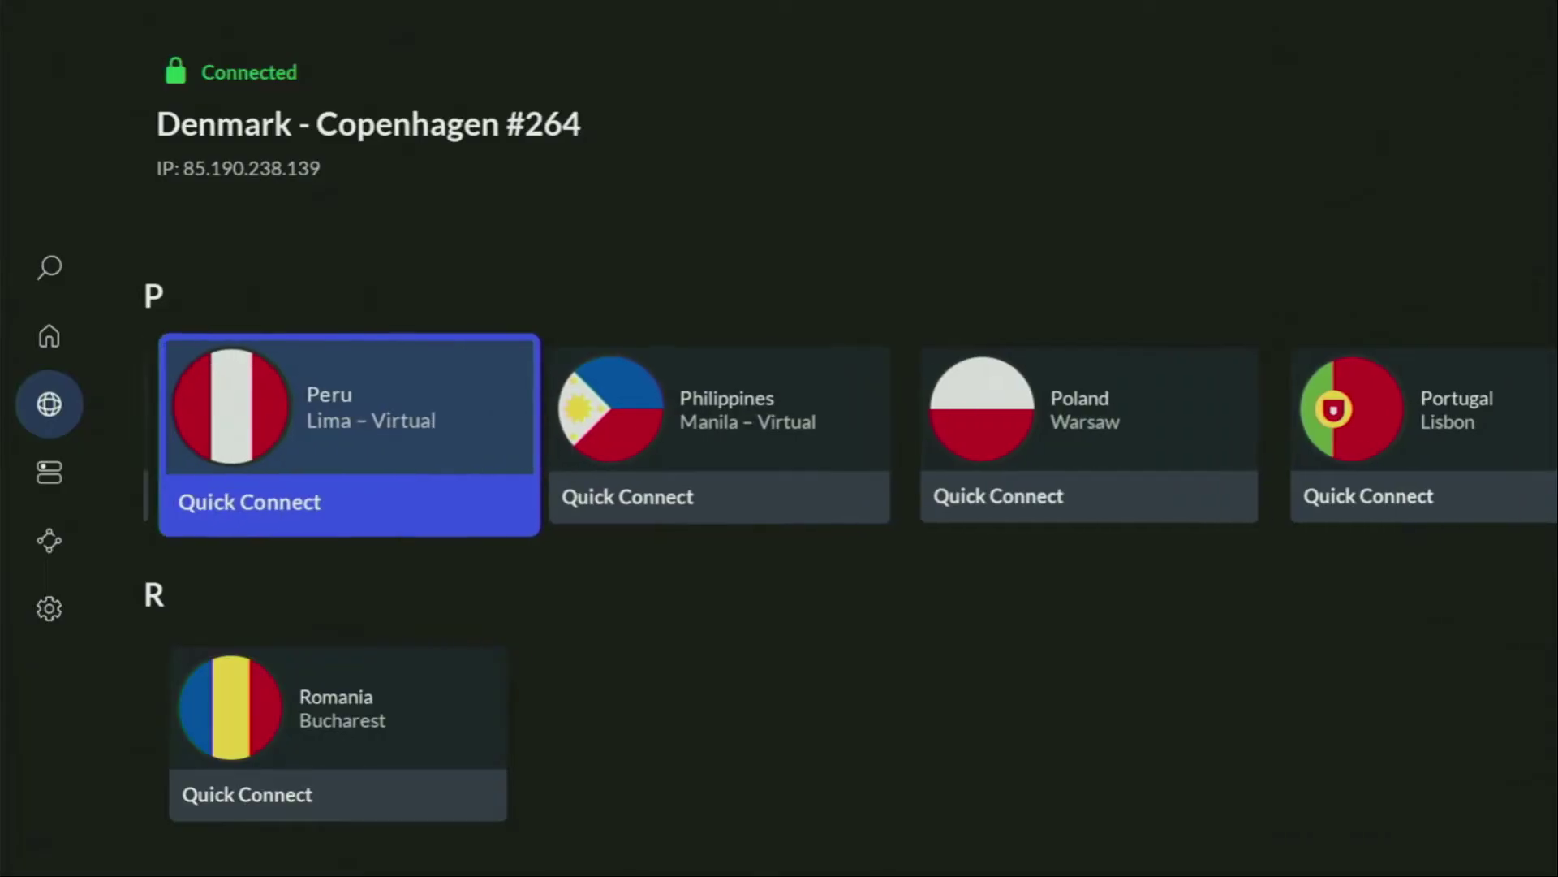
pyautogui.press('Left')
pyautogui.press('Left')
pyautogui.press('Left')
pyautogui.press('Left')
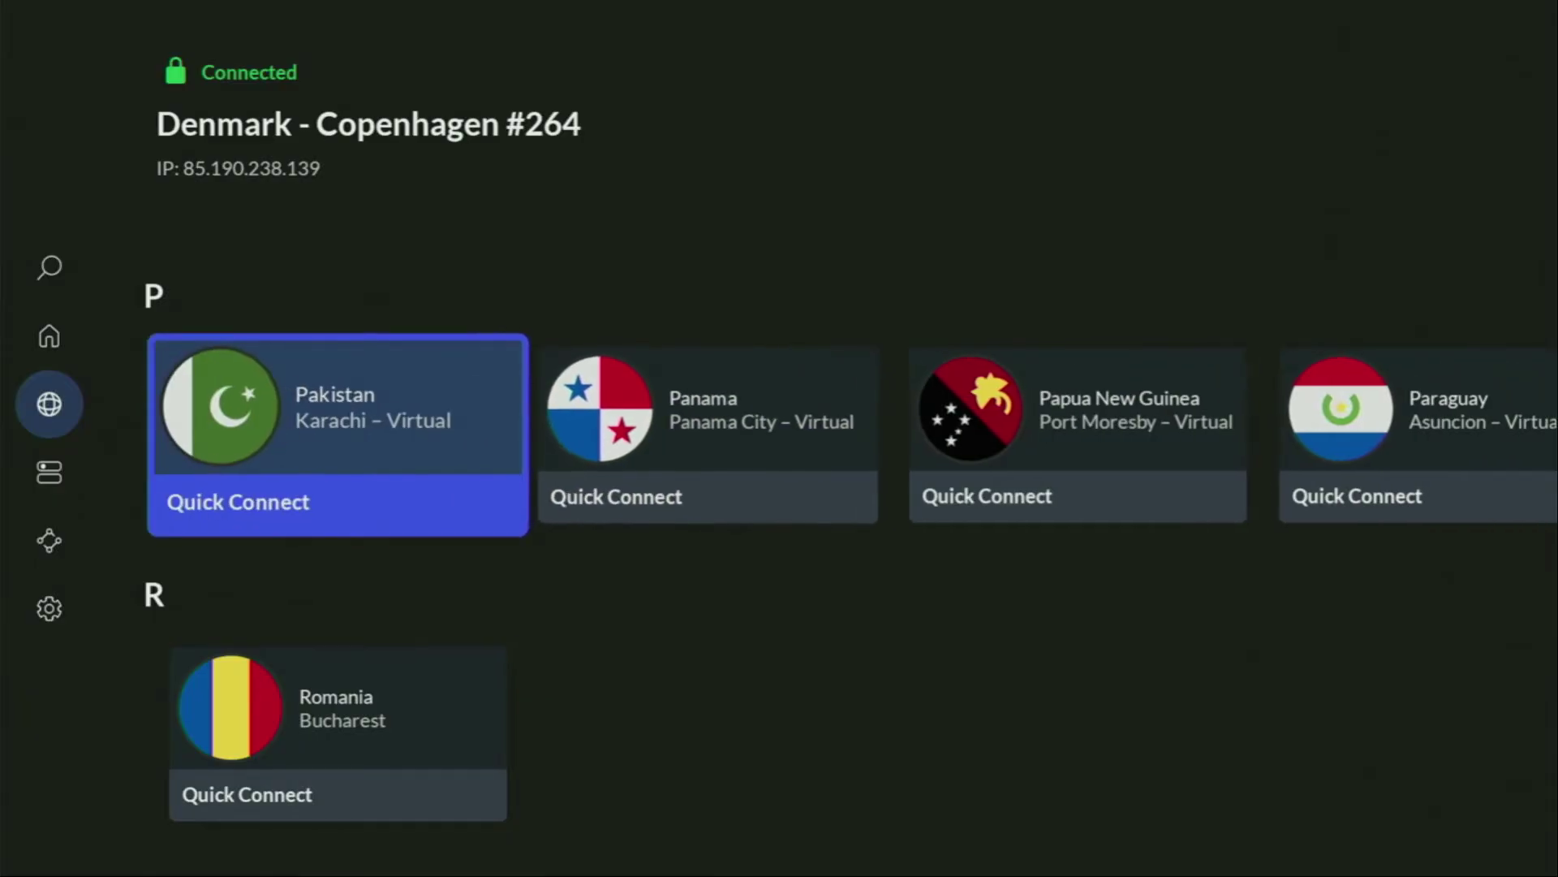
pyautogui.press('Up')
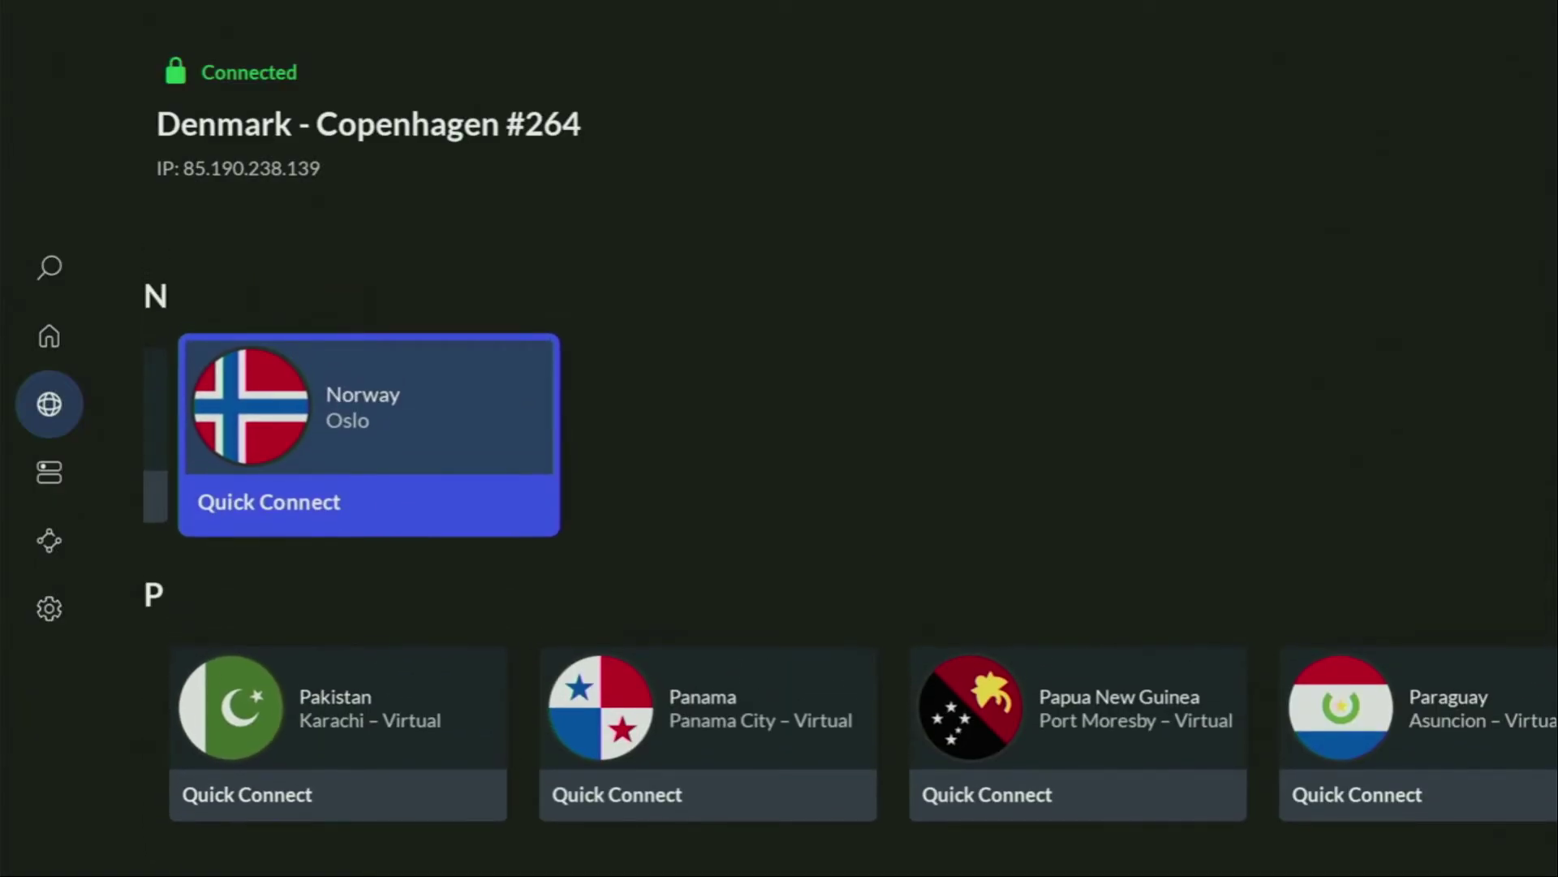
pyautogui.press('Home')
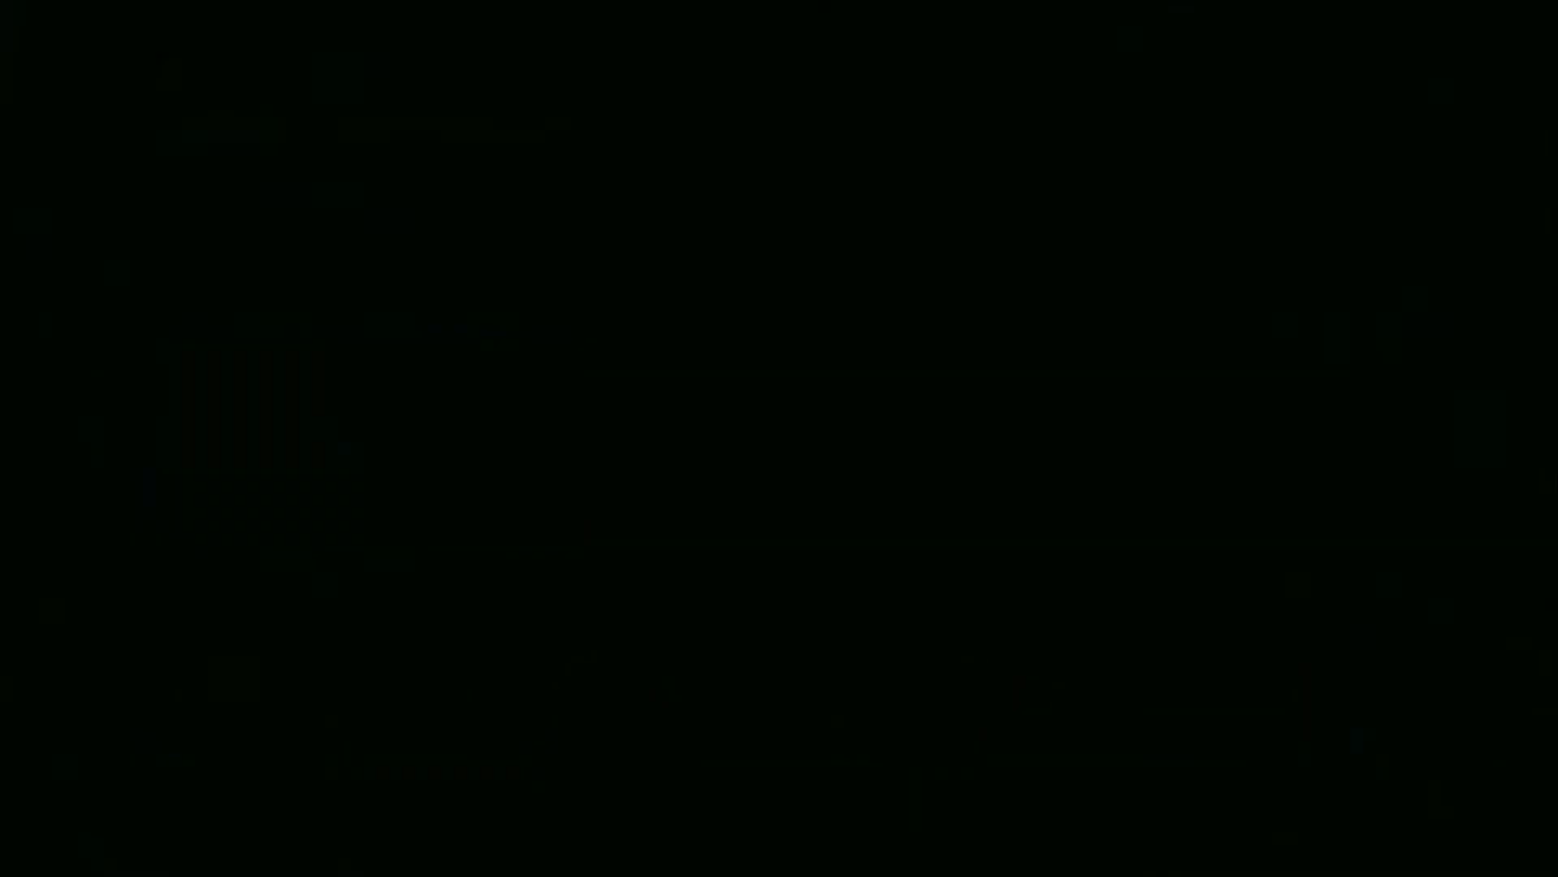
# Step: Launch Downloader from the installed apps grid and settle on its Home section
pyautogui.press('Right')
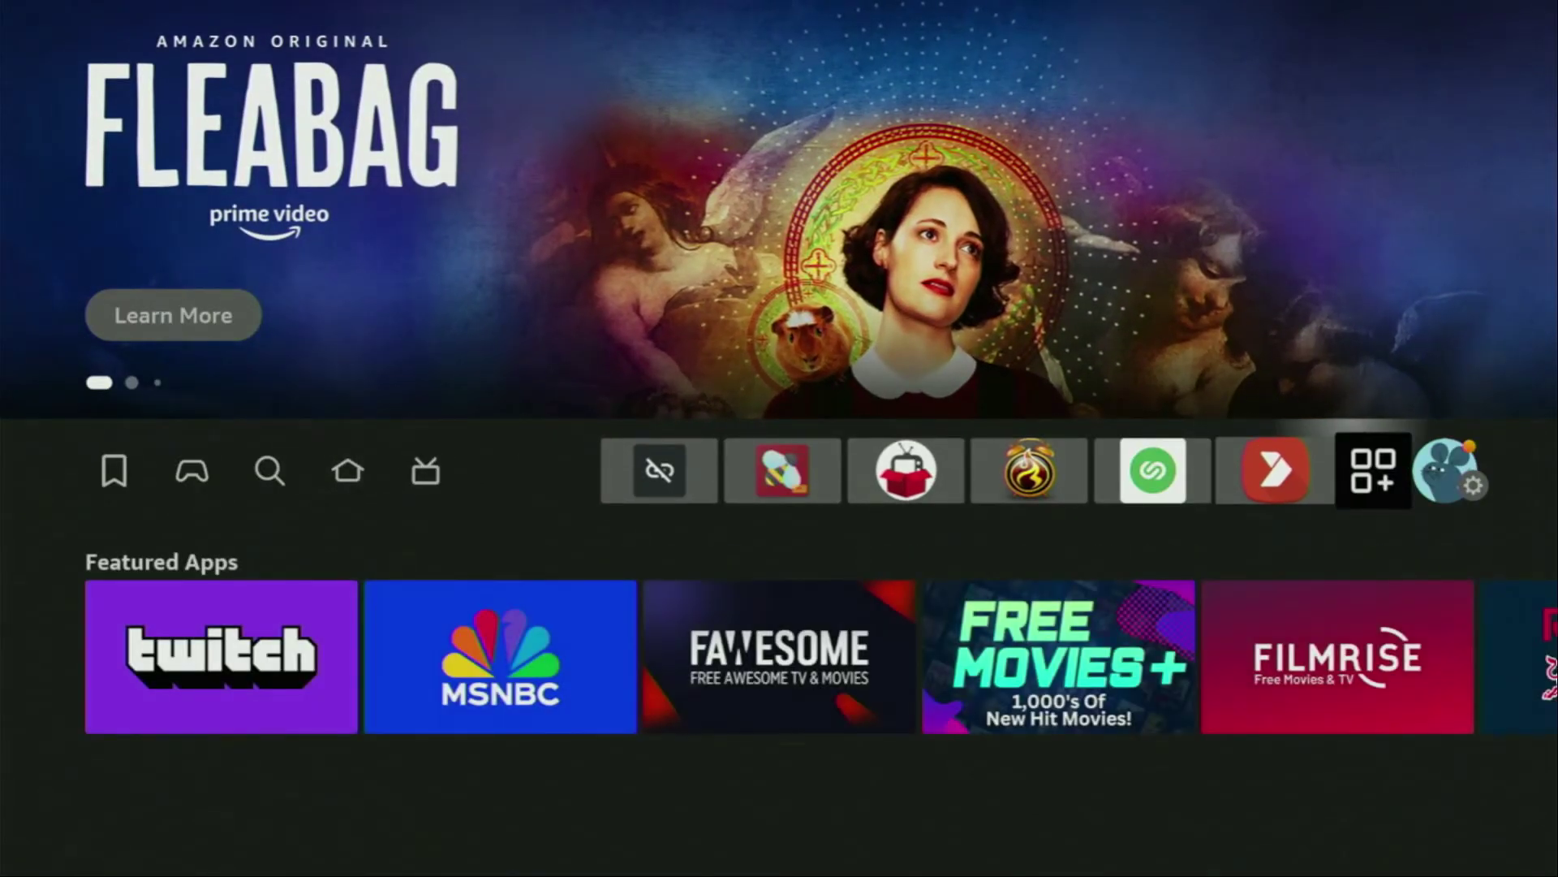
pyautogui.press('Return')
pyautogui.press('Down')
pyautogui.press('Right')
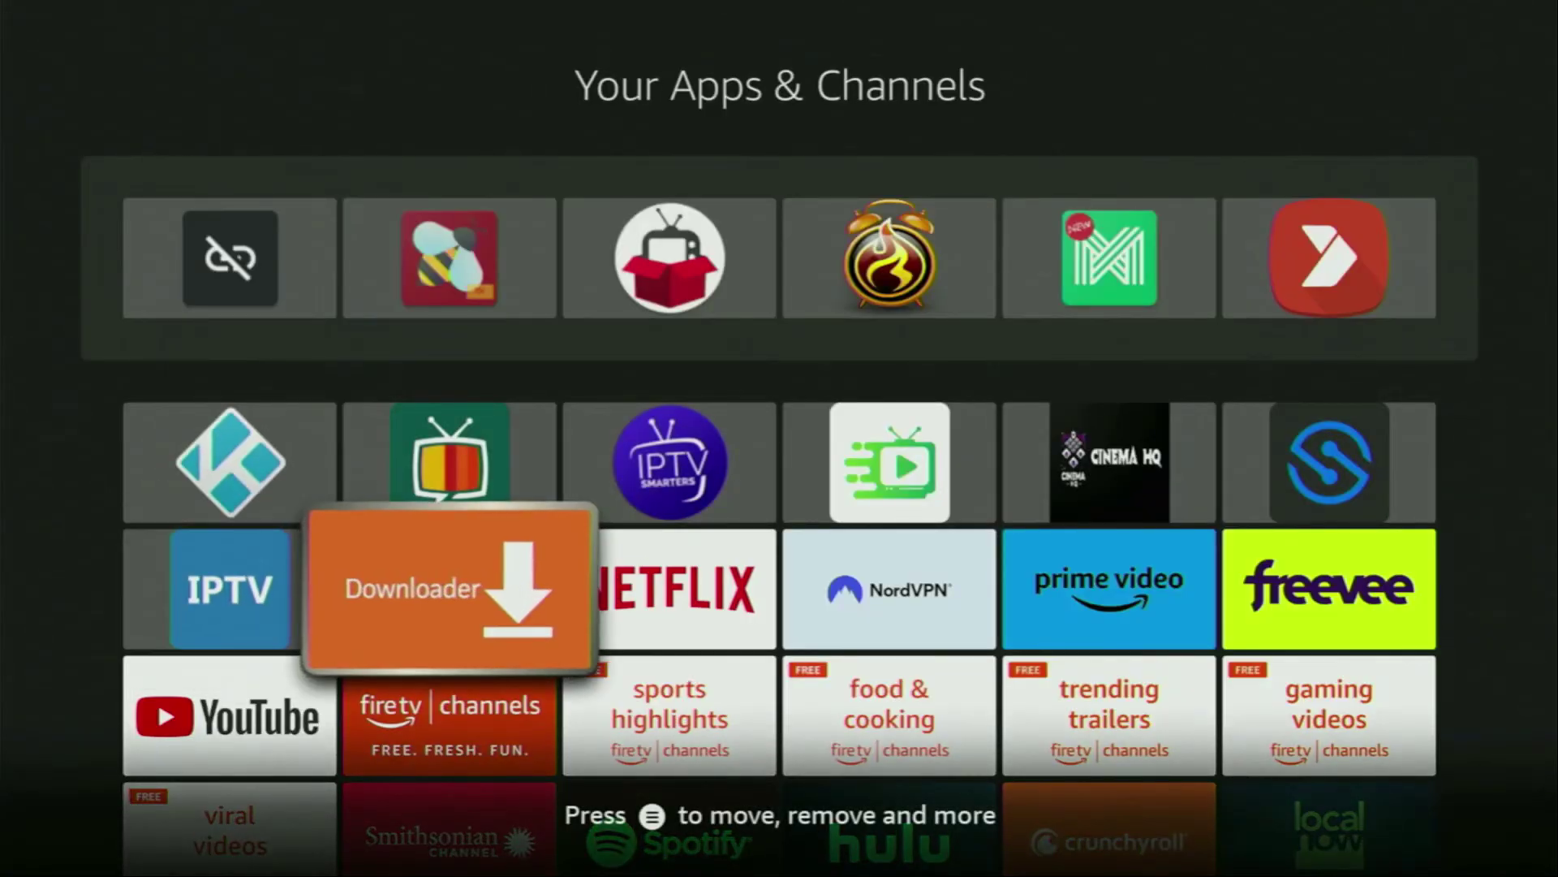
pyautogui.press('Return')
pyautogui.press('Up')
pyautogui.press('Up')
pyautogui.press('Up')
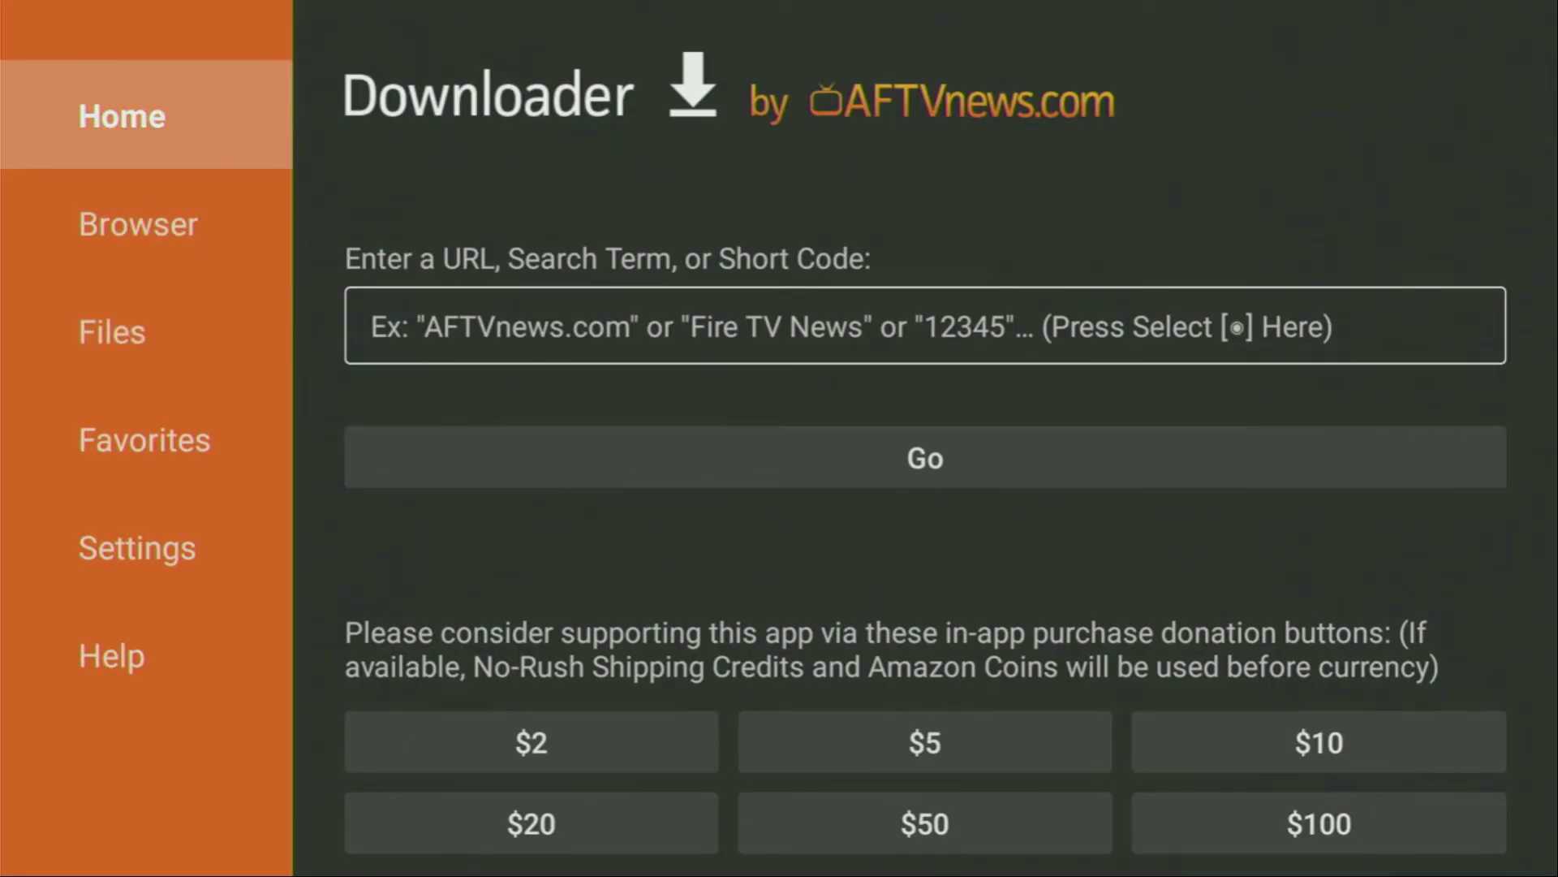
pyautogui.press('Down')
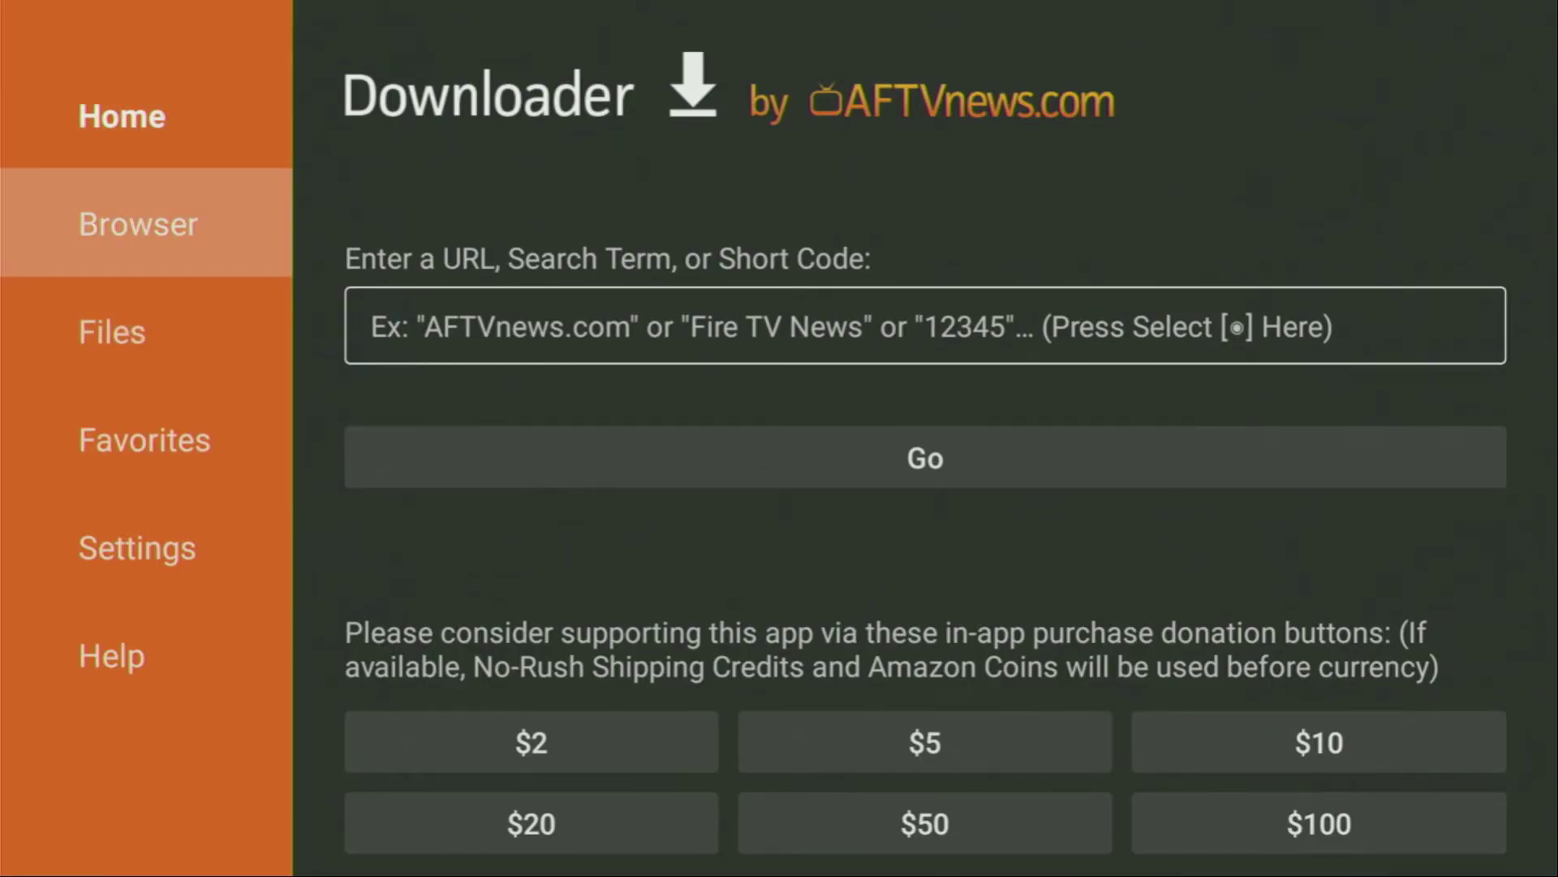
pyautogui.press('Up')
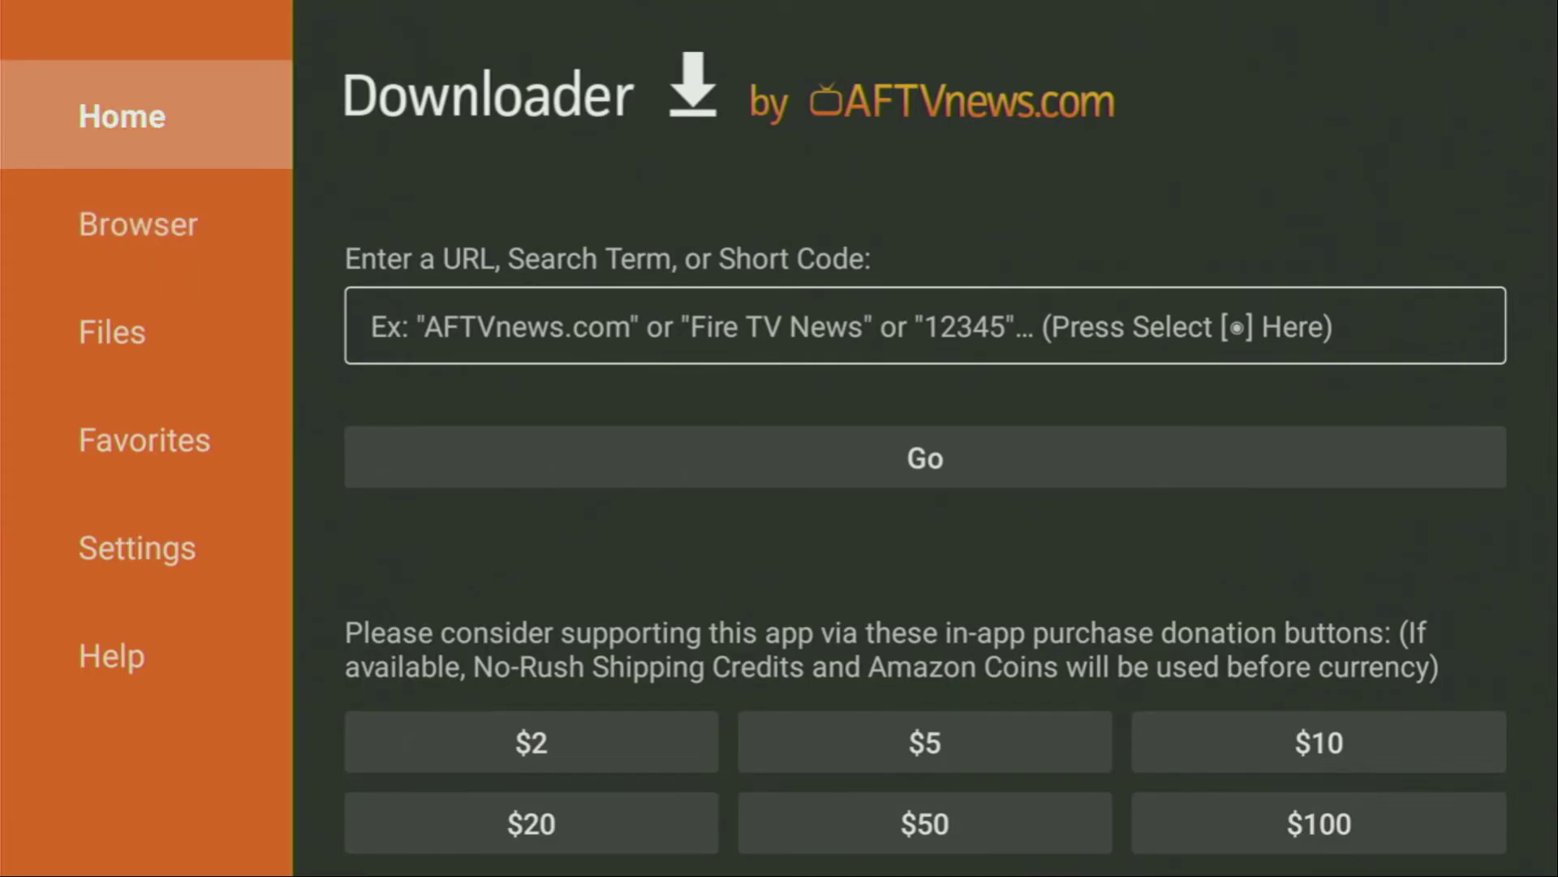
# Step: Select Downloader's URL field and enter the digits 2 and 8
pyautogui.press('Right')
pyautogui.press('Return')
pyautogui.press('Up')
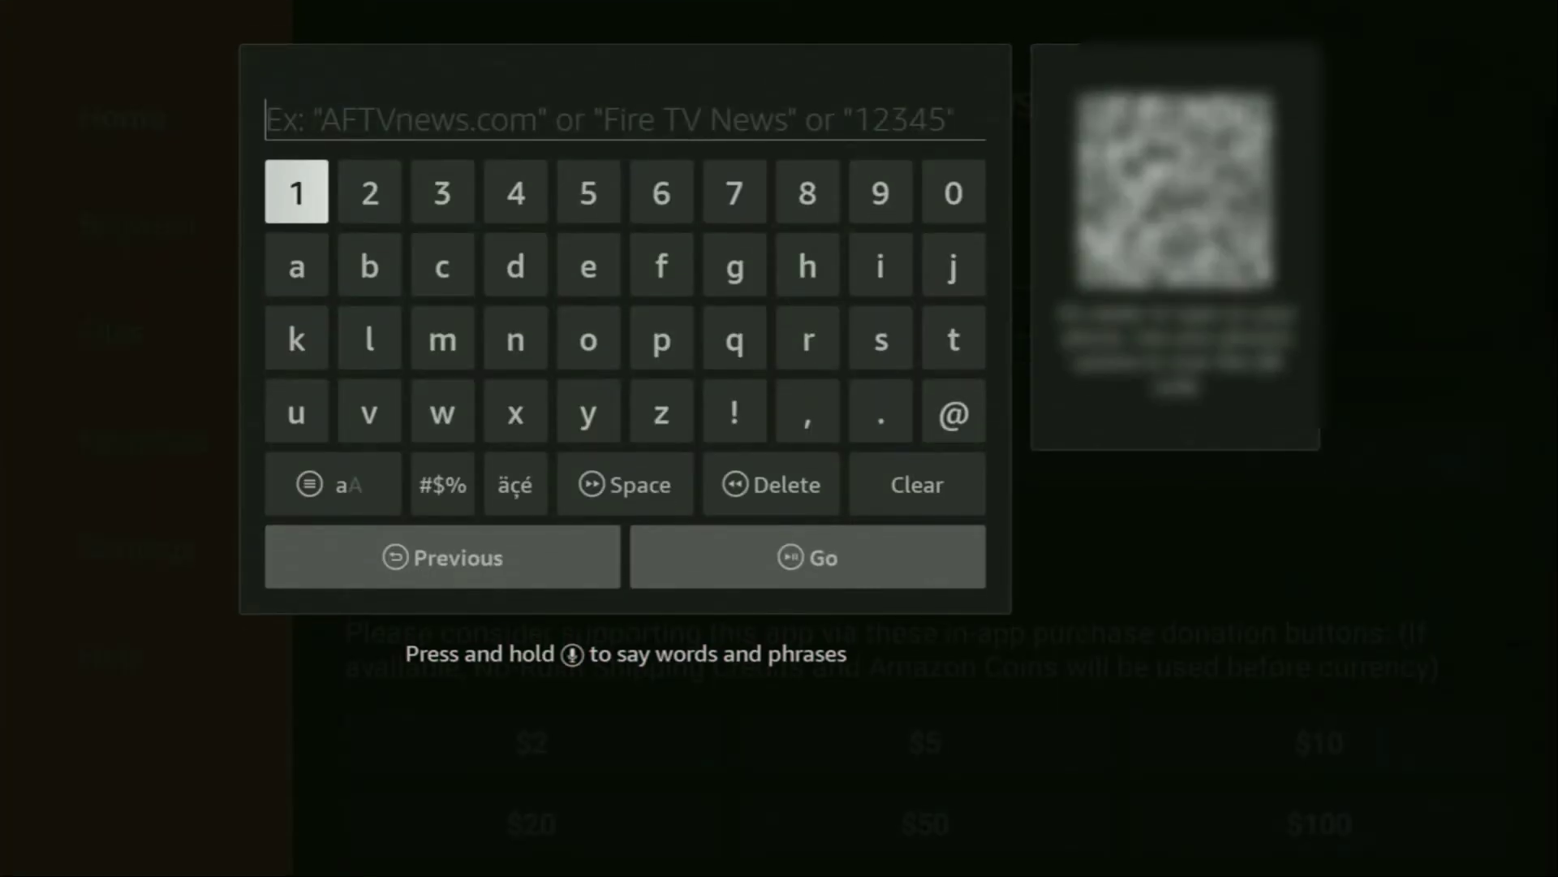
pyautogui.press('Right')
pyautogui.press('Return')
pyautogui.press('Right')
pyautogui.press('Right')
pyautogui.press('Right')
pyautogui.press('Right')
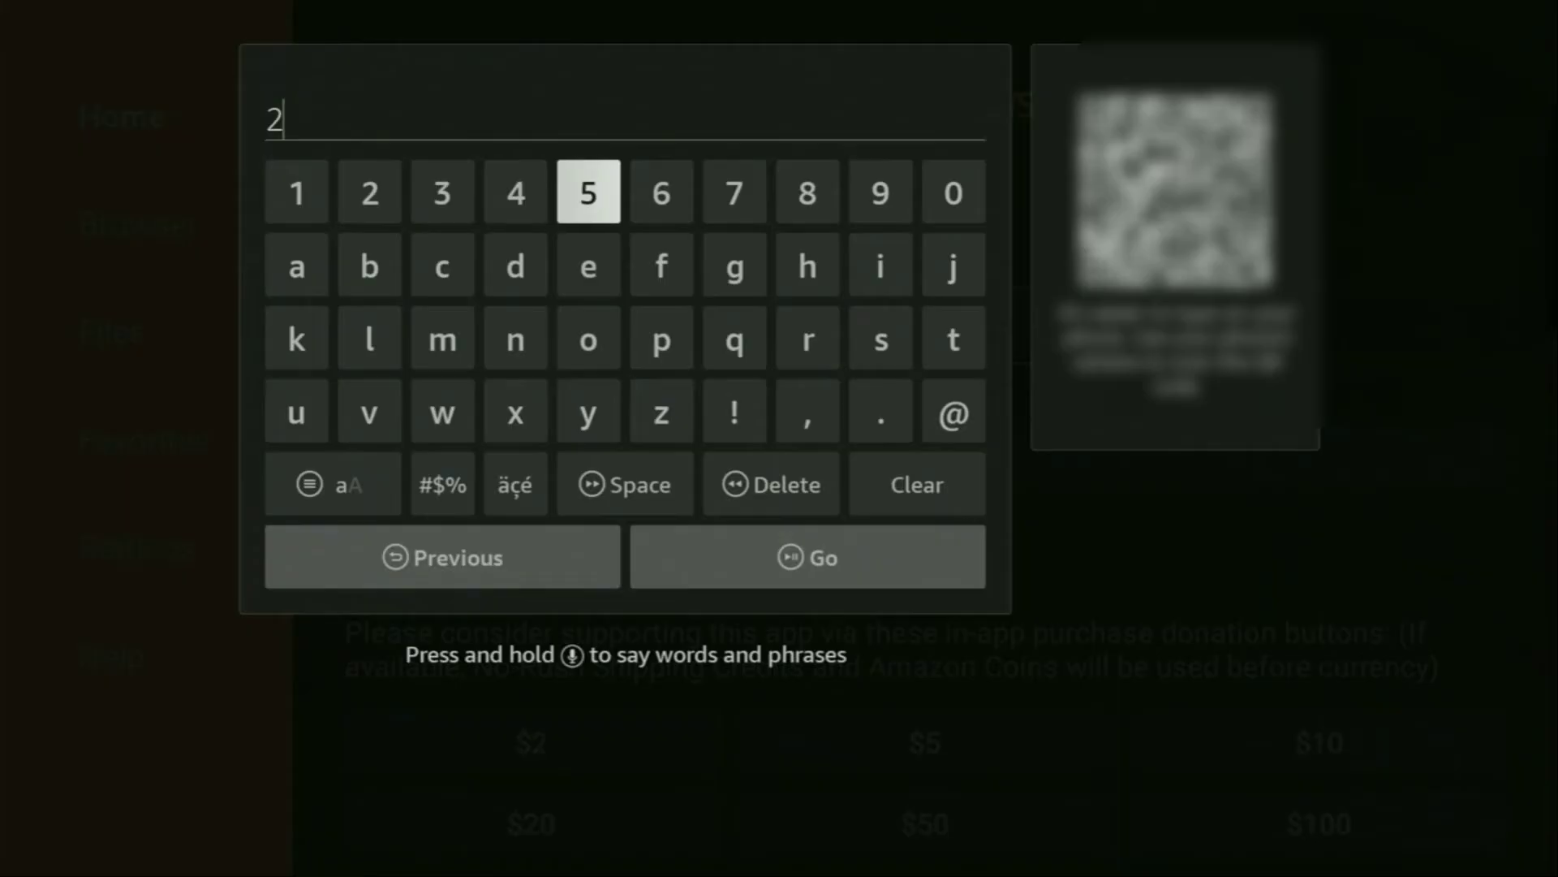
pyautogui.press('Right')
pyautogui.press('Right')
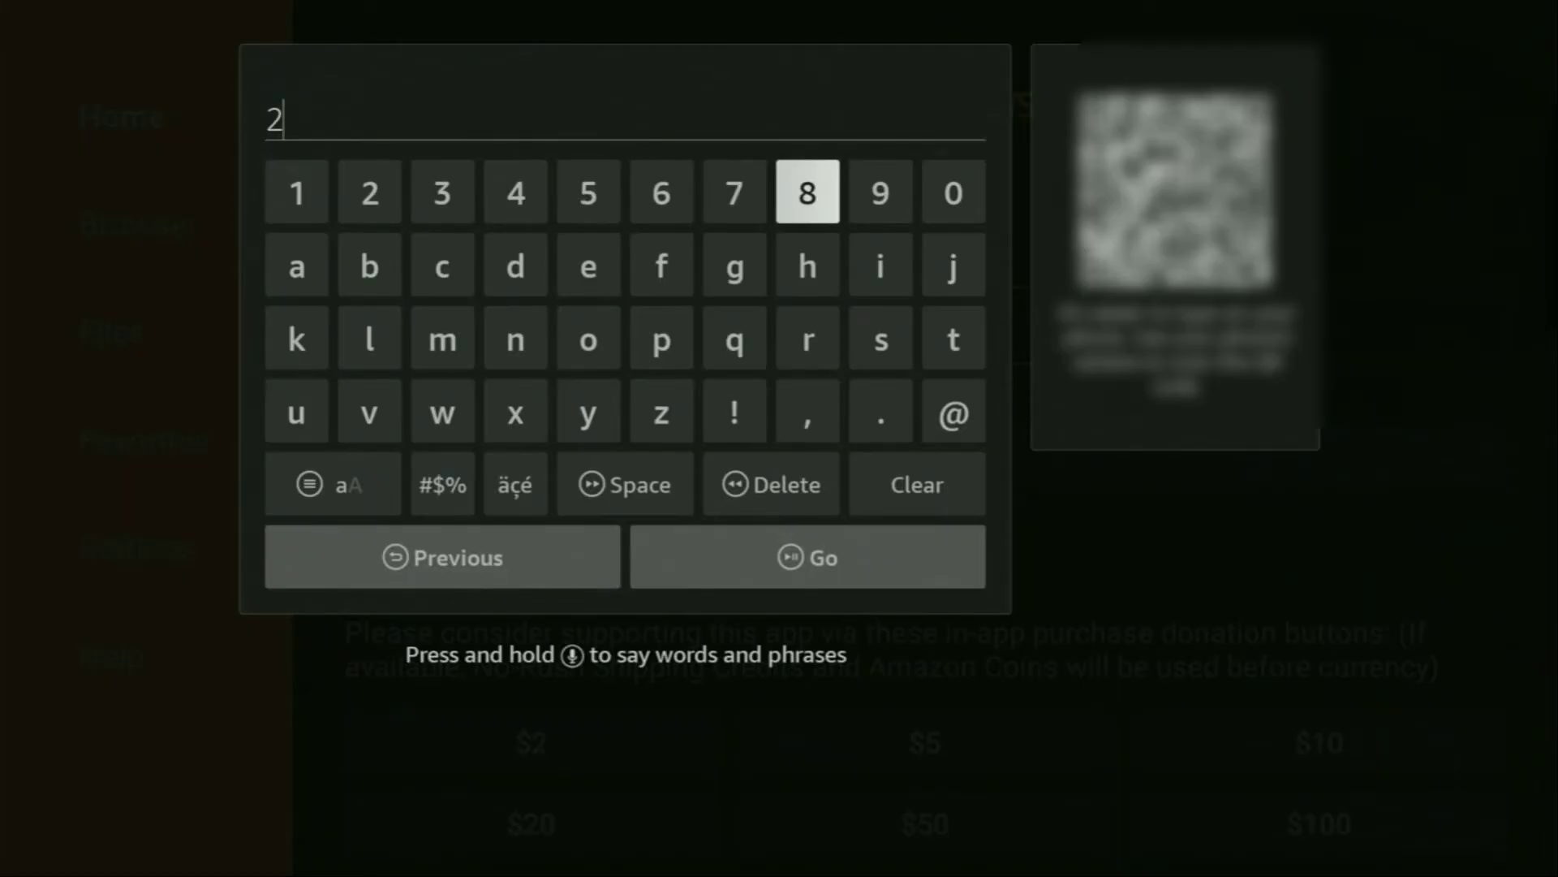
pyautogui.press('Return')
# Step: Complete the short code 28907 and submit it with Go
pyautogui.press('Right')
pyautogui.press('Return')
pyautogui.press('Right')
pyautogui.press('Return')
pyautogui.press('Left')
pyautogui.press('Left')
pyautogui.press('Left')
pyautogui.press('Return')
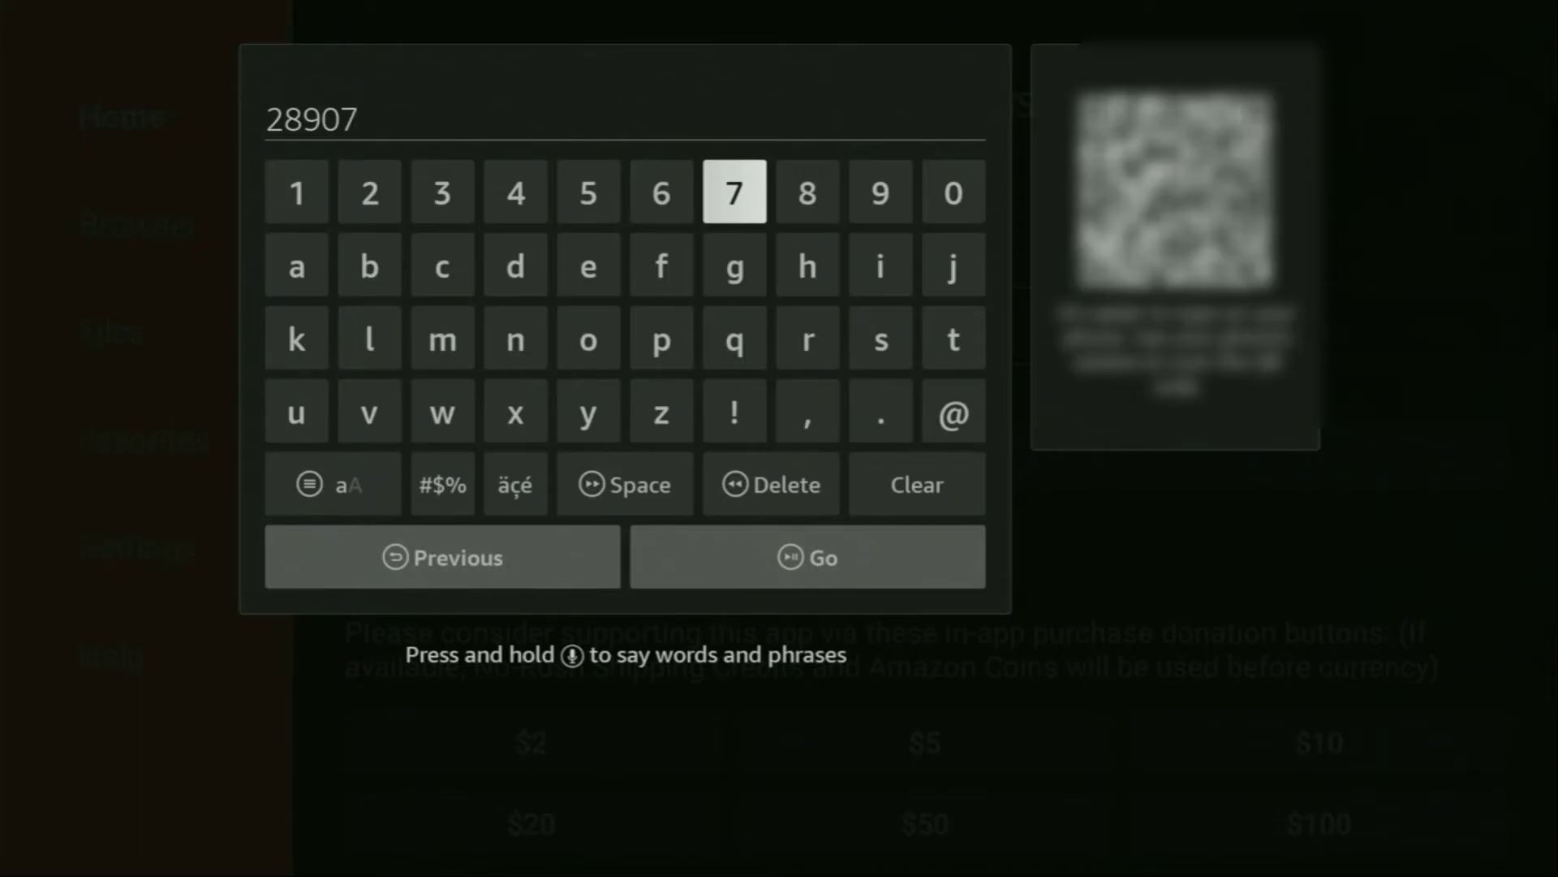
pyautogui.press('Down')
pyautogui.press('Down')
pyautogui.press('Down')
pyautogui.press('Down')
pyautogui.press('Down')
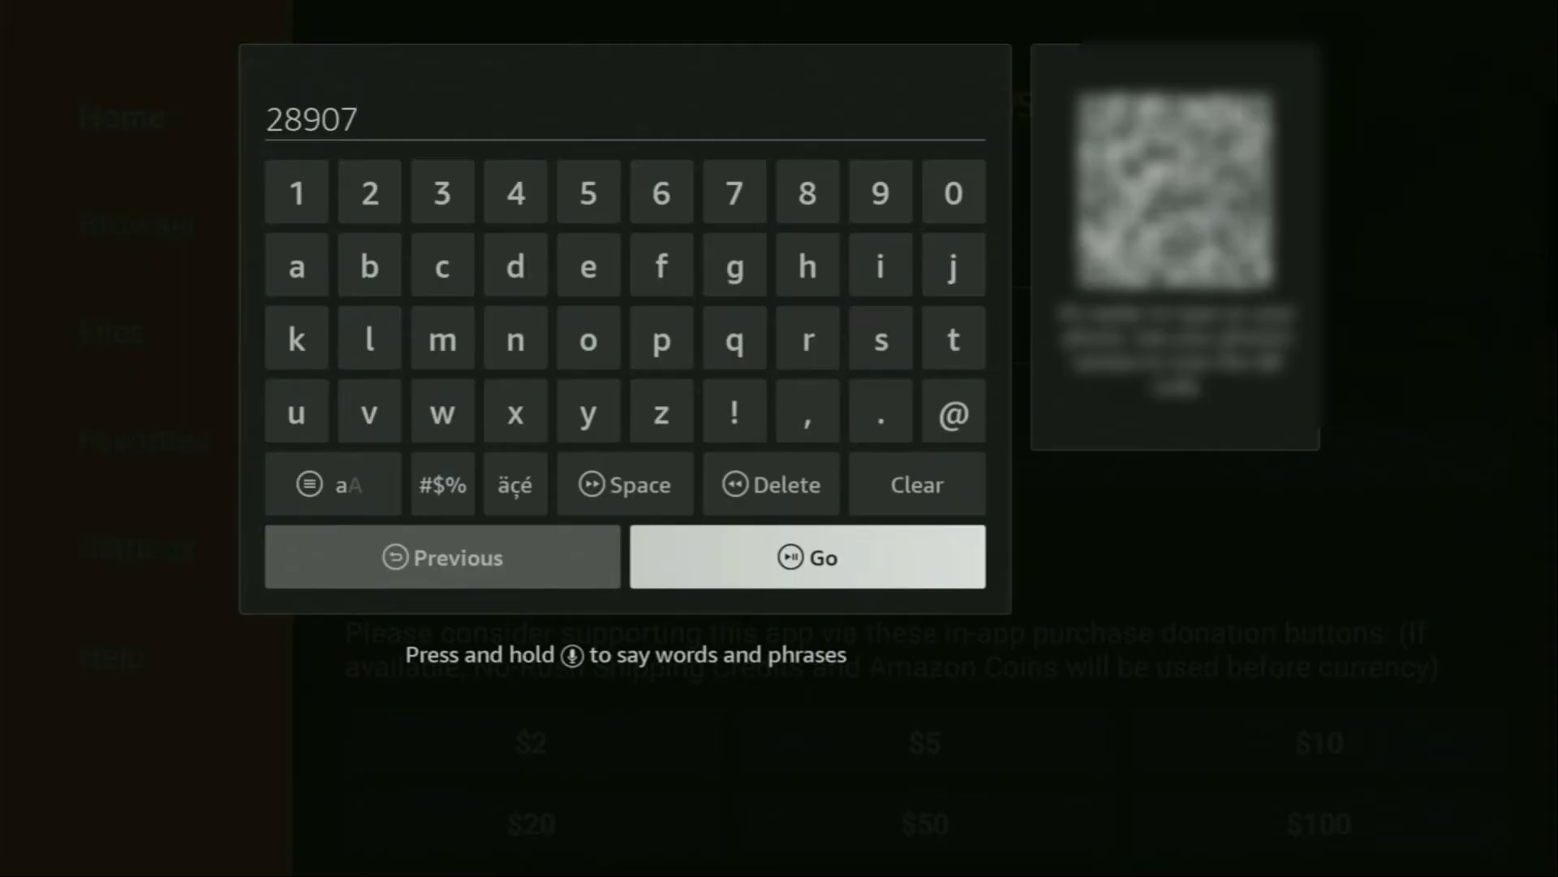
pyautogui.press('Return')
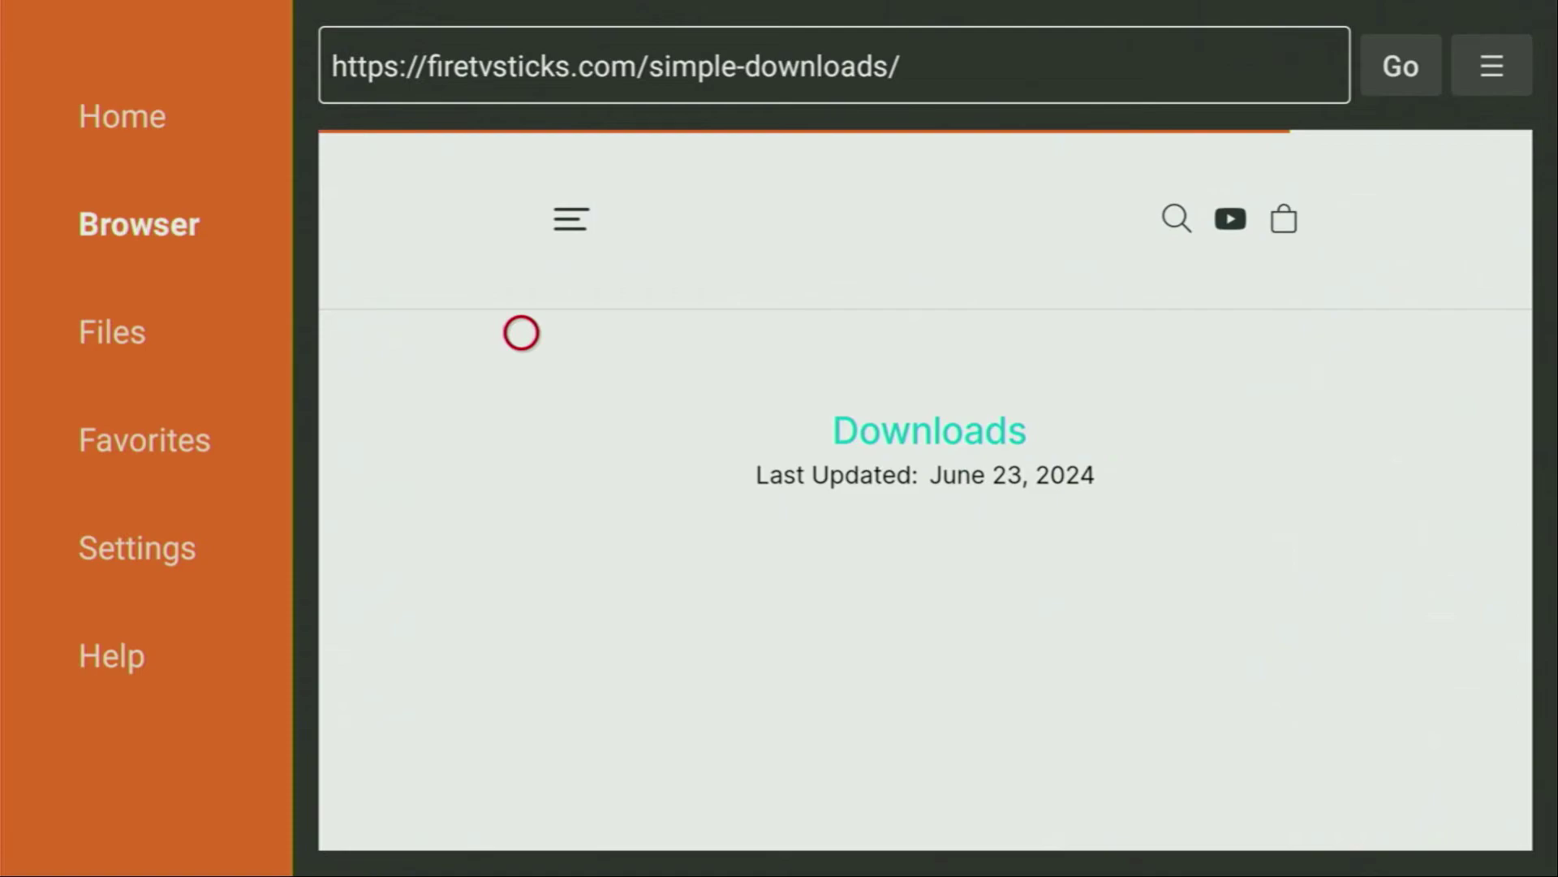
# Step: Open the Movies & TV list, choose the Cinema HD download link, and close the ad pop-up
pyautogui.scroll(-5, 521, 818)
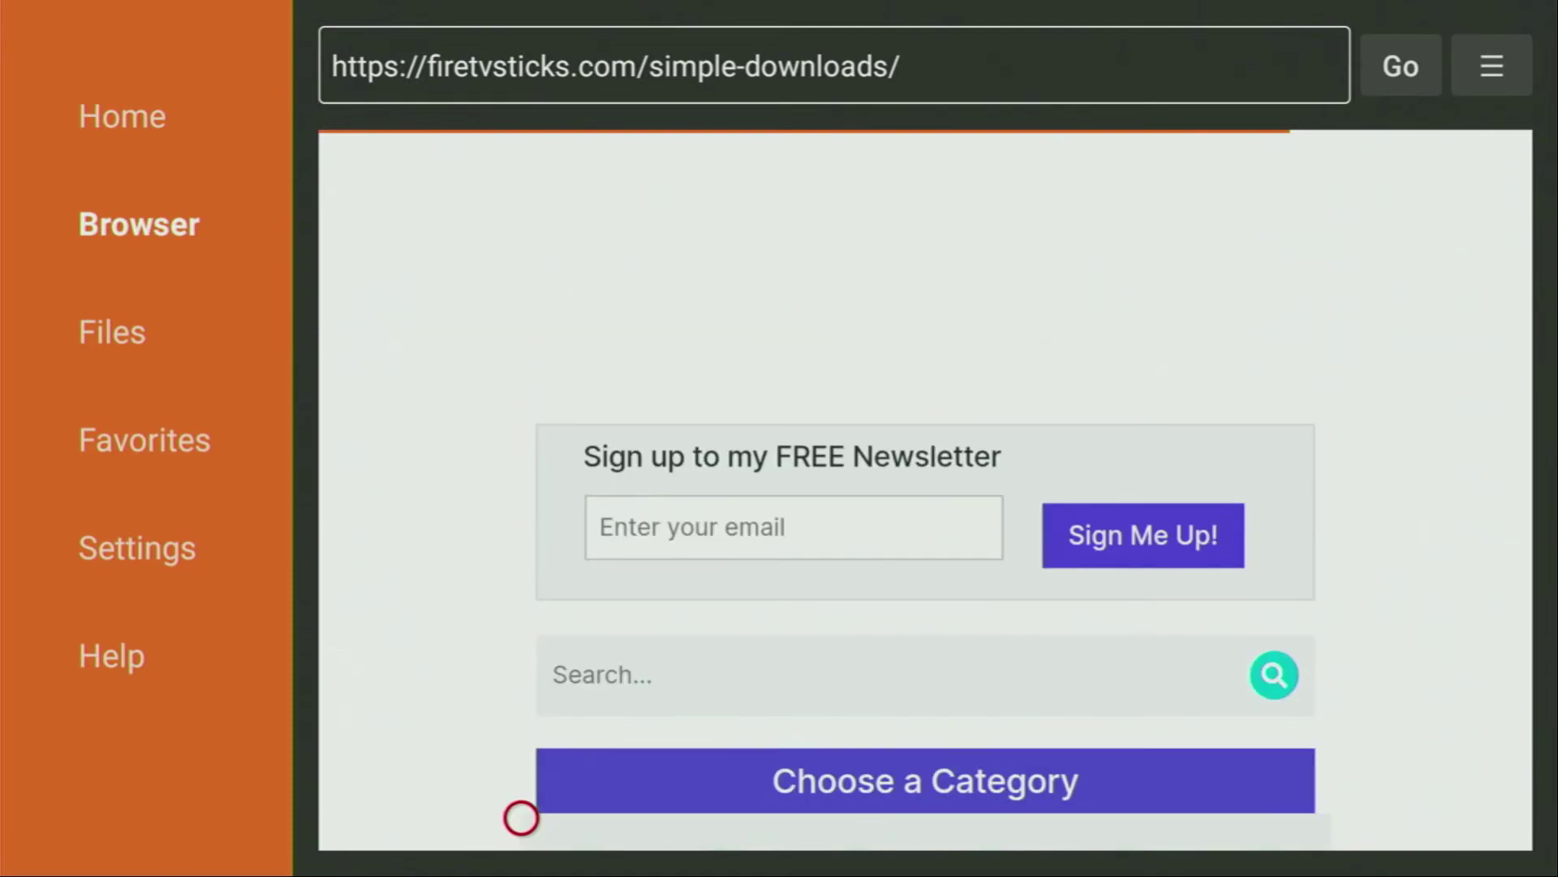
pyautogui.scroll(-5, 521, 818)
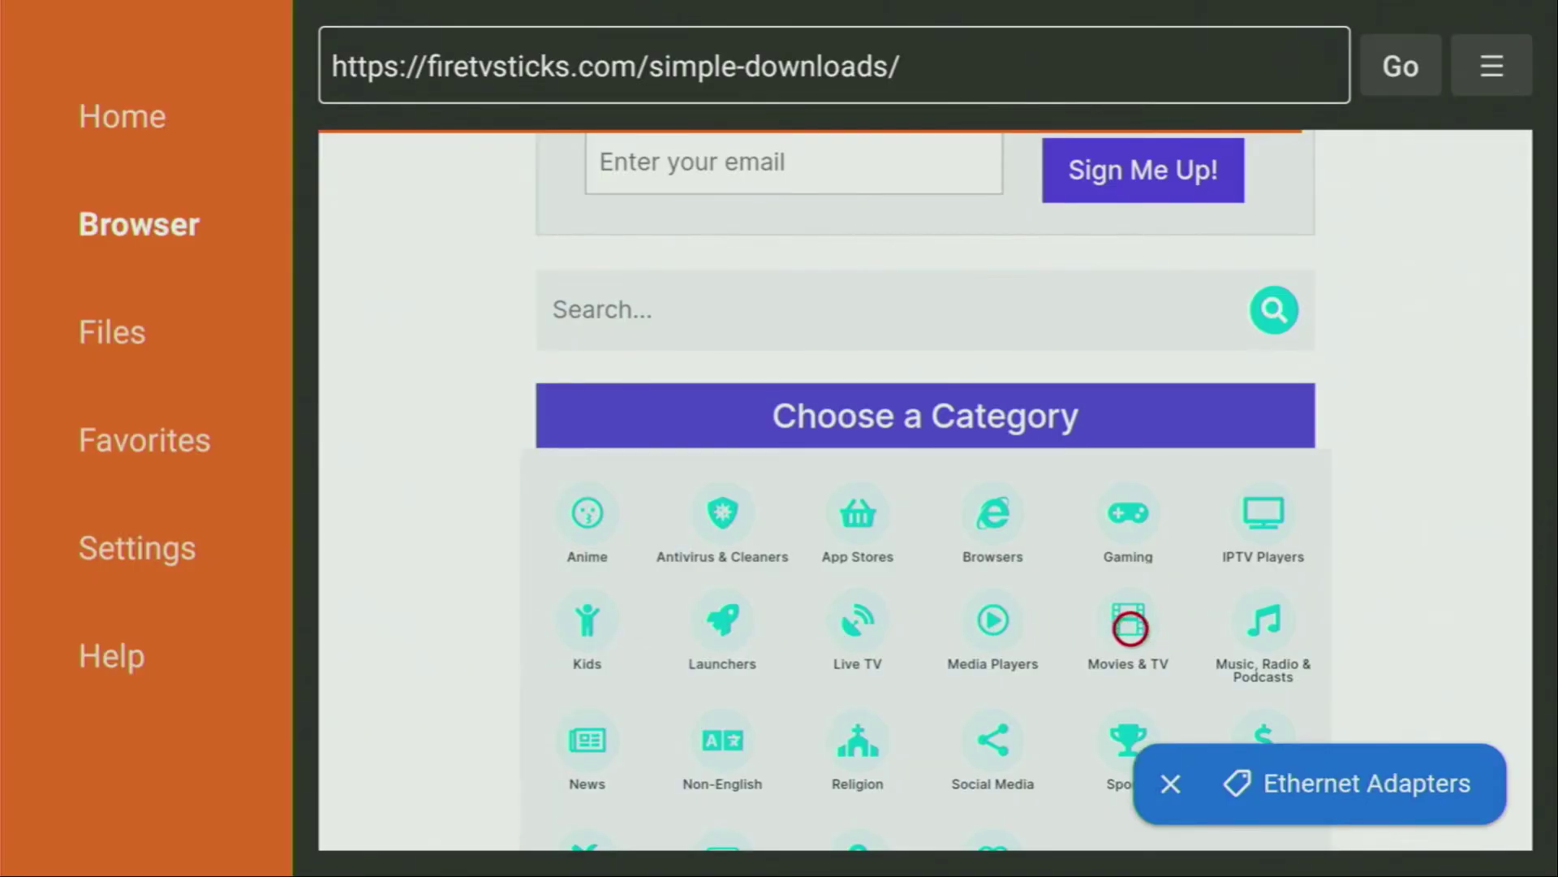
pyautogui.click(1130, 627)
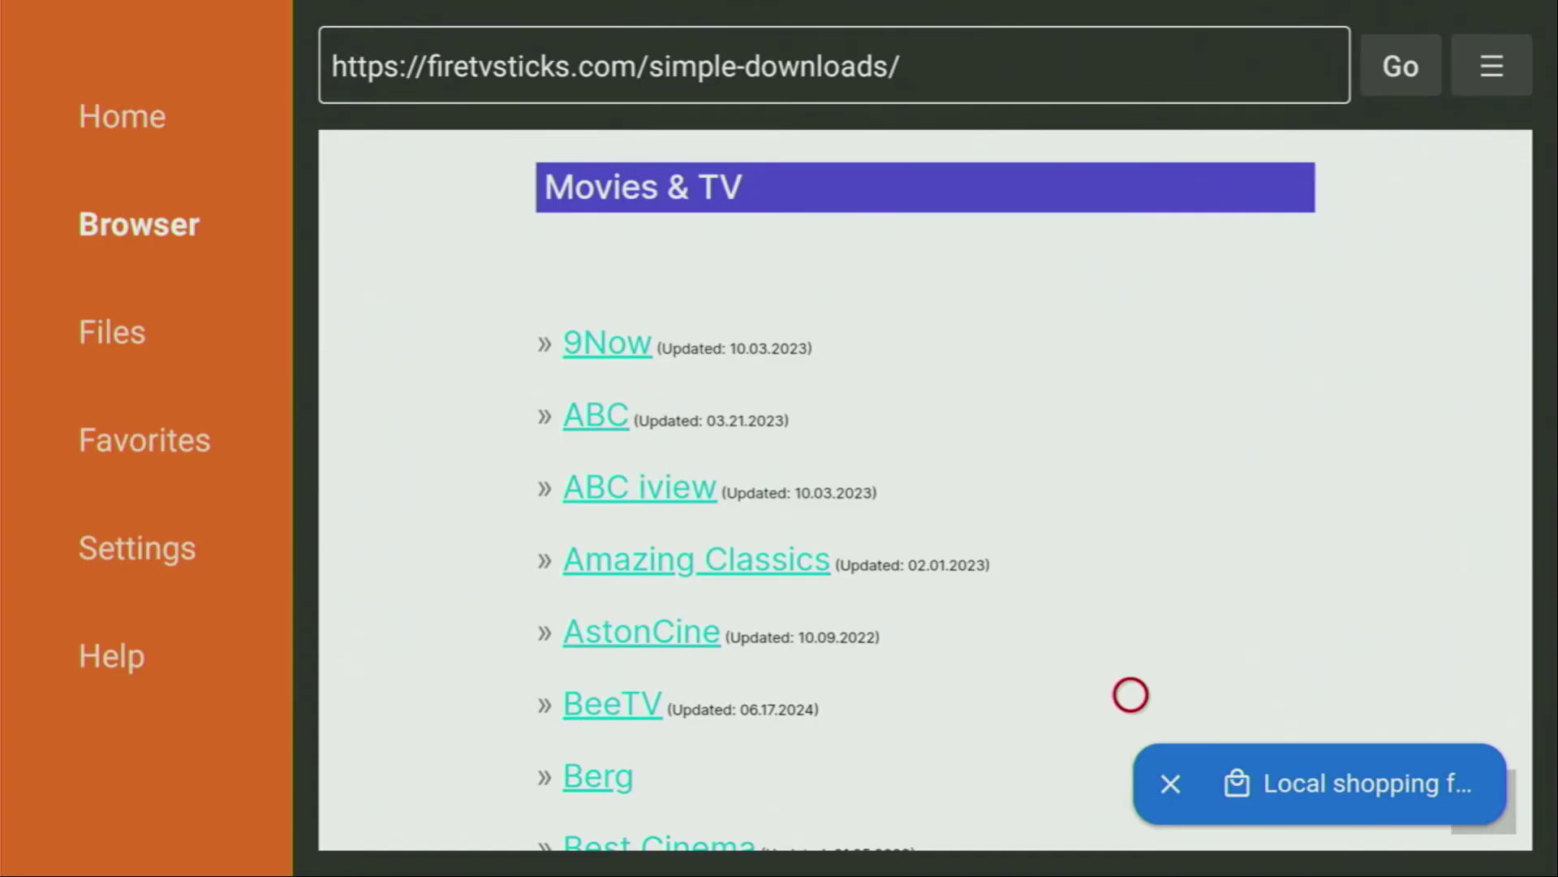
pyautogui.scroll(-6, 1129, 817)
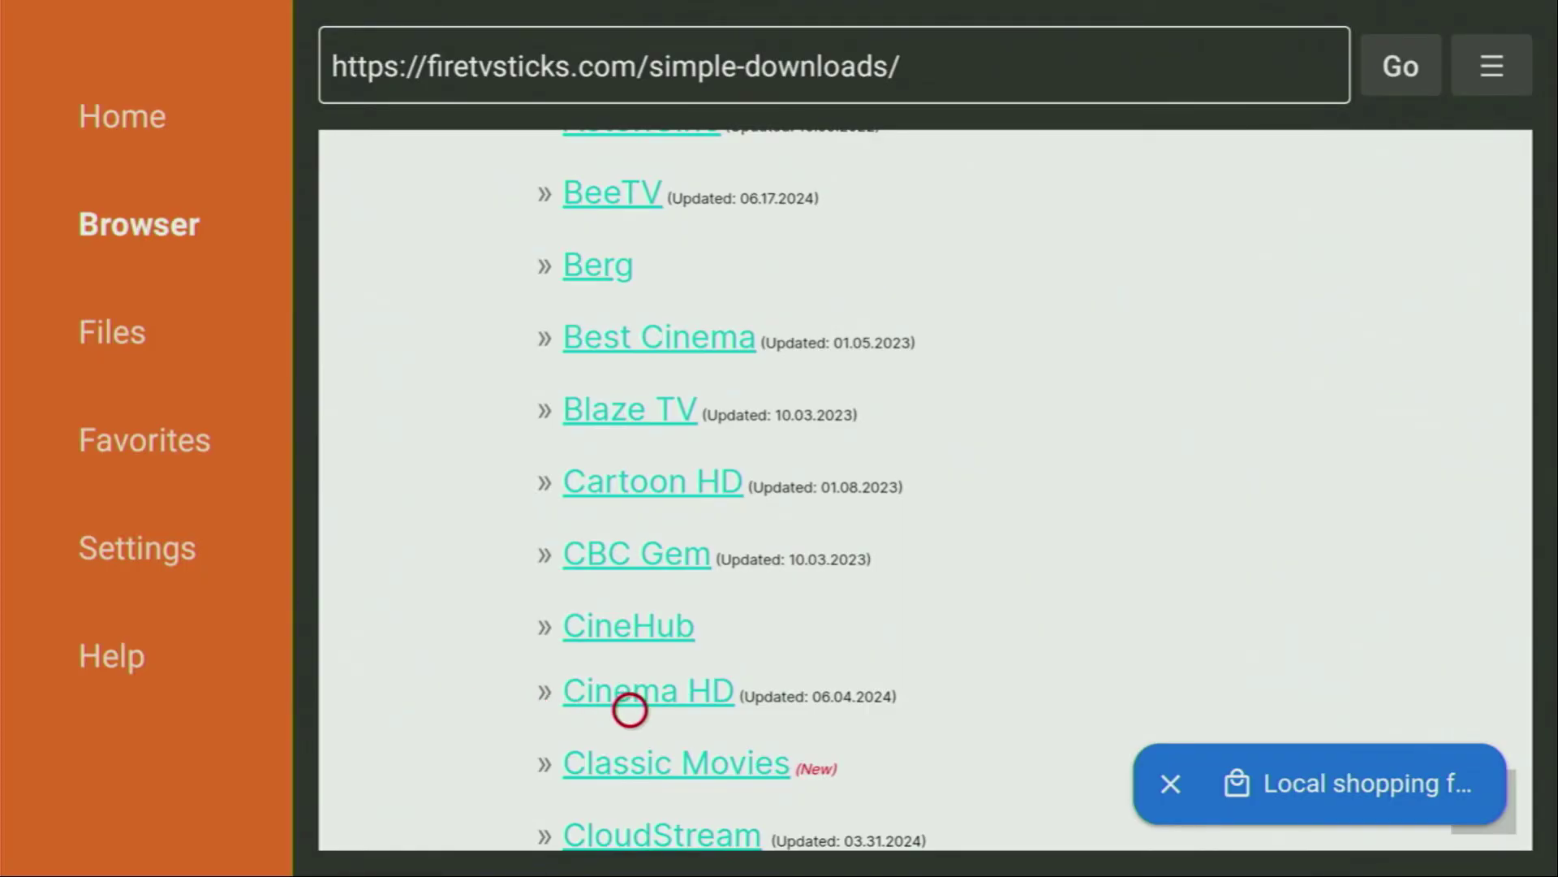
pyautogui.click(630, 711)
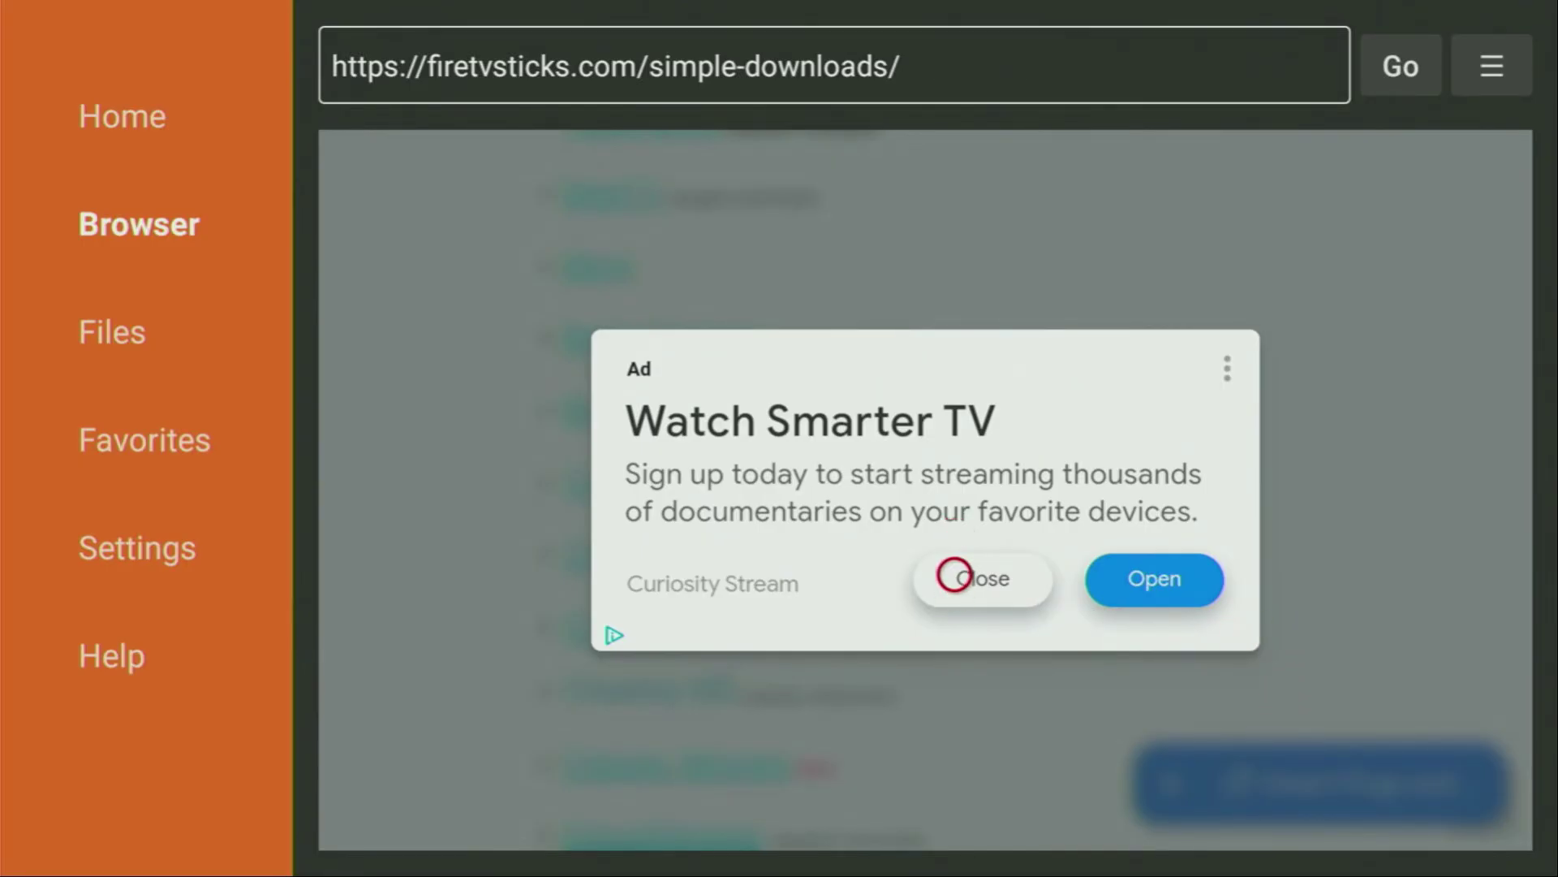
pyautogui.click(955, 575)
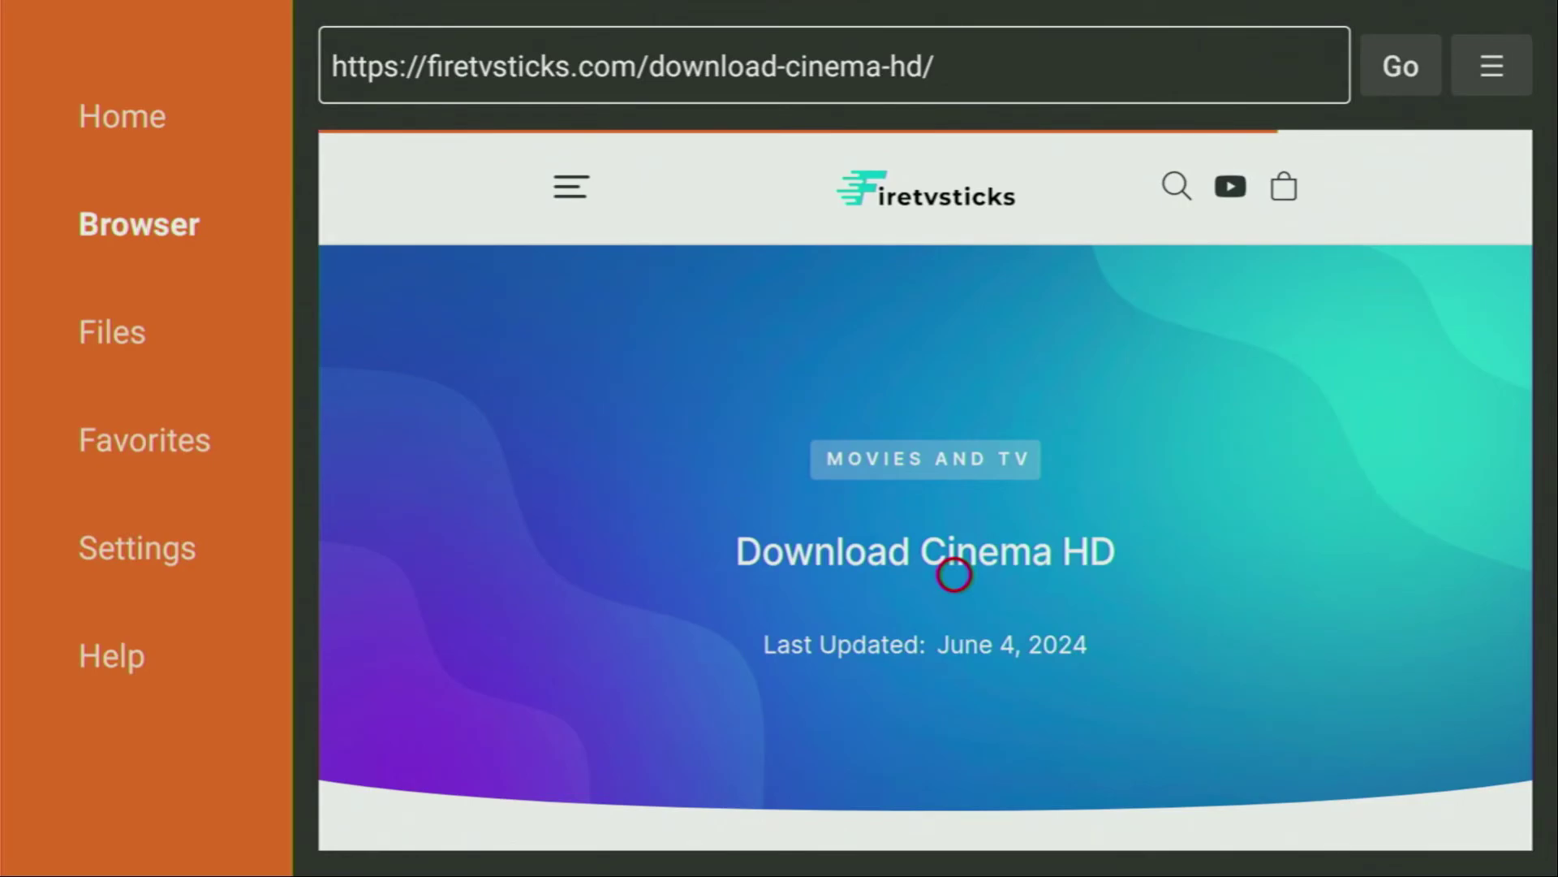
# Step: Download CinemaHD-v3.0.9.apk in Downloader, install the CinemaHD app, and finish with Done
pyautogui.scroll(-10, 954, 575)
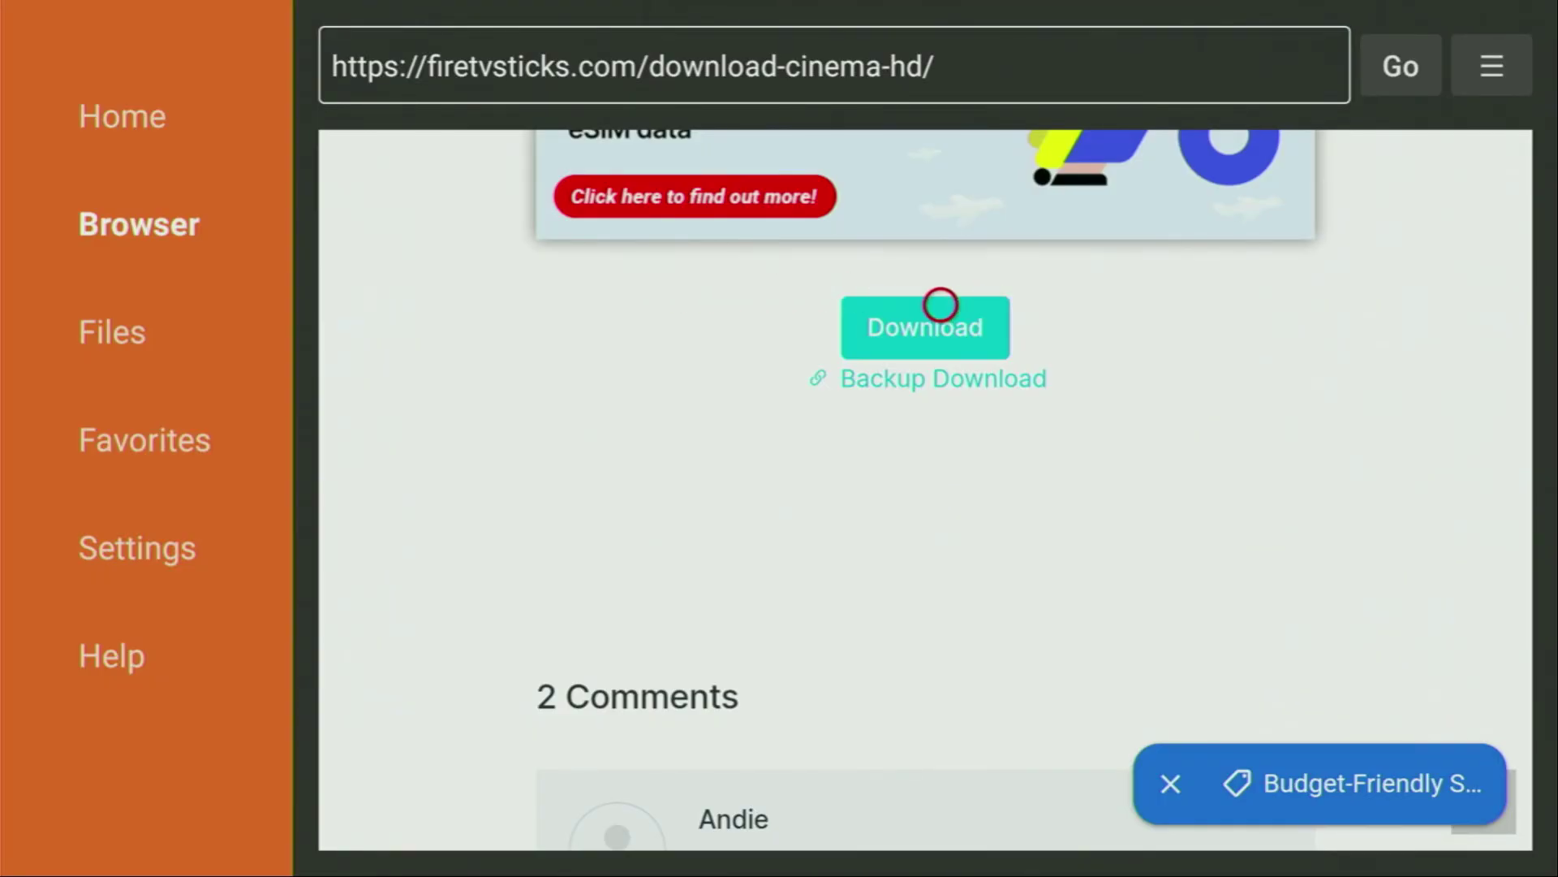
pyautogui.click(940, 305)
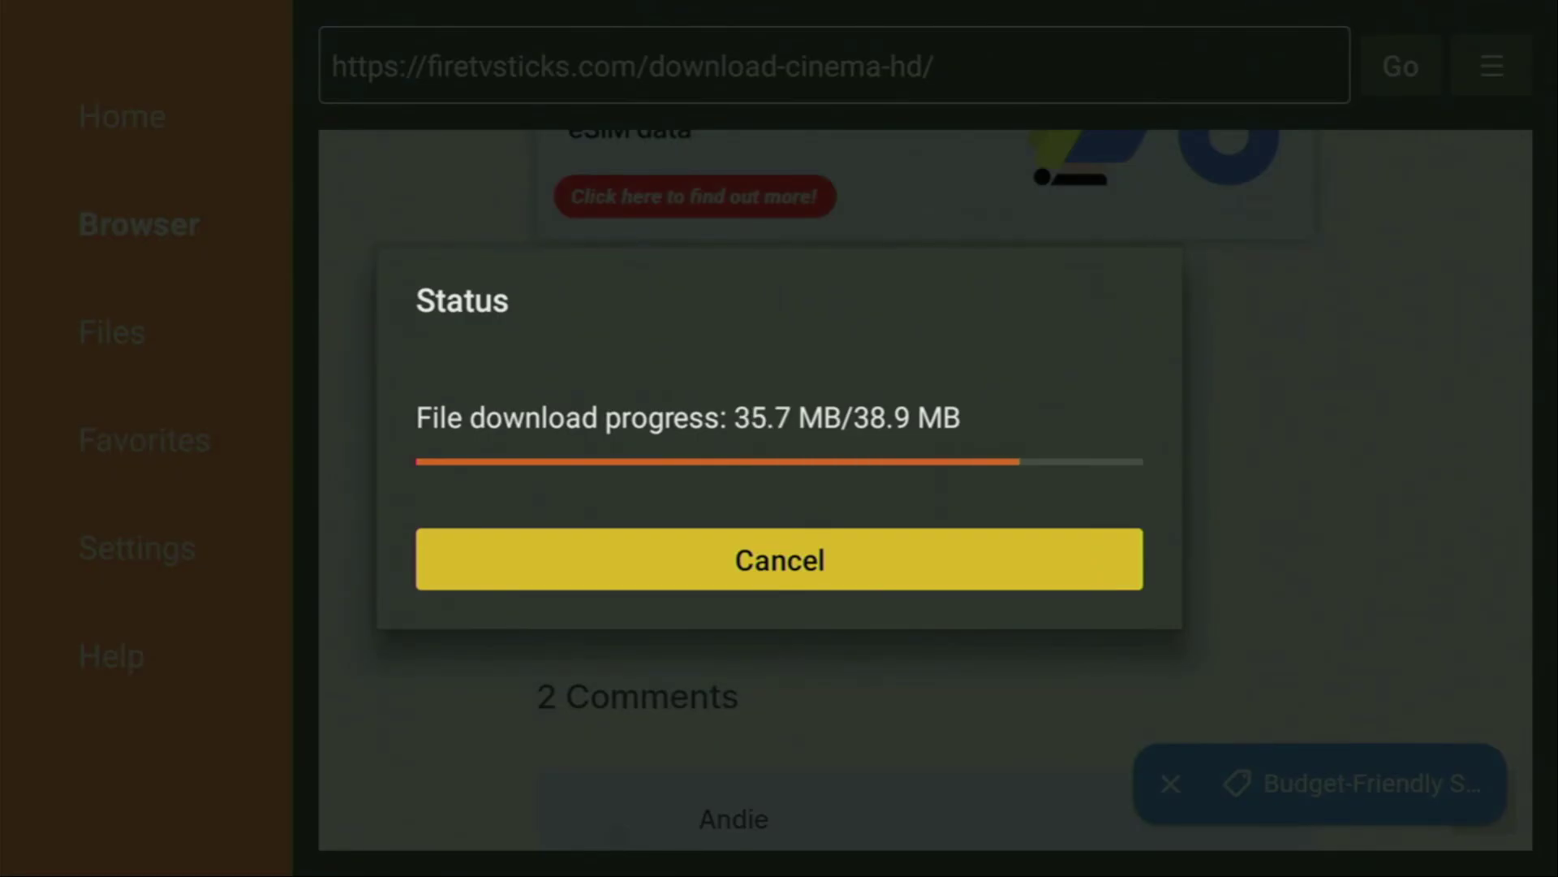
pyautogui.press('Return')
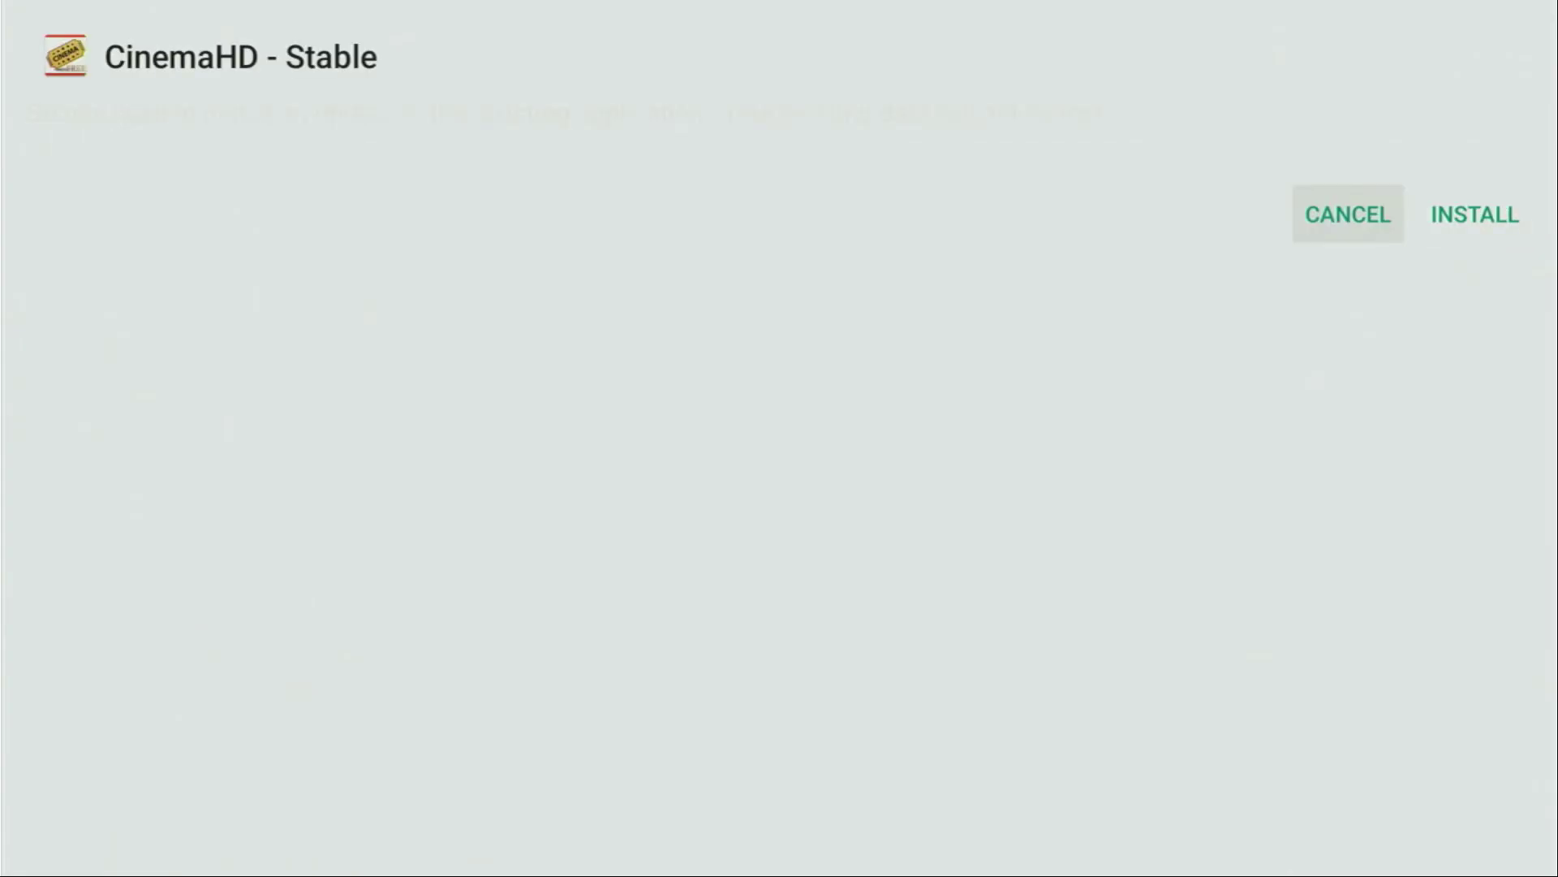
pyautogui.press('Right')
pyautogui.press('Return')
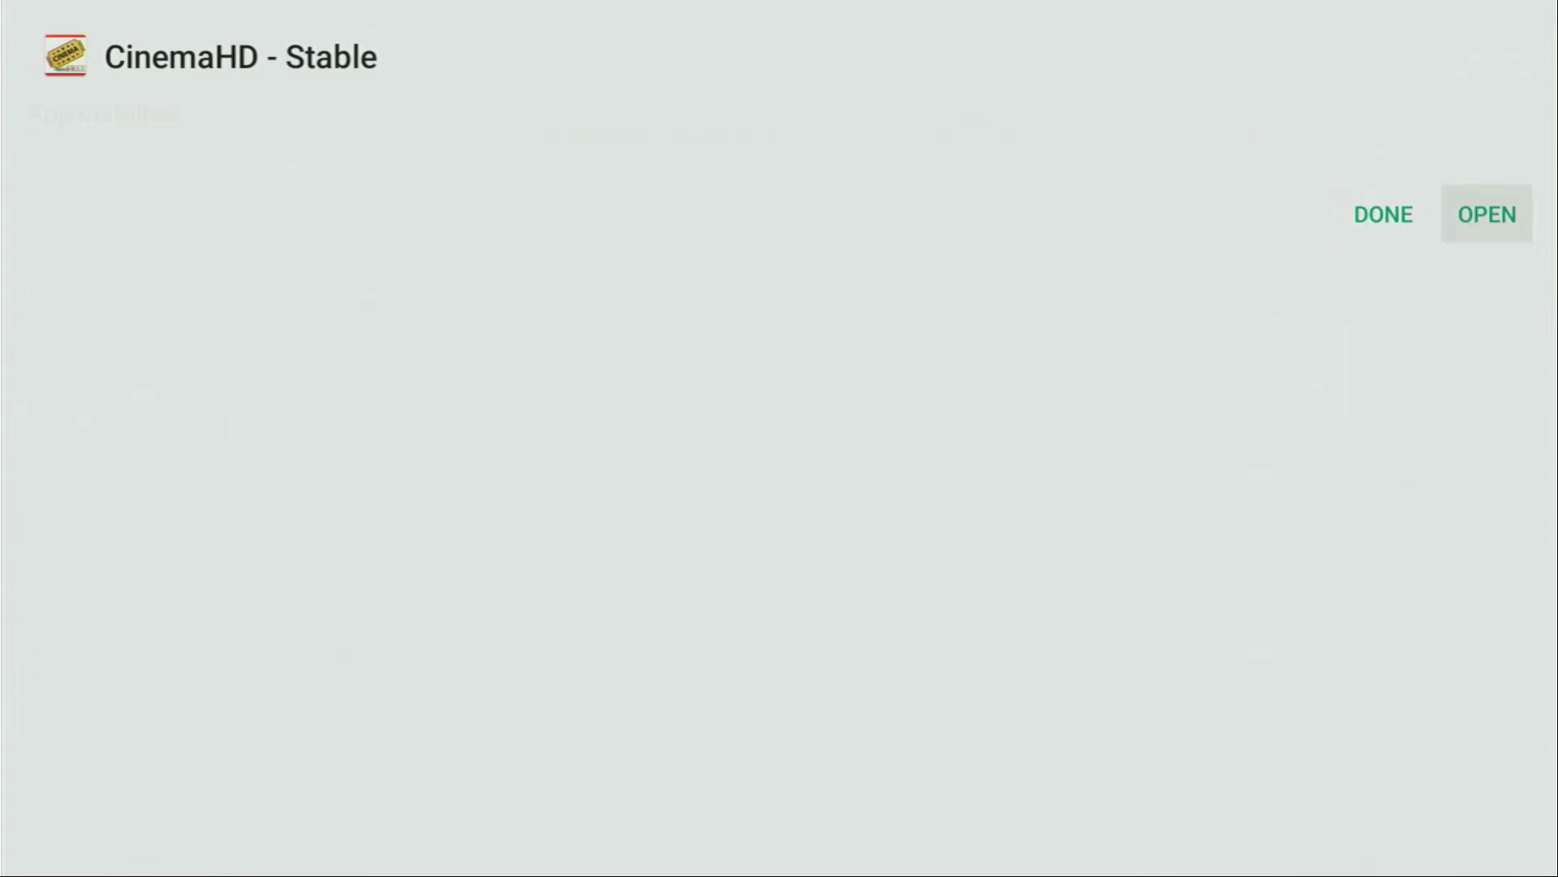
pyautogui.press('Left')
pyautogui.press('Return')
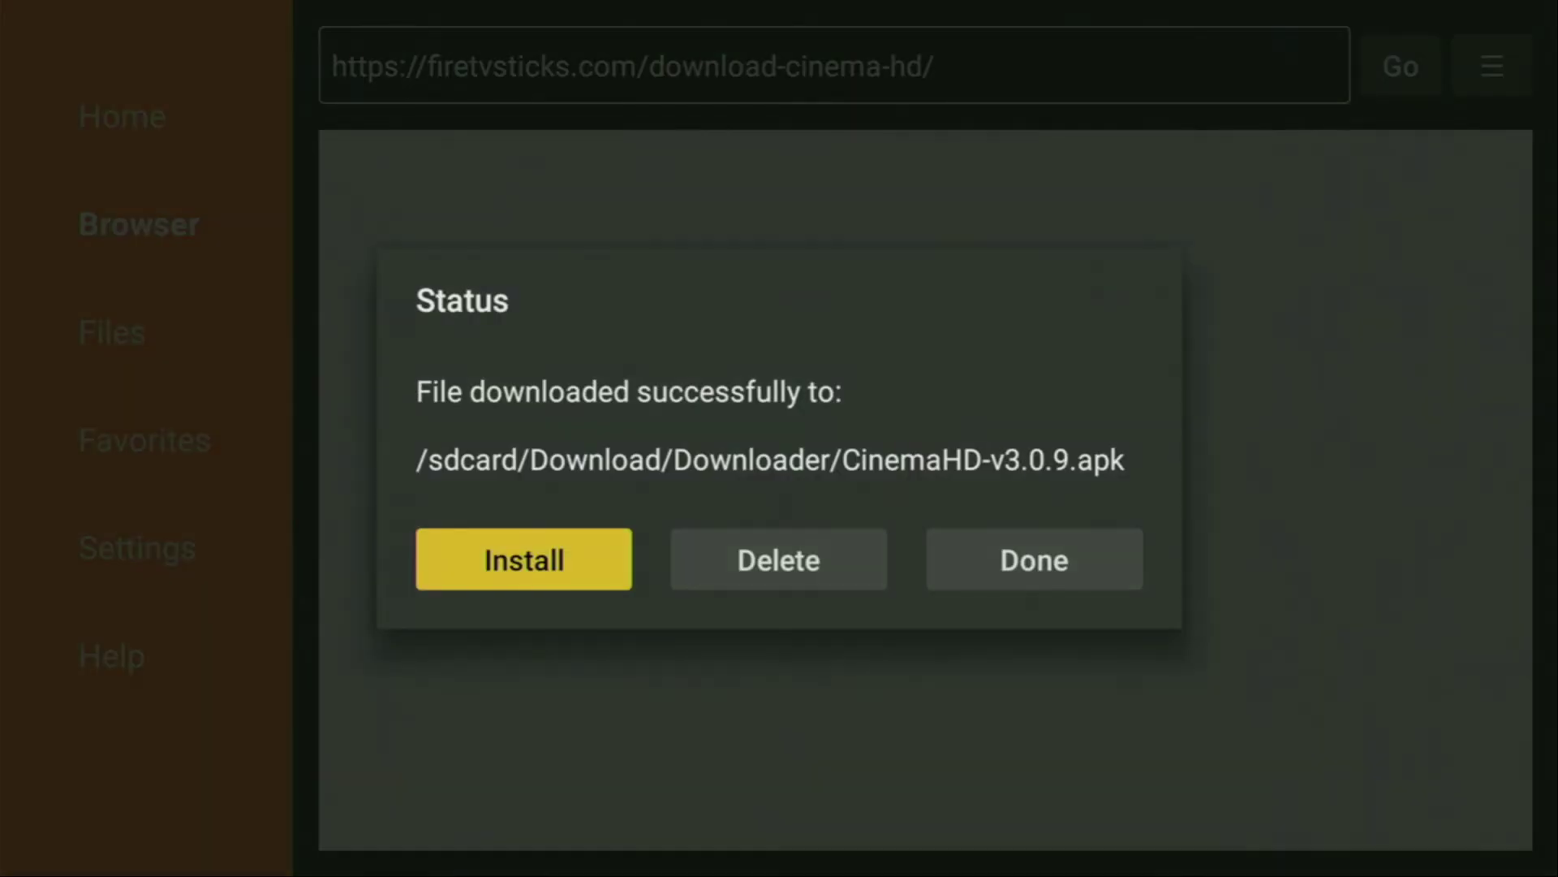
# Step: Delete the CinemaHD-v3.0.9.apk installer from Downloader's Status dialog, then go back to the home screen
pyautogui.press('Right')
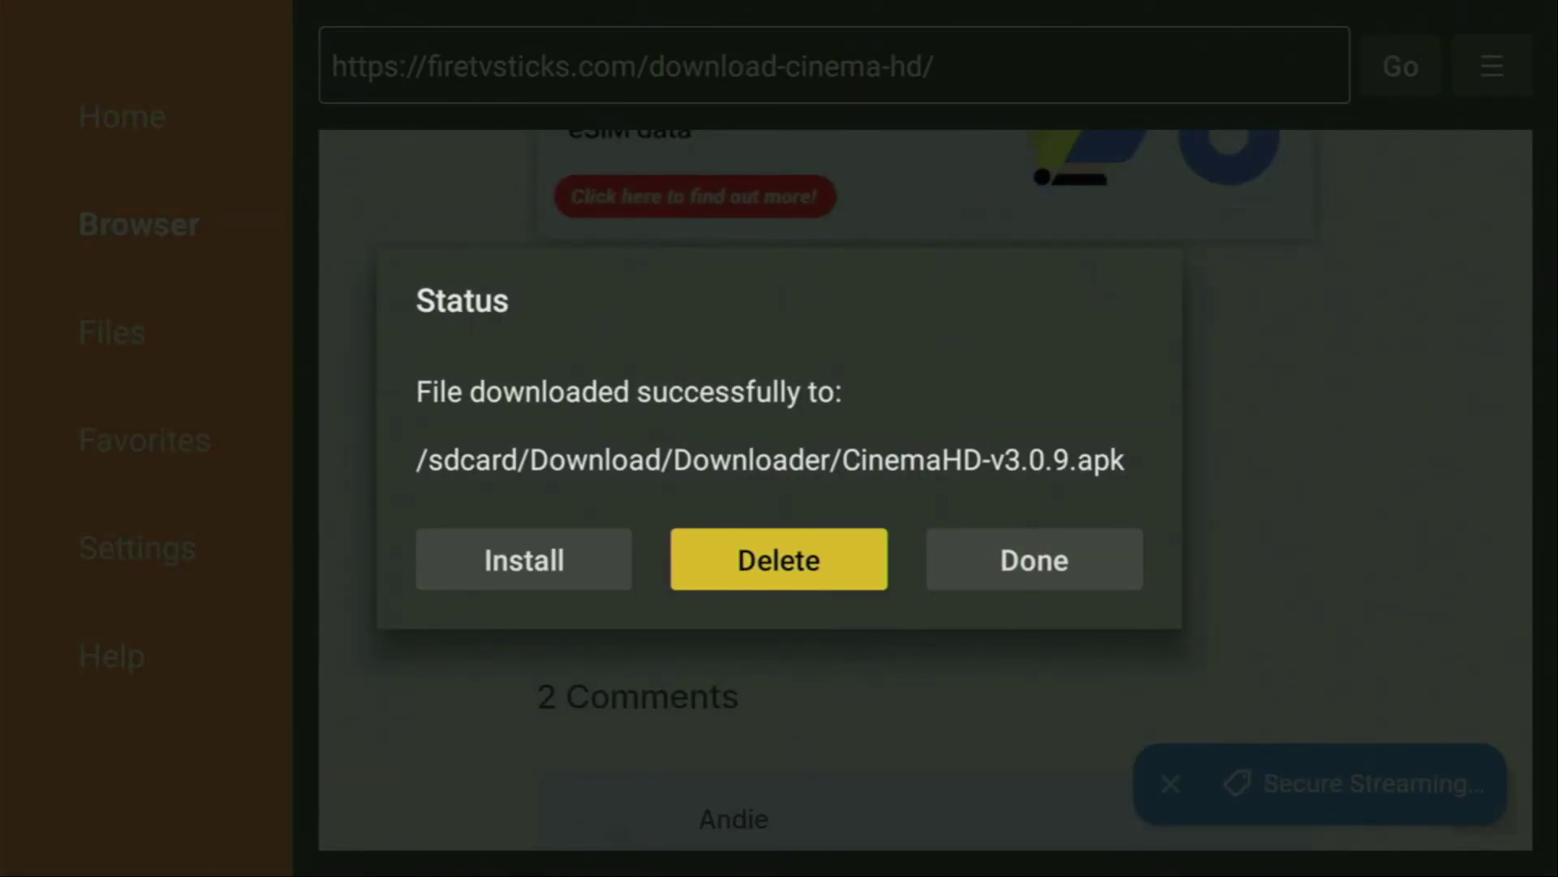
pyautogui.press('Return')
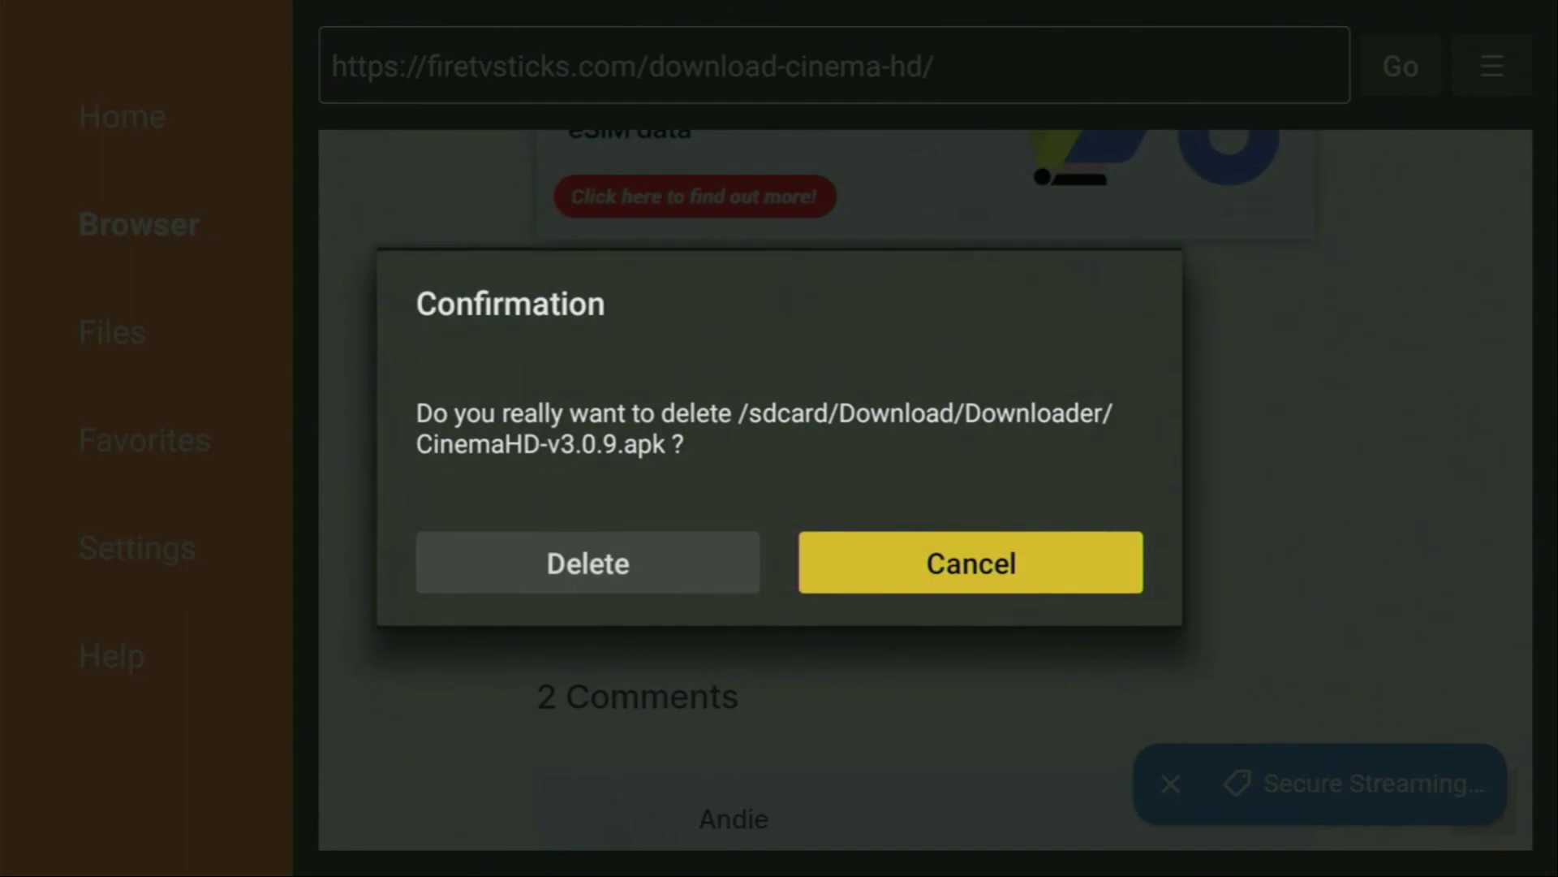
pyautogui.press('Left')
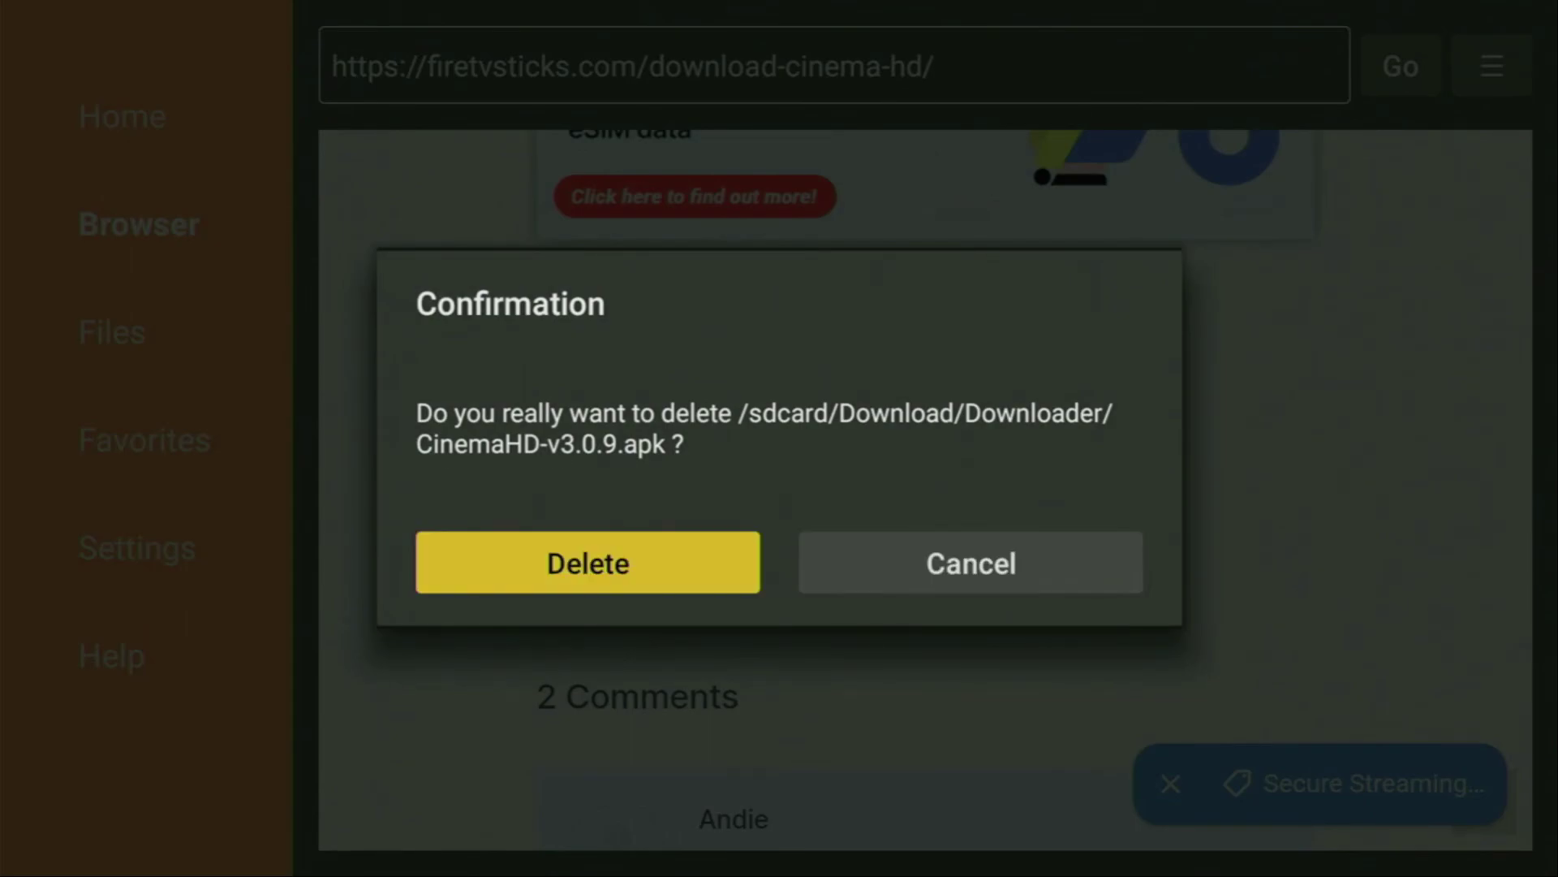
pyautogui.press('Return')
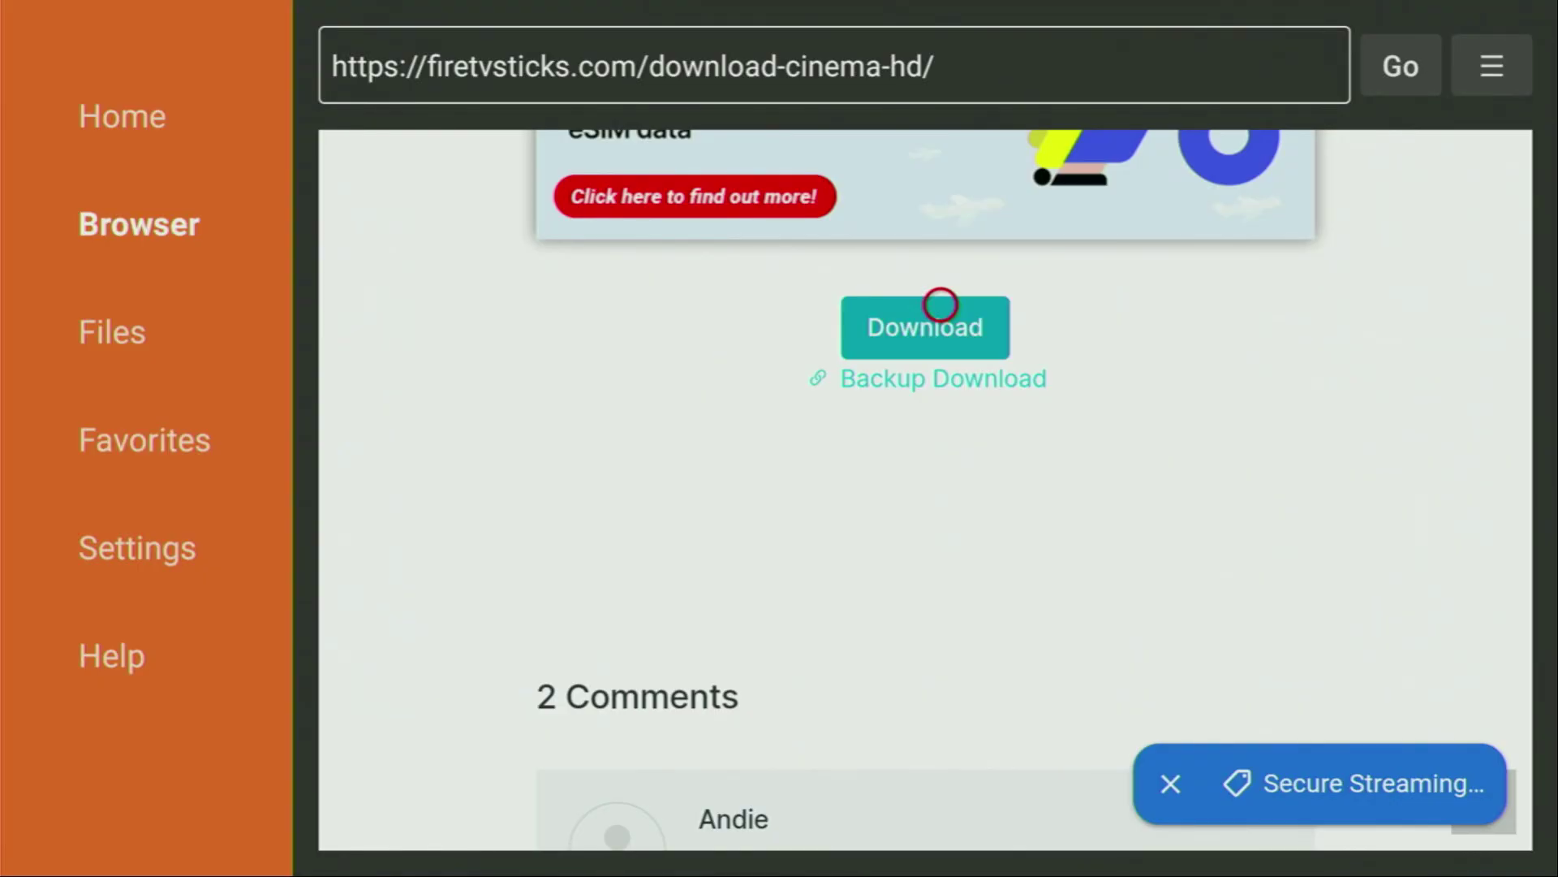
pyautogui.press('Home')
pyautogui.press('Right')
pyautogui.press('Right')
pyautogui.press('Right')
pyautogui.press('Right')
pyautogui.press('Right')
pyautogui.press('Right')
pyautogui.press('Right')
pyautogui.press('Right')
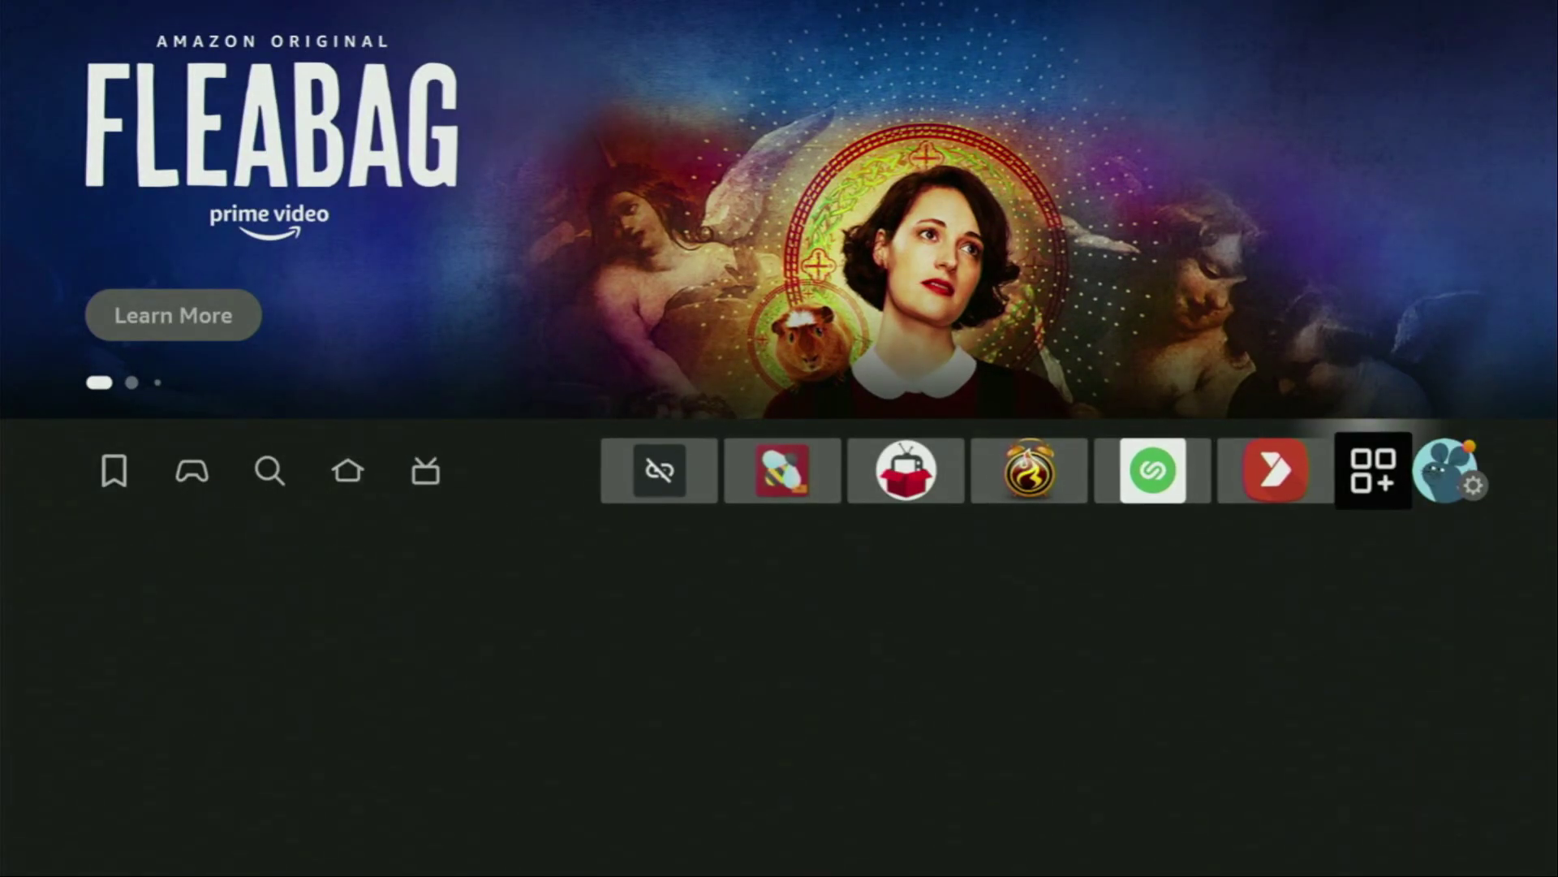
# Step: In Your Apps & Channels, use the Cinema tile's Menu to choose Move to front
pyautogui.press('Return')
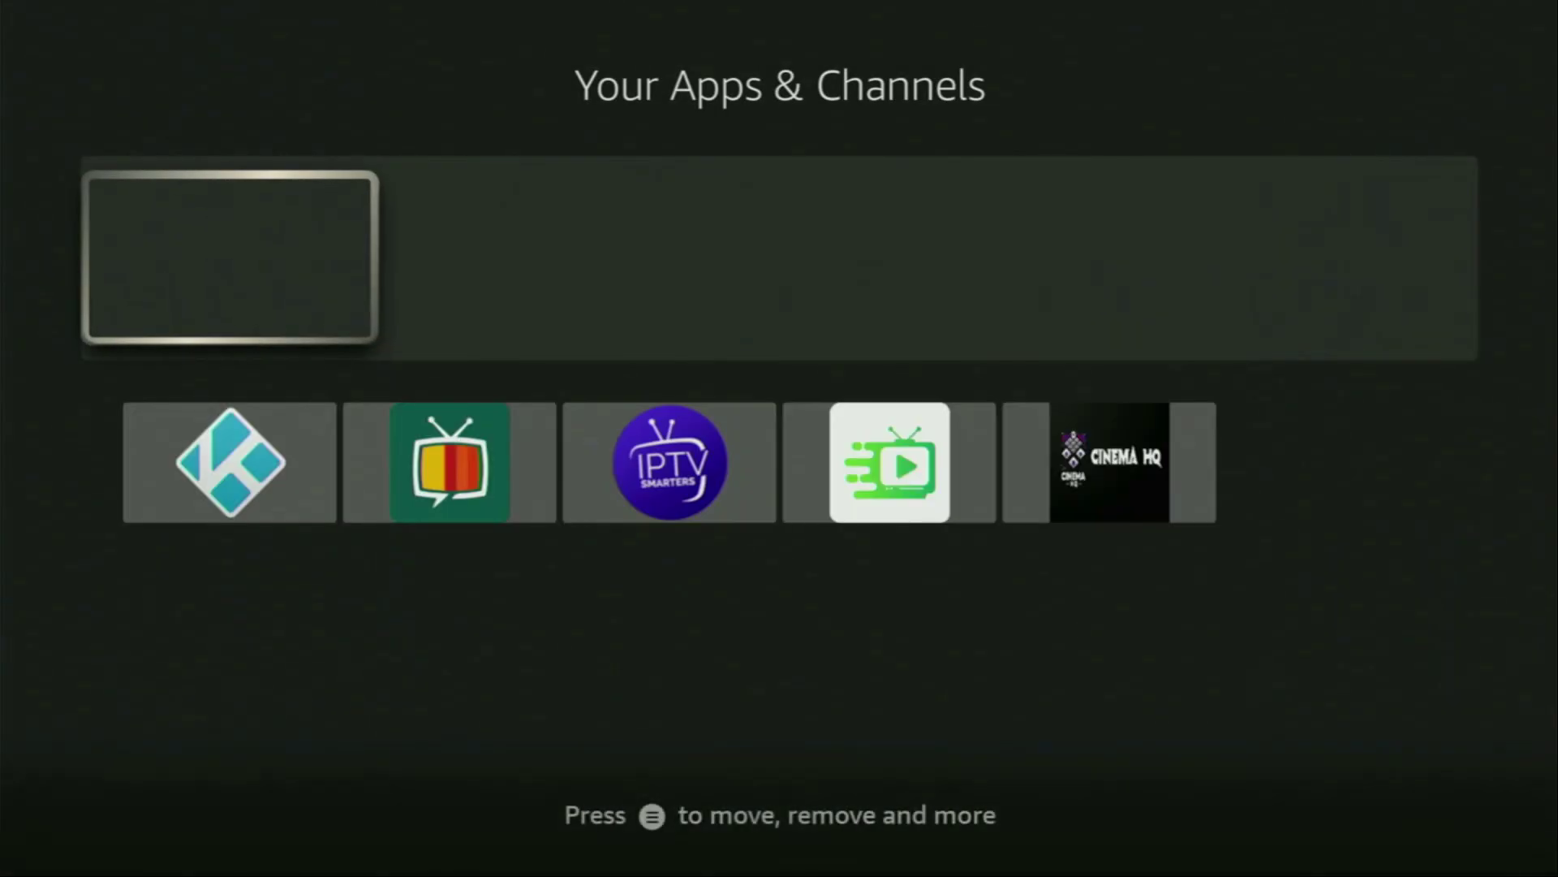
pyautogui.press('Down')
pyautogui.press('Down')
pyautogui.press('Down')
pyautogui.press('Down')
pyautogui.press('Right')
pyautogui.press('Right')
pyautogui.press('Right')
pyautogui.press('Right')
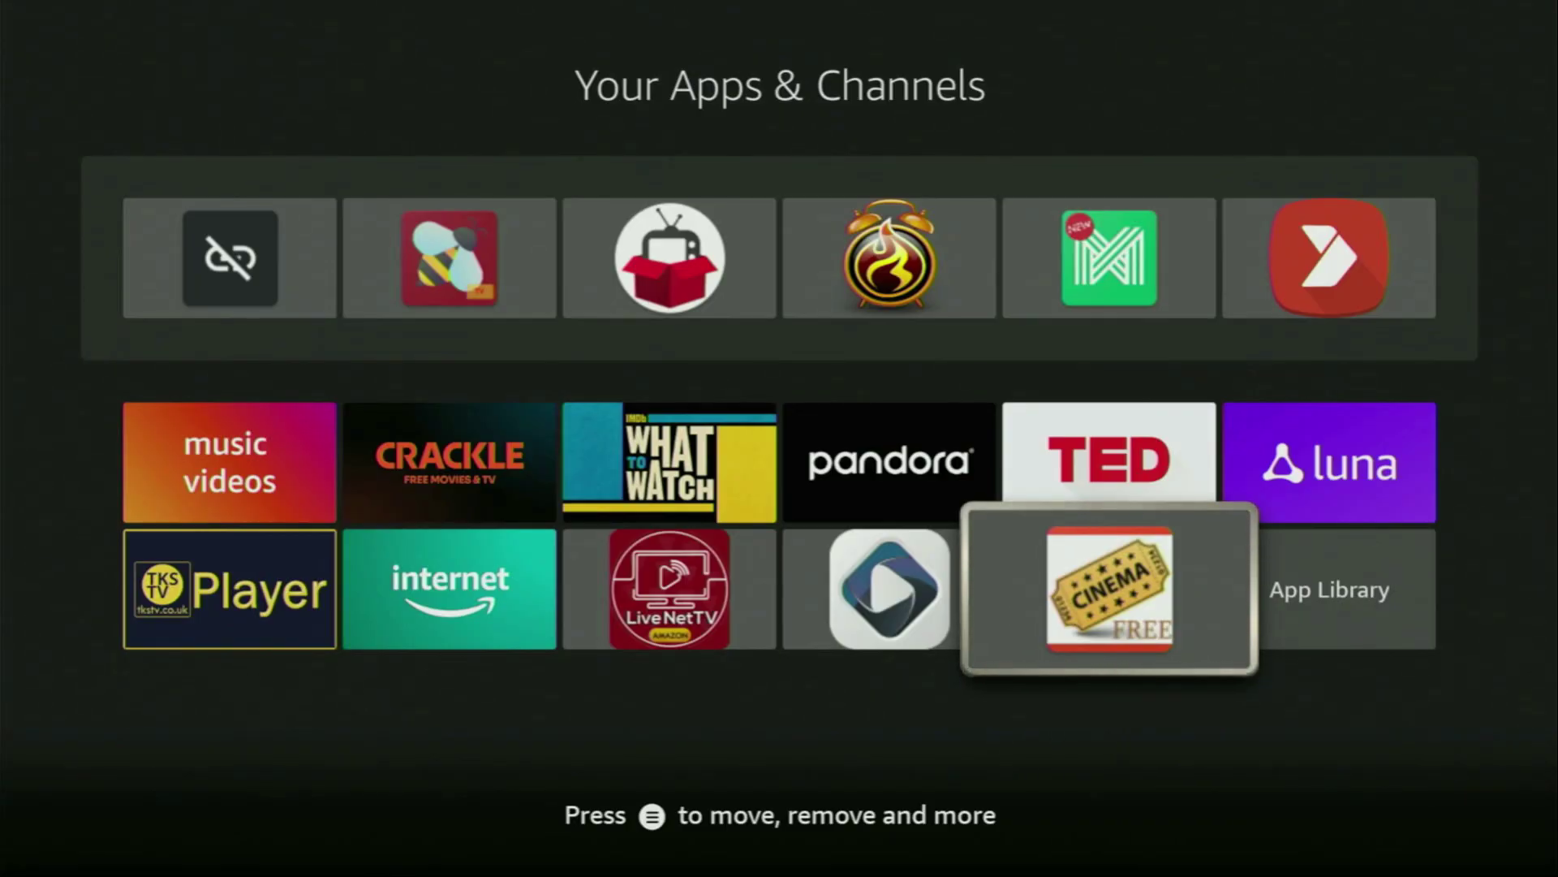
pyautogui.press('Menu')
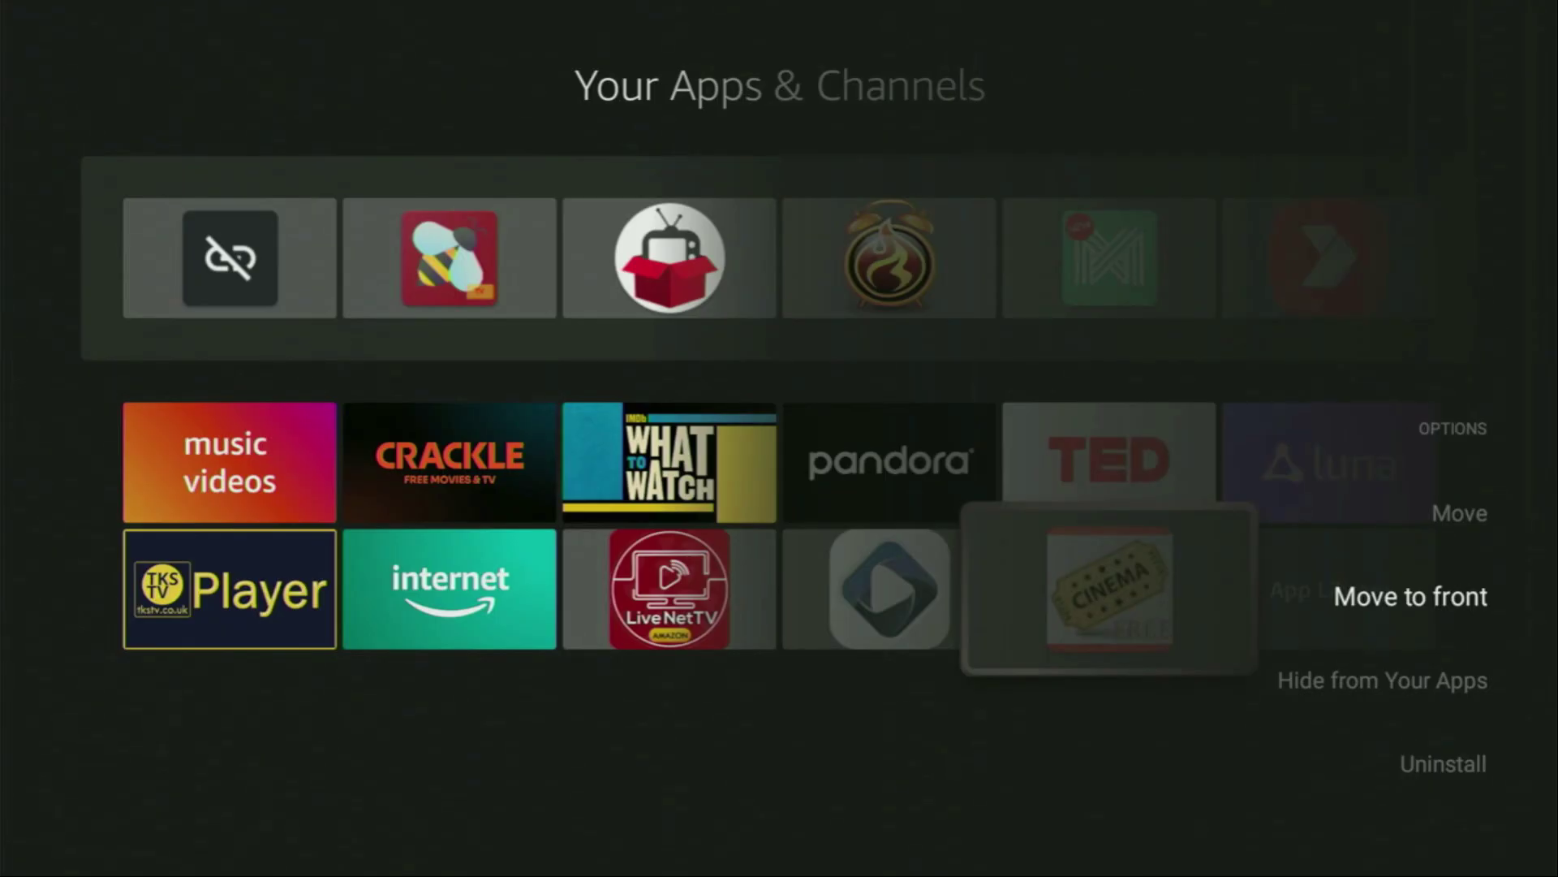
pyautogui.press('Return')
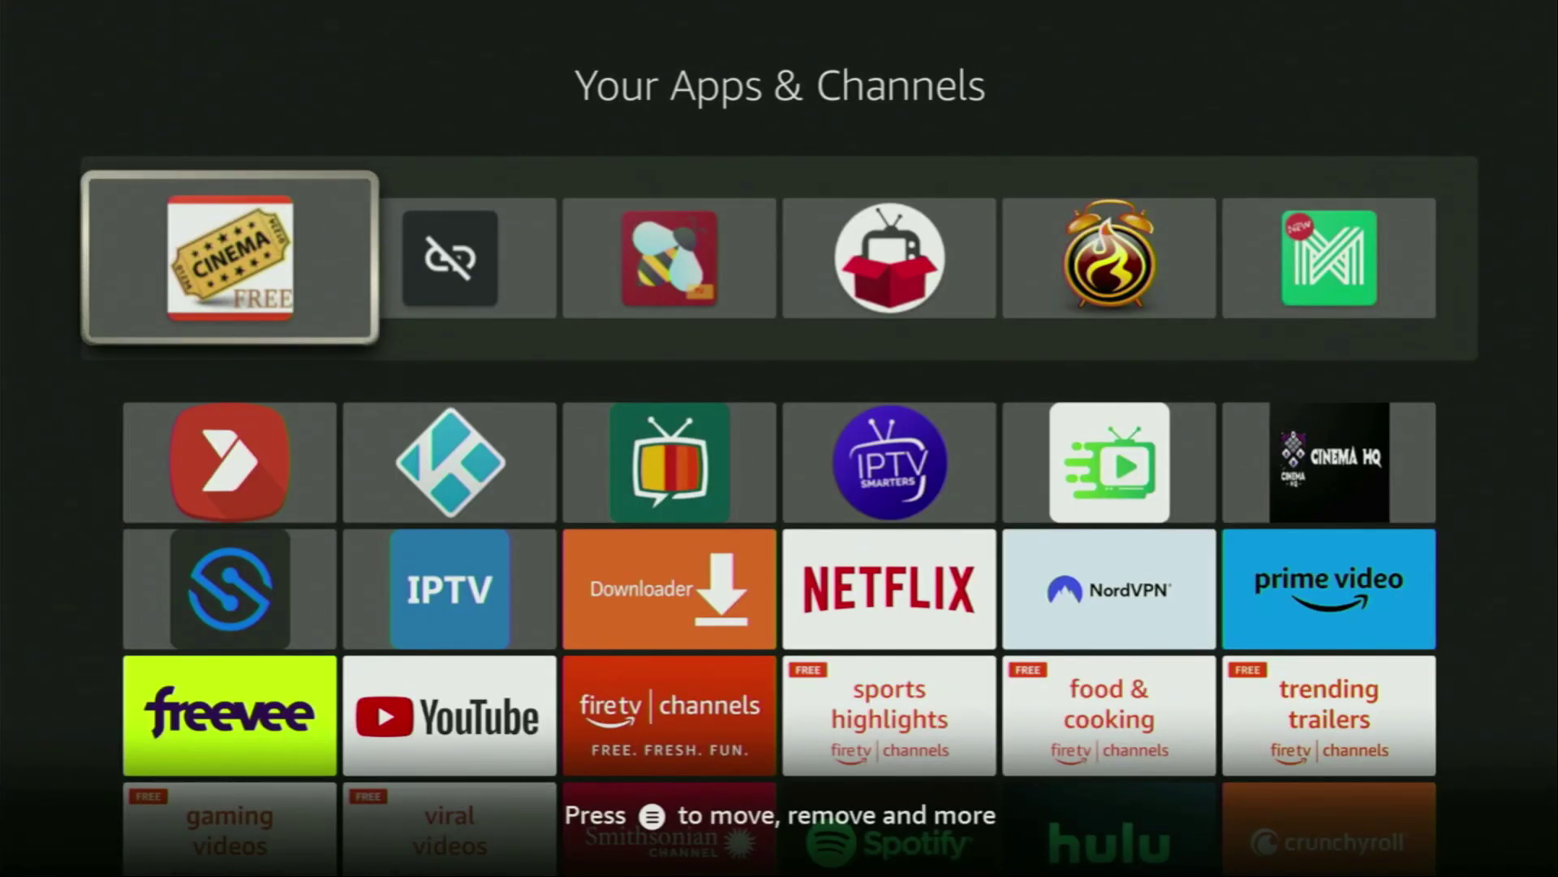